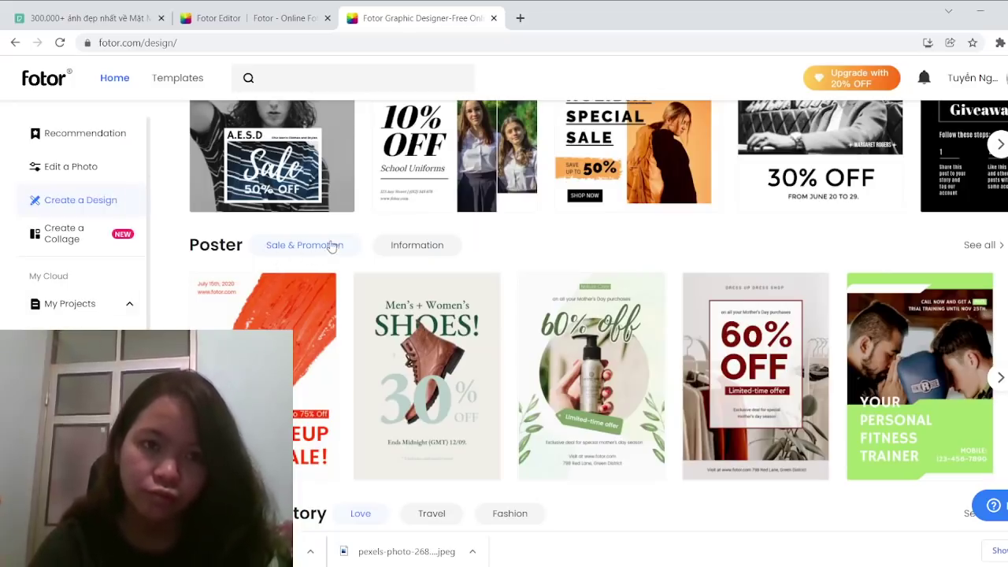
# - Open the Information category of poster templates and examine the recommended designs
pyautogui.click(410, 246)
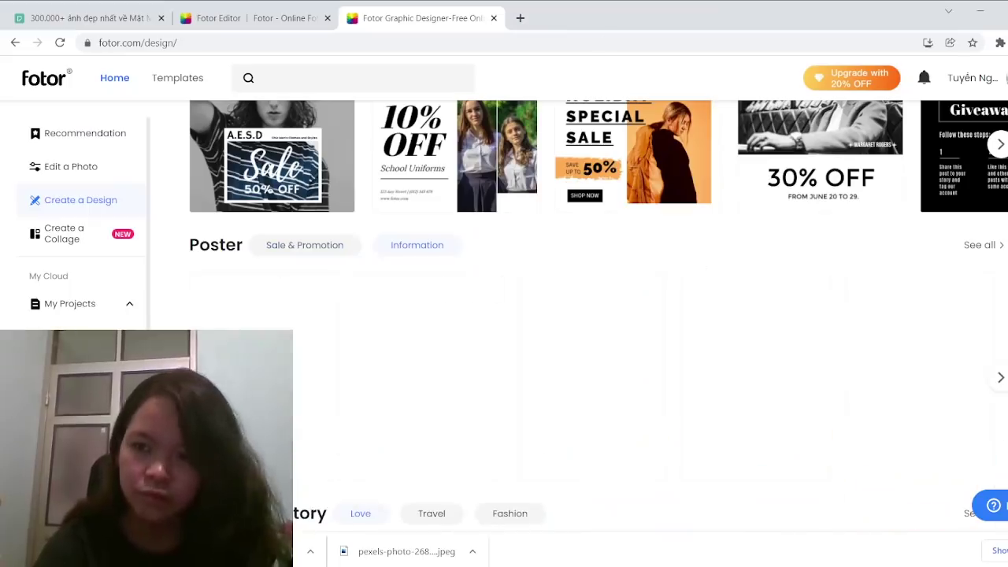
pyautogui.click(390, 240)
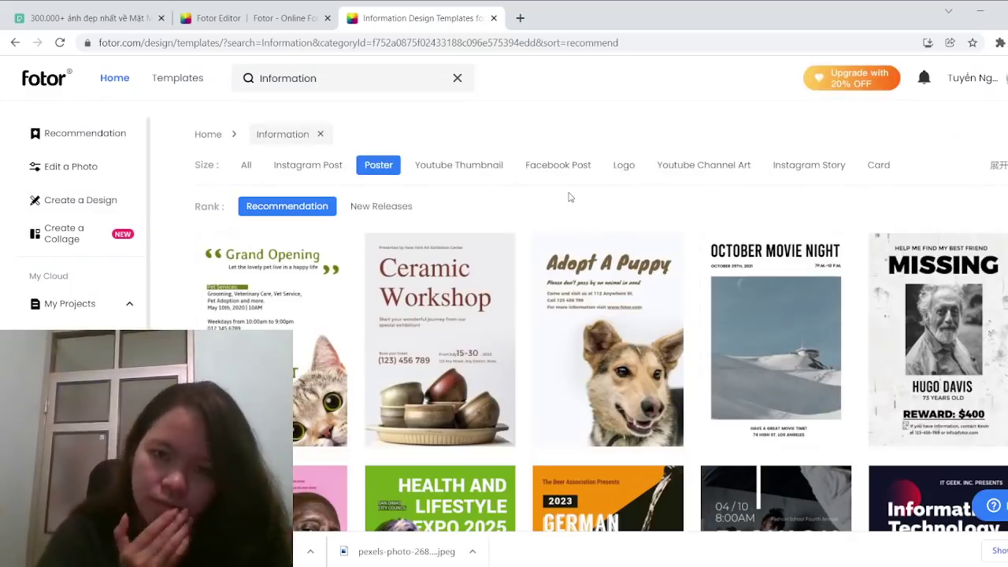
pyautogui.scroll(-2, 459, 254)
pyautogui.scroll(-1, 460, 254)
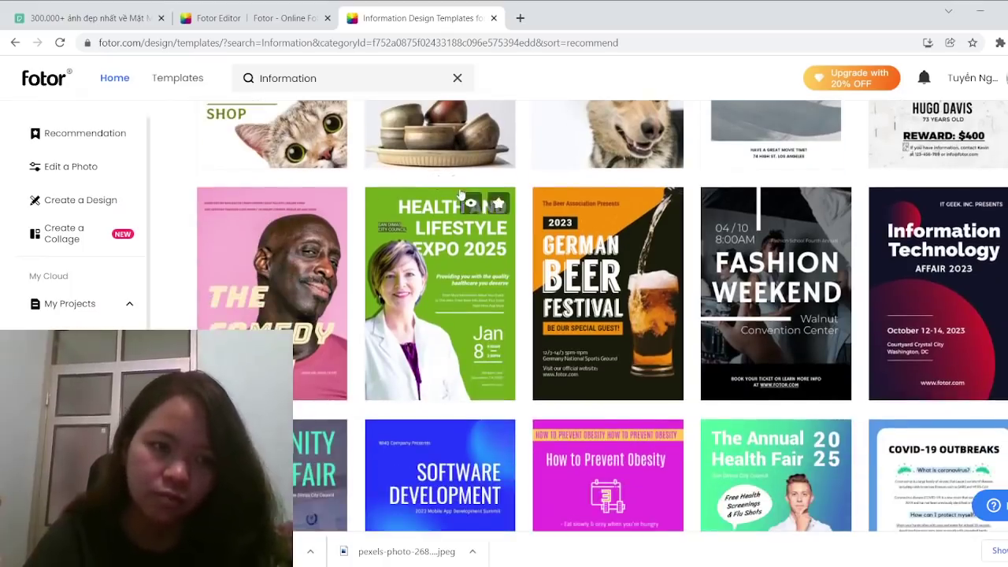
pyautogui.scroll(3, 459, 189)
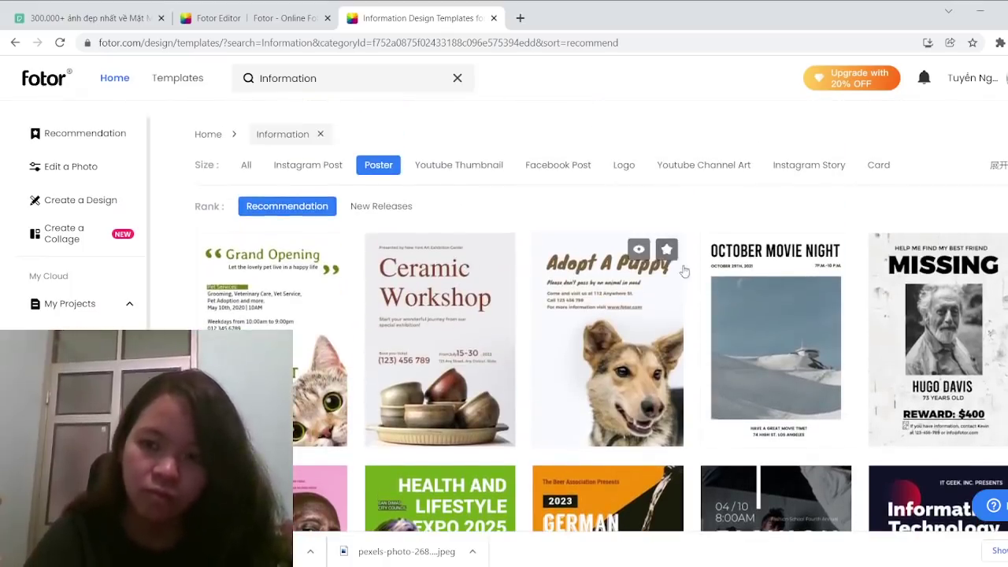
pyautogui.scroll(-2, 679, 271)
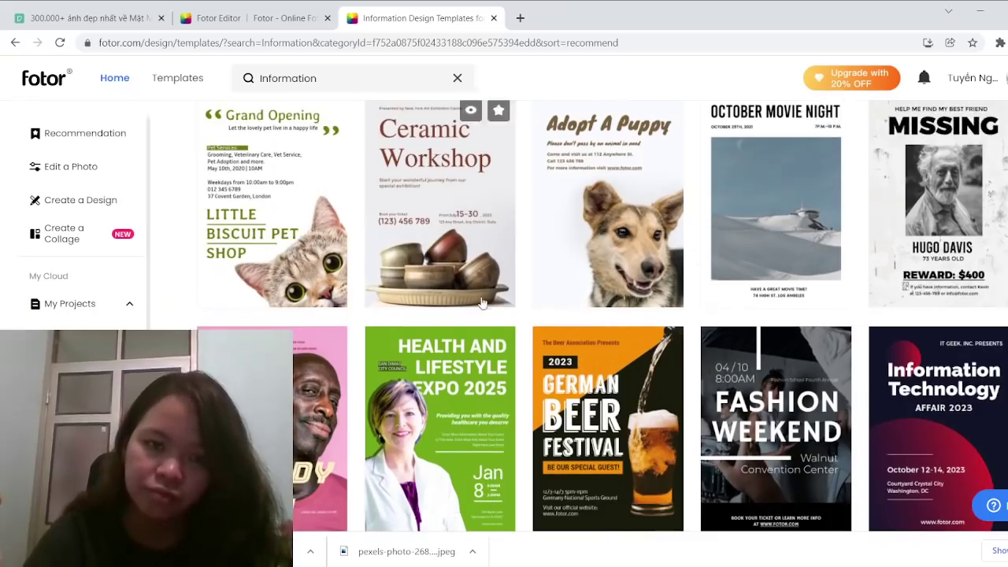
pyautogui.scroll(-3, 485, 284)
pyautogui.scroll(5, 488, 291)
pyautogui.scroll(-6, 489, 296)
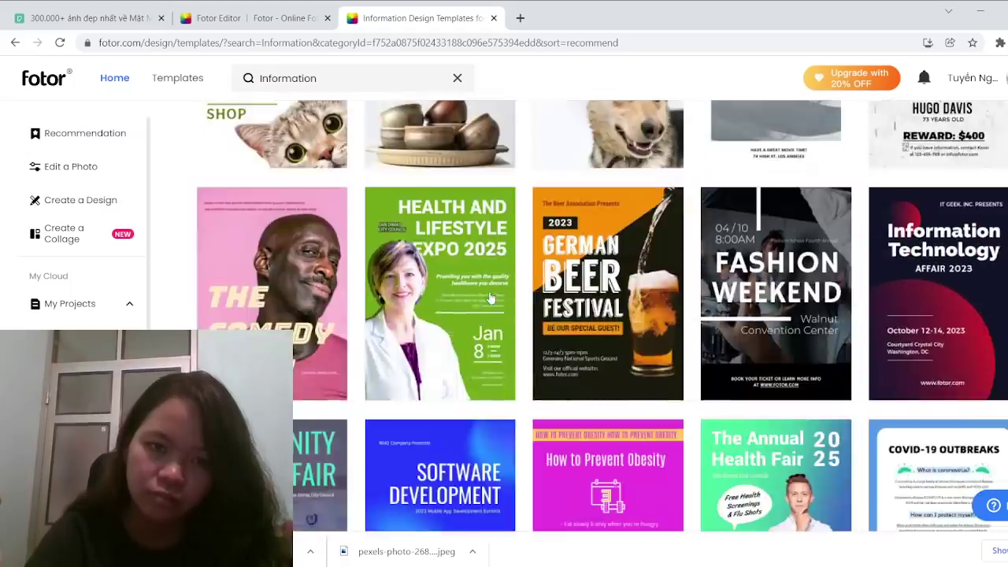
pyautogui.scroll(3, 489, 294)
pyautogui.scroll(3, 489, 294)
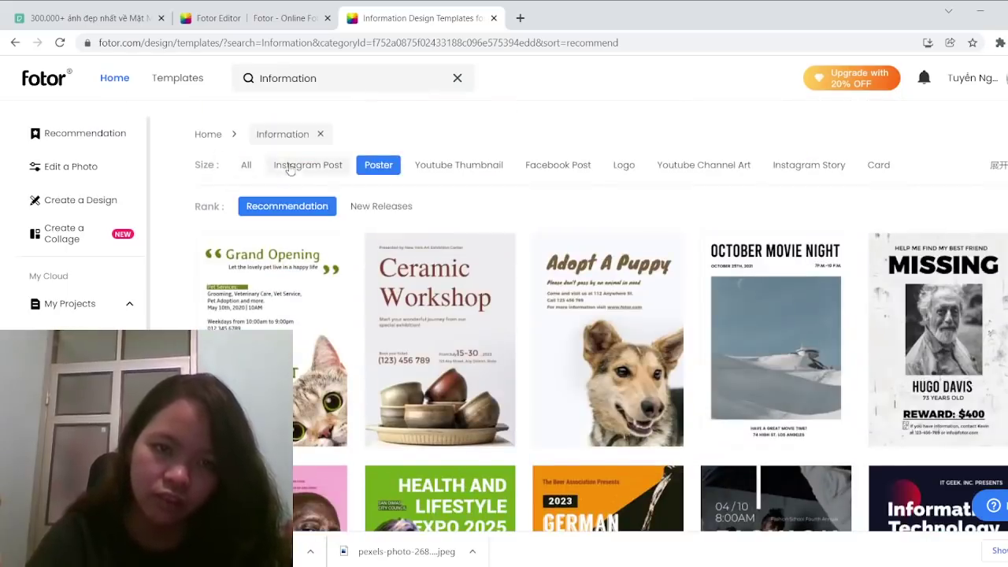
# - Return to the design start page and look over its recommended design types and trending templates
pyautogui.click(209, 134)
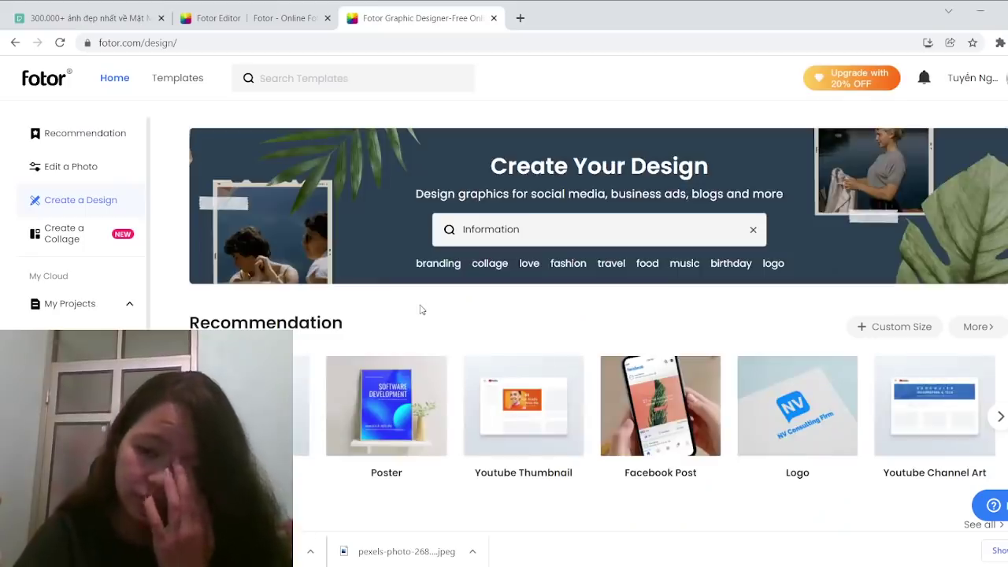
pyautogui.scroll(-3, 448, 238)
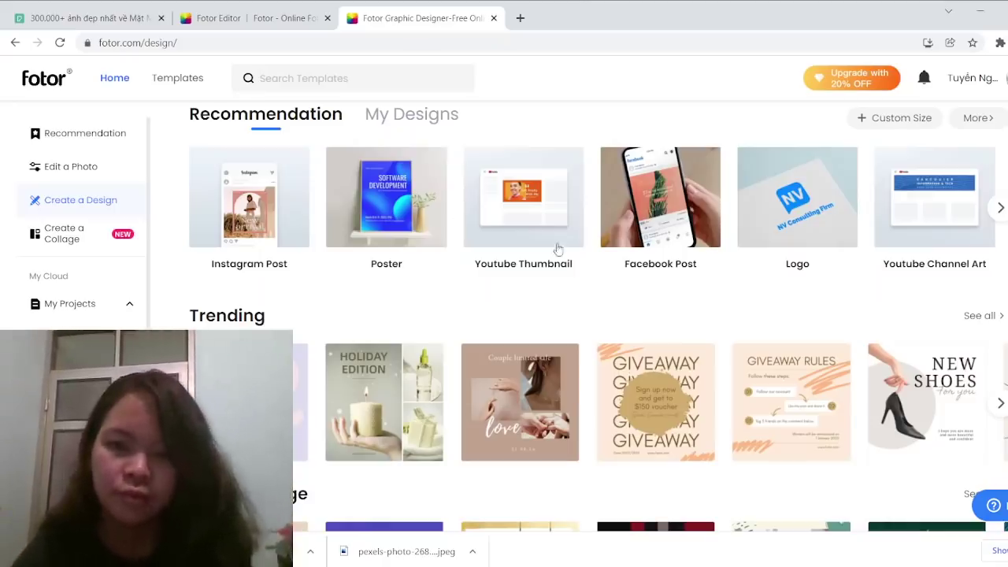
pyautogui.scroll(-1, 567, 286)
pyautogui.click(101, 138)
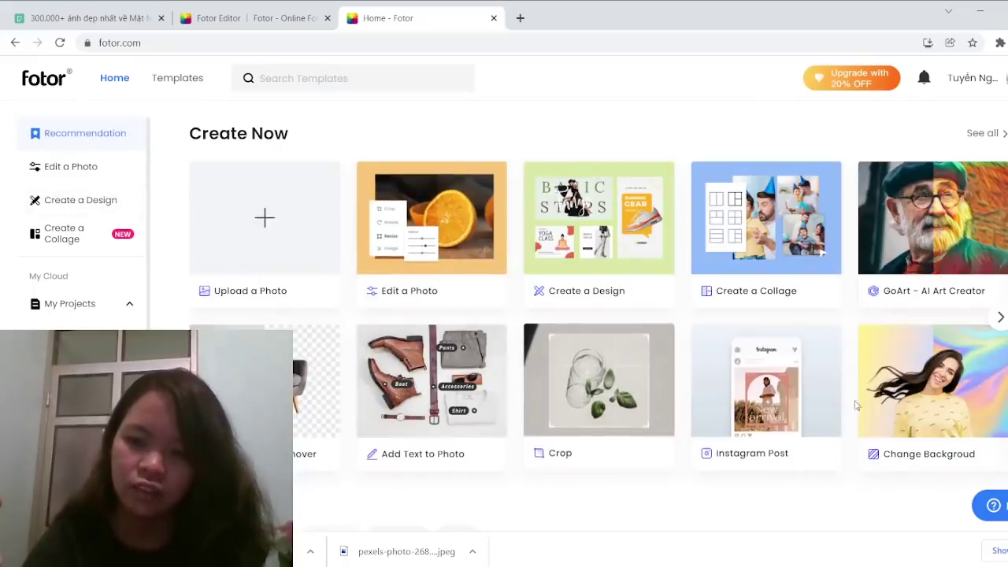
pyautogui.click(898, 394)
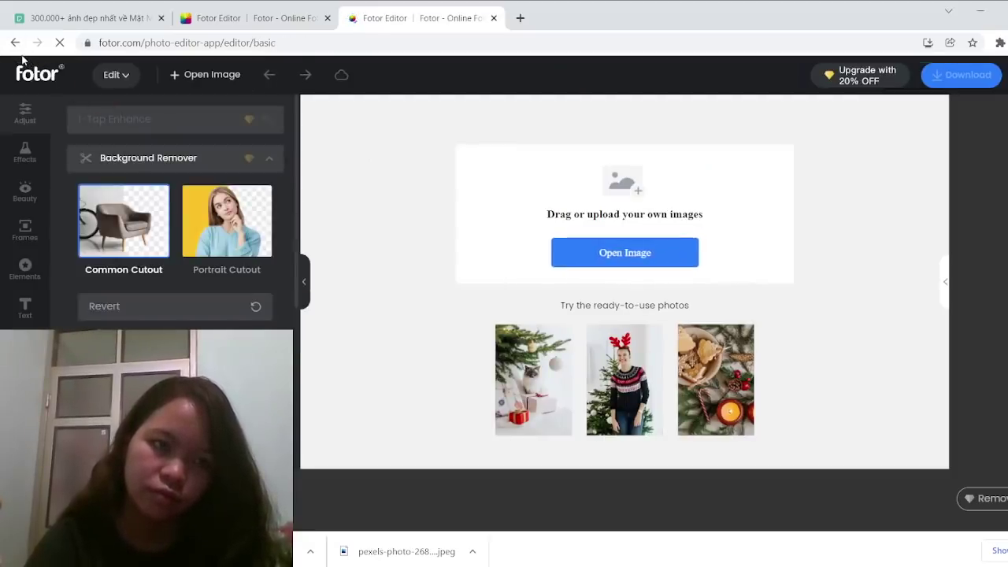
pyautogui.click(14, 44)
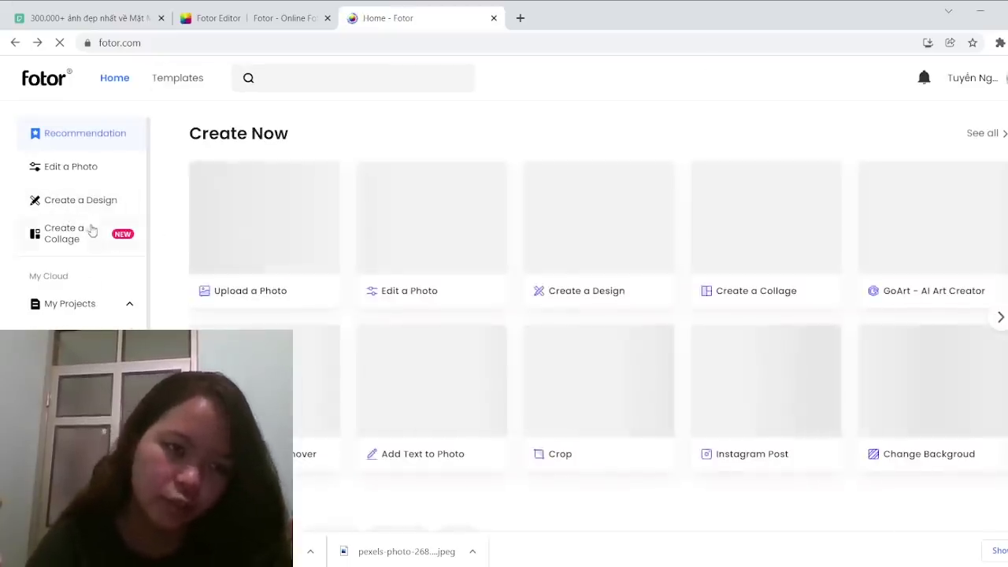
# - Open the Create a Design page, view the custom size and common dimension options, and dismiss them
pyautogui.click(90, 206)
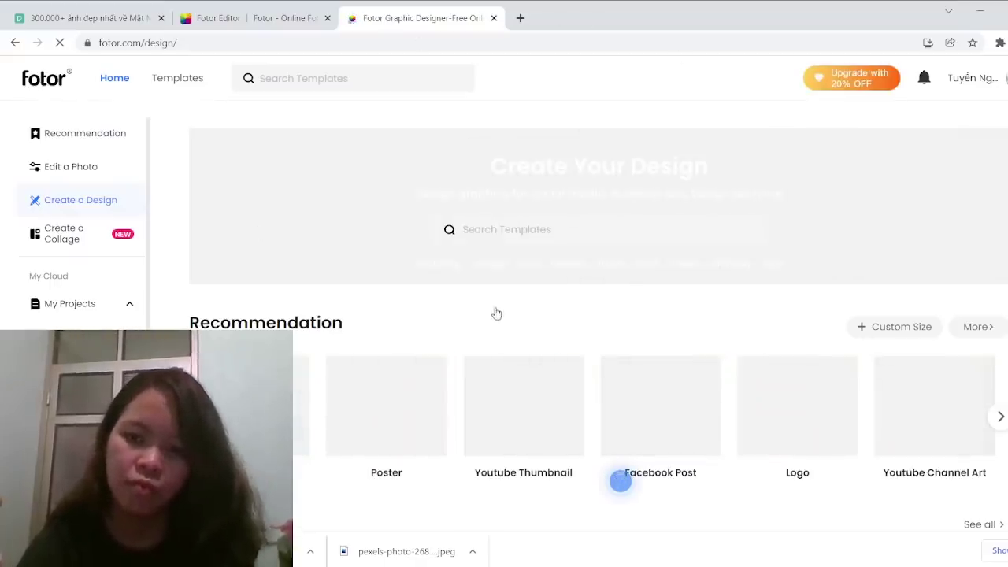
pyautogui.scroll(-1, 497, 312)
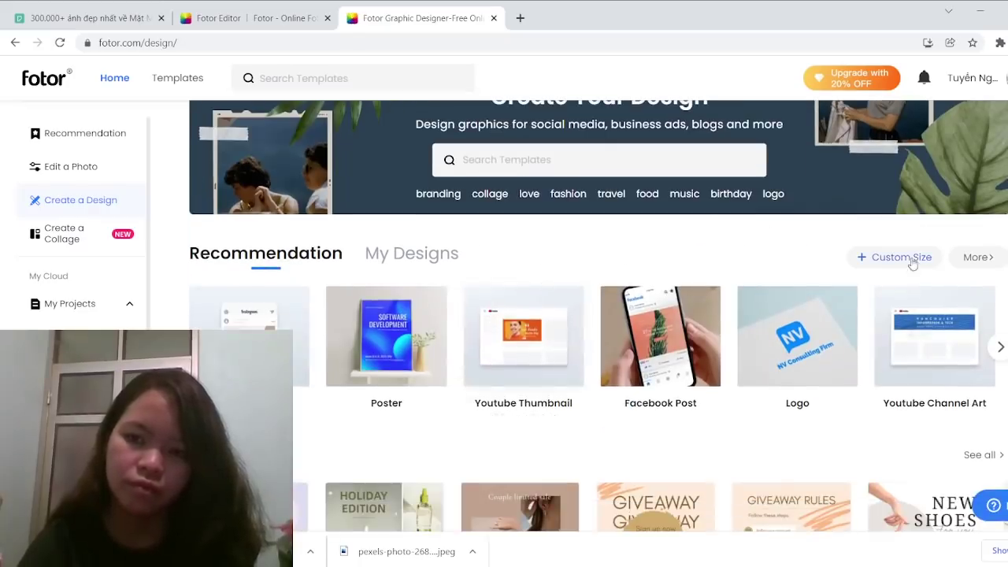
pyautogui.click(913, 257)
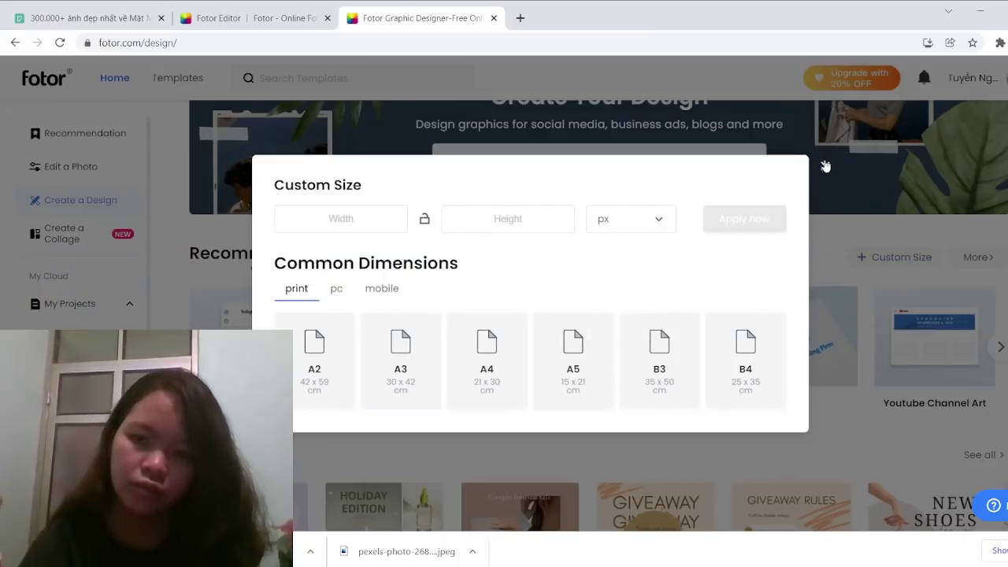
pyautogui.press('Escape')
# - Show all recommended design types and create a new Poster design
pyautogui.scroll(-2, 587, 312)
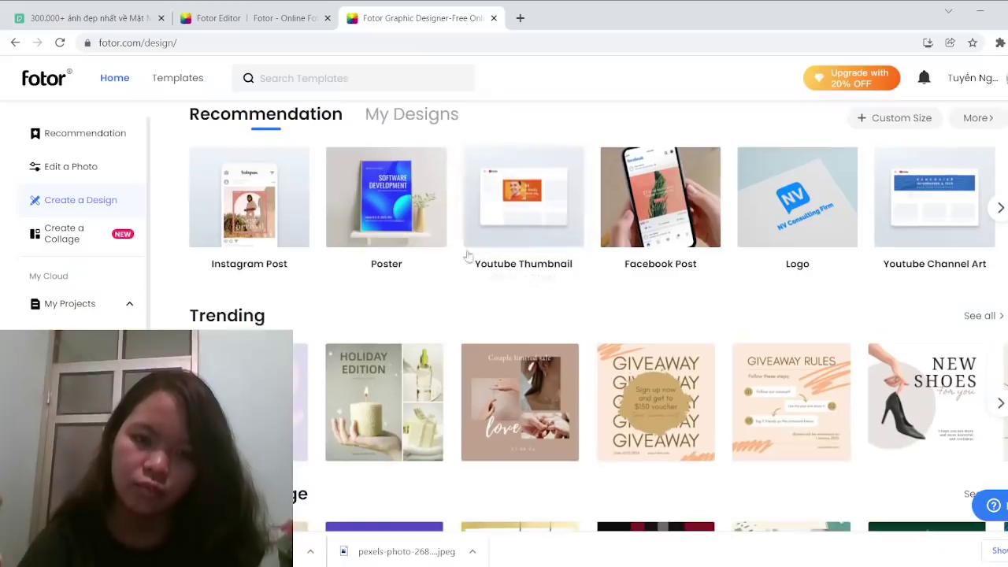
pyautogui.click(1001, 208)
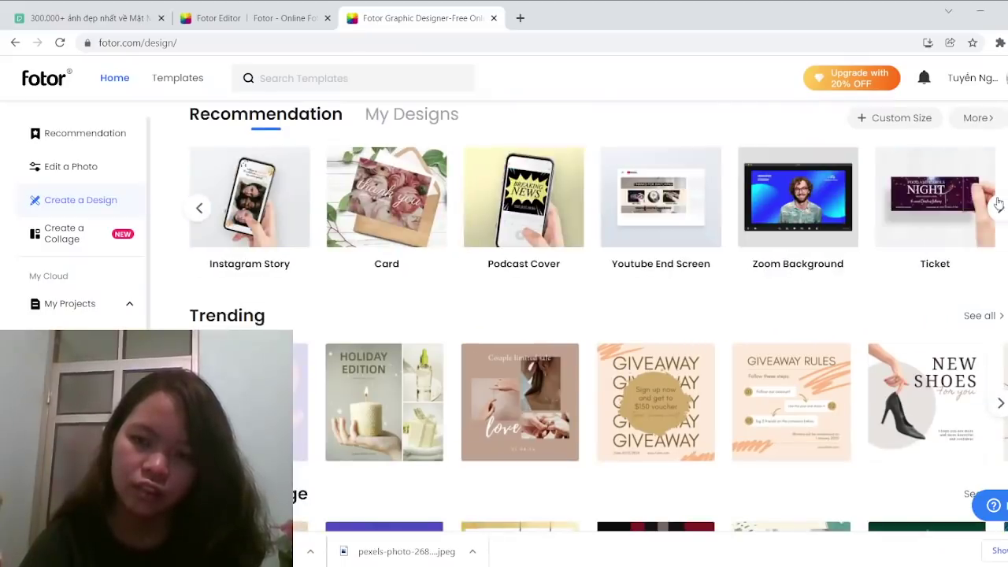
pyautogui.click(999, 203)
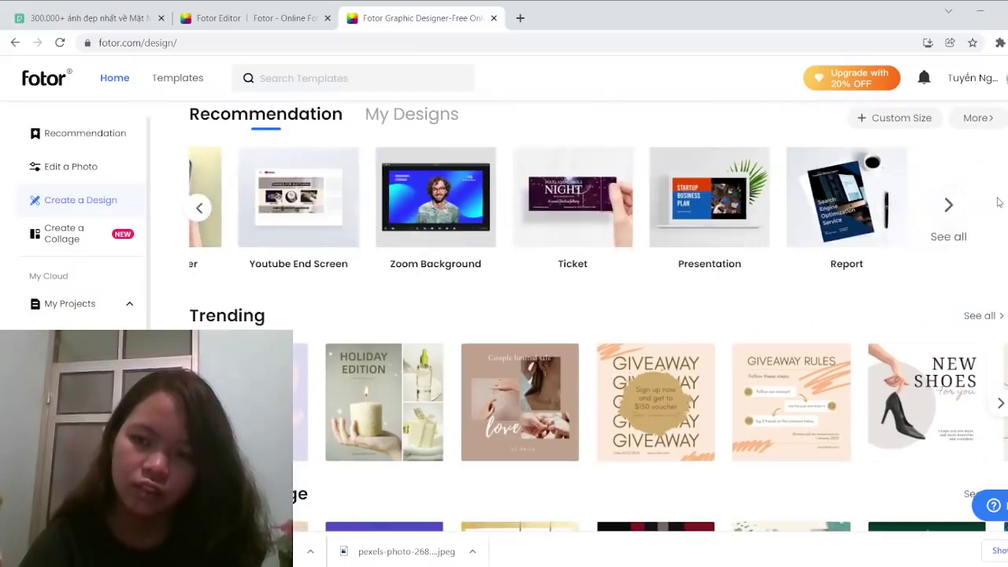
pyautogui.click(950, 211)
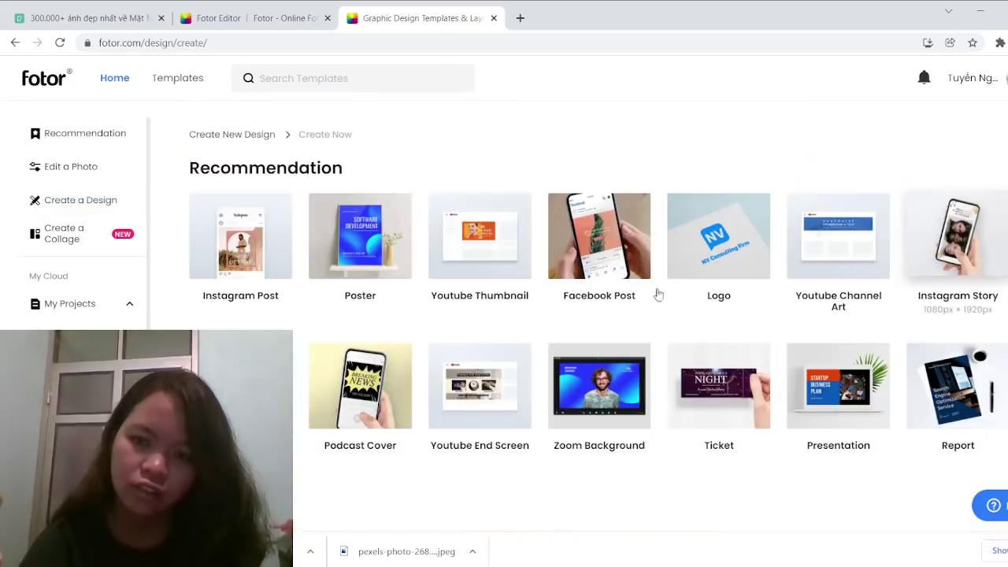
pyautogui.scroll(-2, 608, 325)
pyautogui.scroll(2, 608, 327)
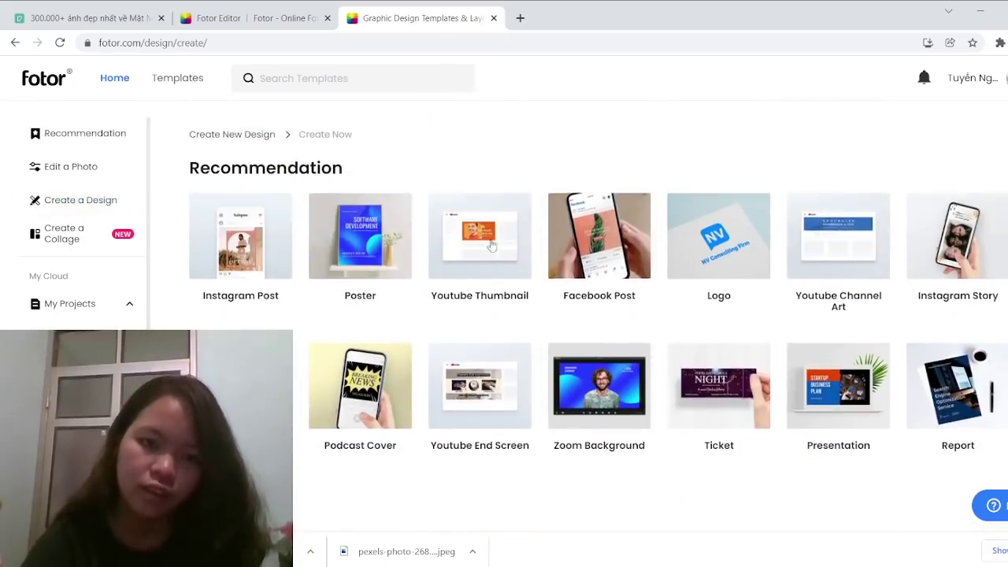
pyautogui.click(360, 236)
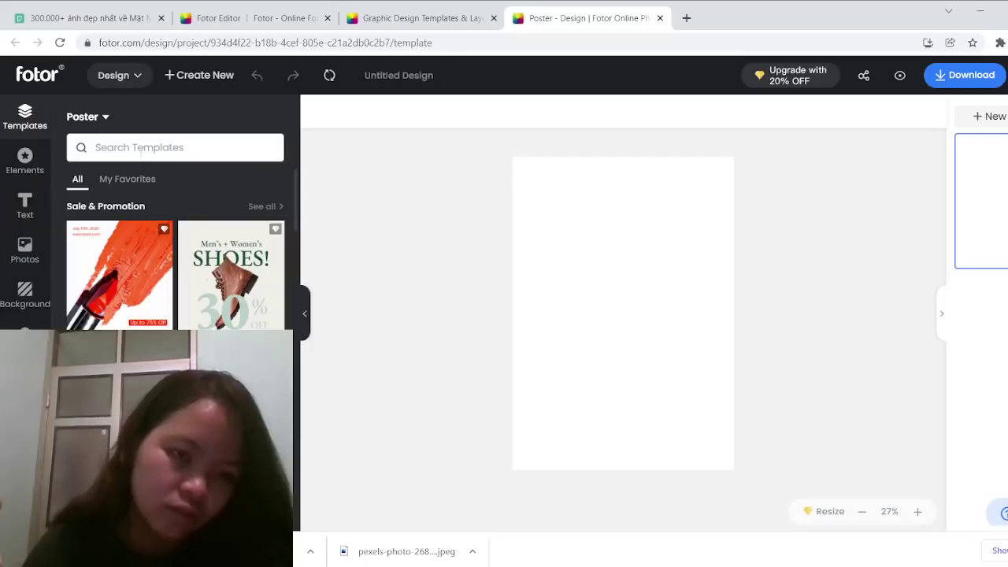
# - Look through the poster template categories, from Sale & Promotion through Business, Food, Travel and Music to Health
pyautogui.scroll(-1, 160, 313)
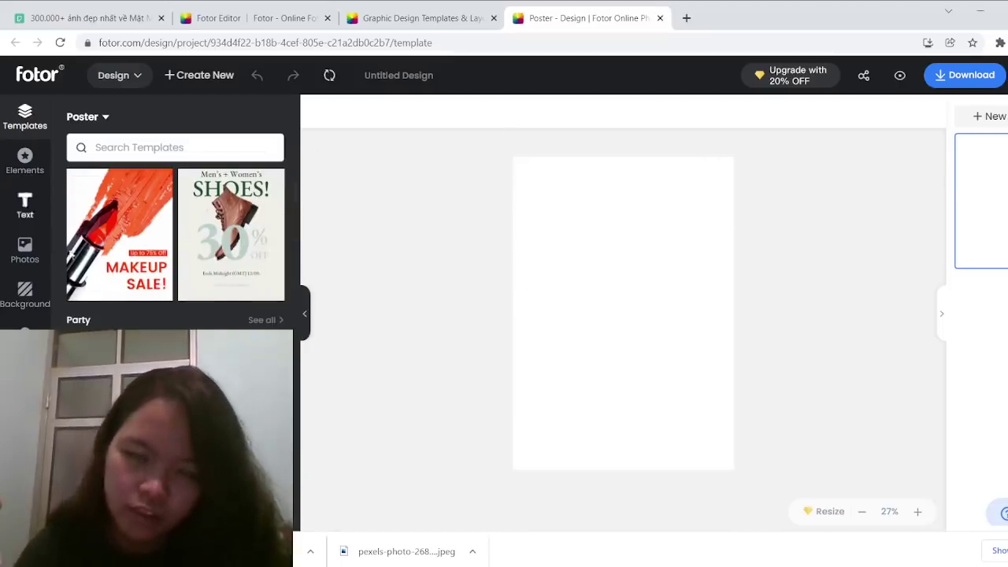
pyautogui.scroll(1, 158, 233)
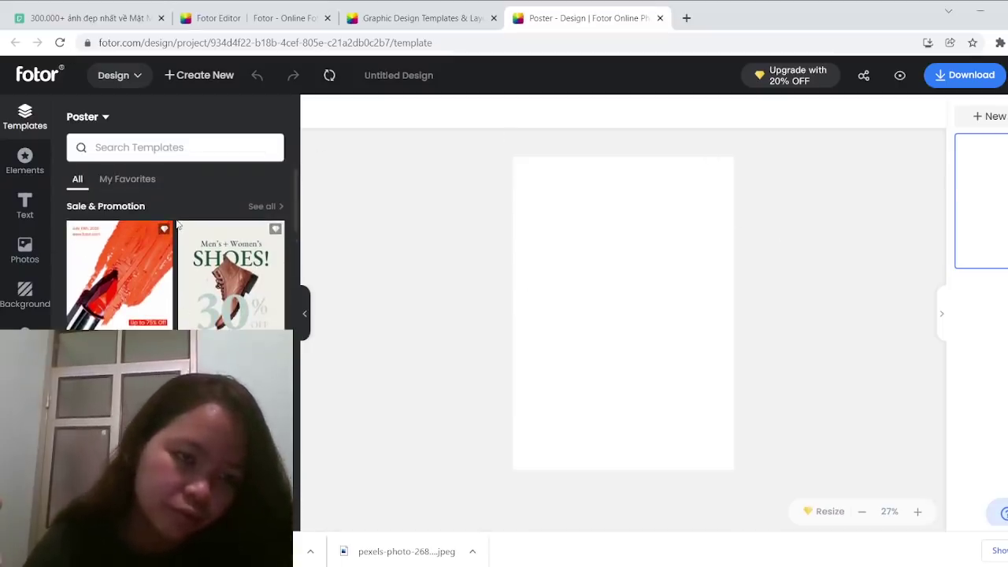
pyautogui.scroll(-2, 146, 249)
pyautogui.scroll(-2, 145, 249)
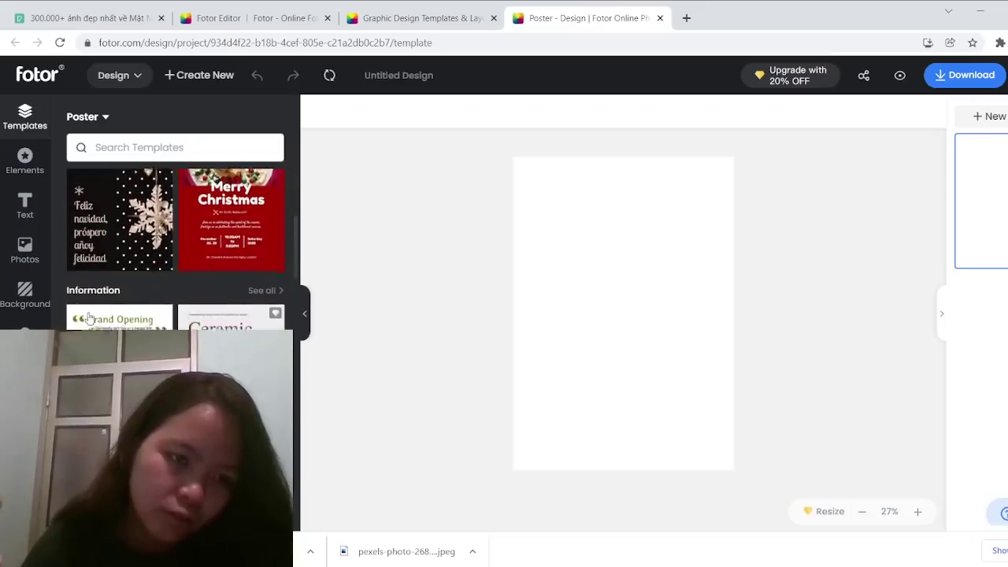
pyautogui.scroll(-1, 89, 318)
pyautogui.scroll(-2, 93, 323)
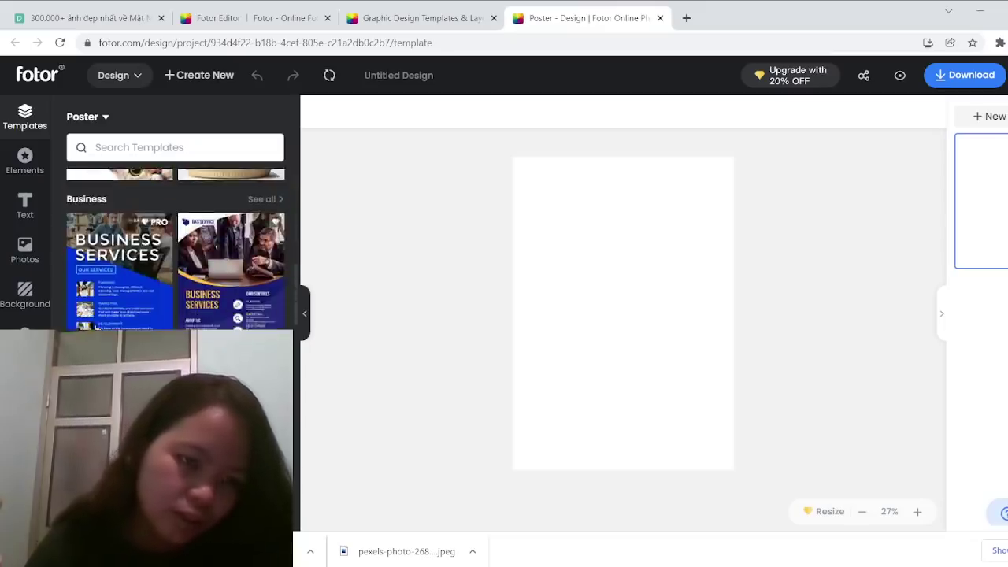
pyautogui.scroll(-2, 102, 316)
pyautogui.scroll(-1, 116, 265)
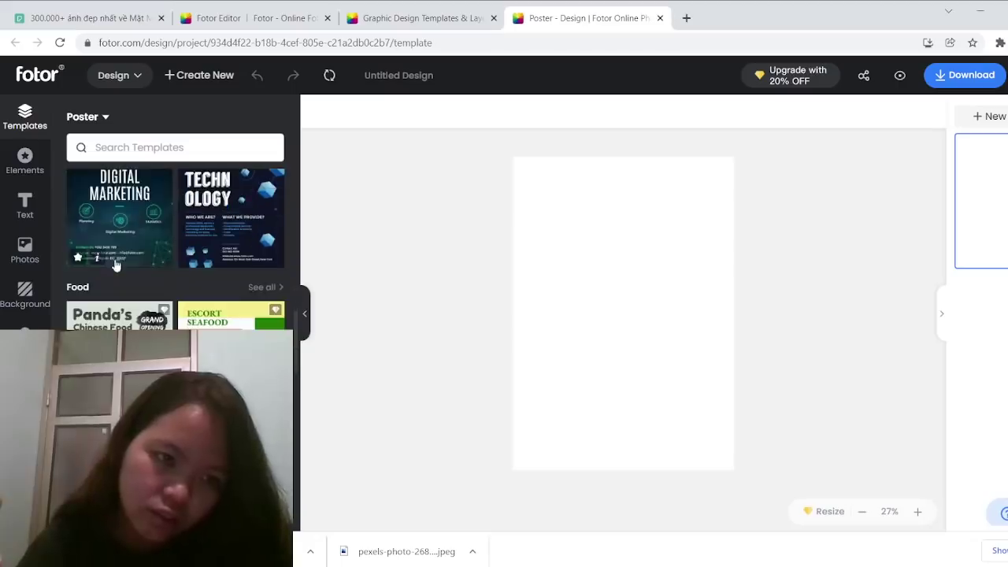
pyautogui.scroll(-1, 87, 276)
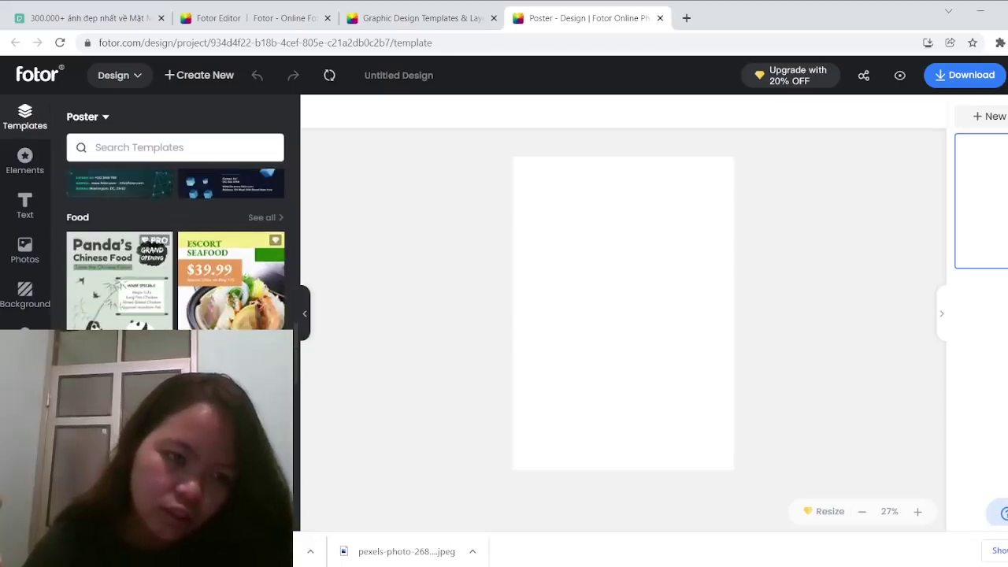
pyautogui.scroll(-3, 104, 307)
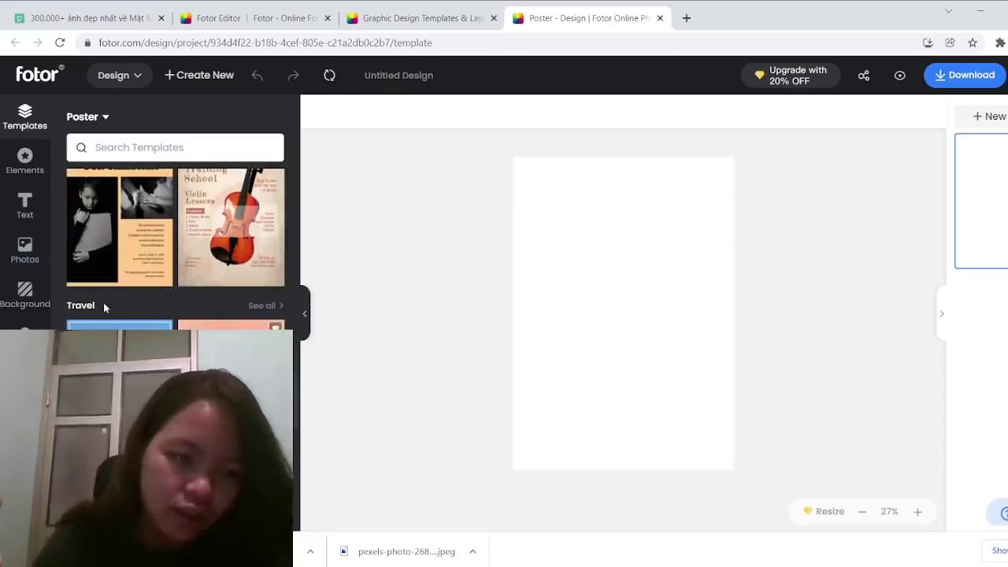
pyautogui.scroll(-1, 103, 307)
pyautogui.scroll(-2, 99, 237)
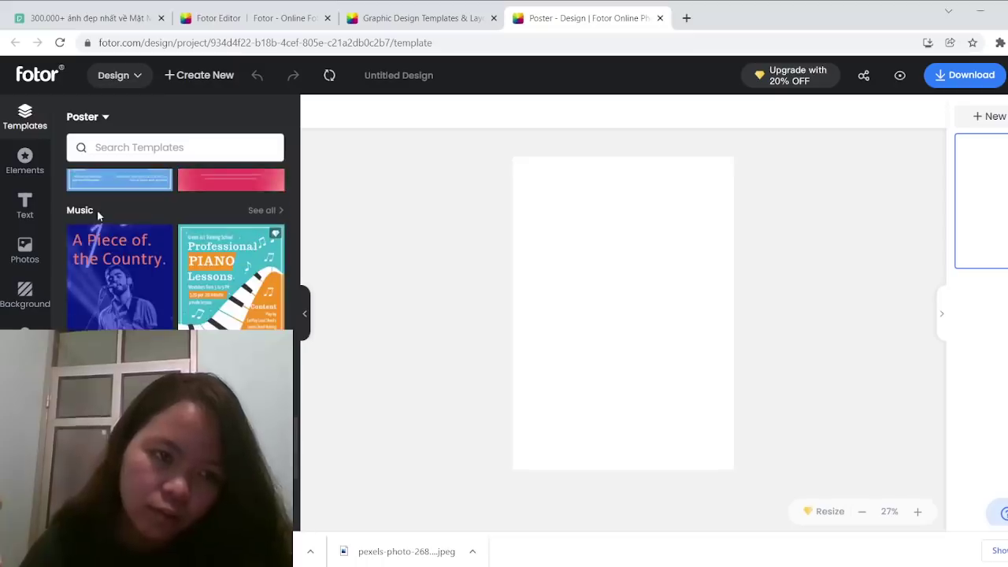
pyautogui.scroll(-4, 94, 228)
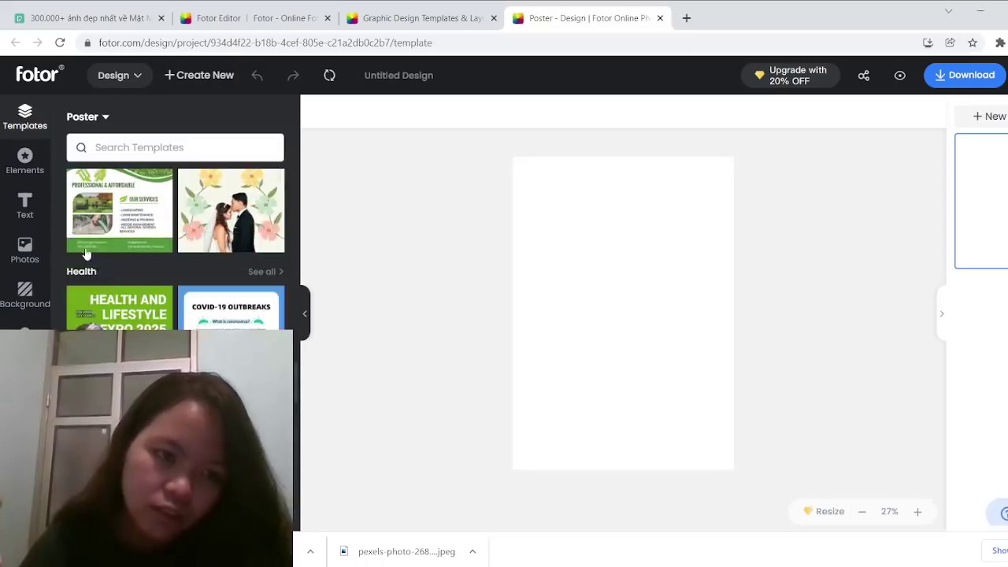
pyautogui.scroll(-3, 83, 280)
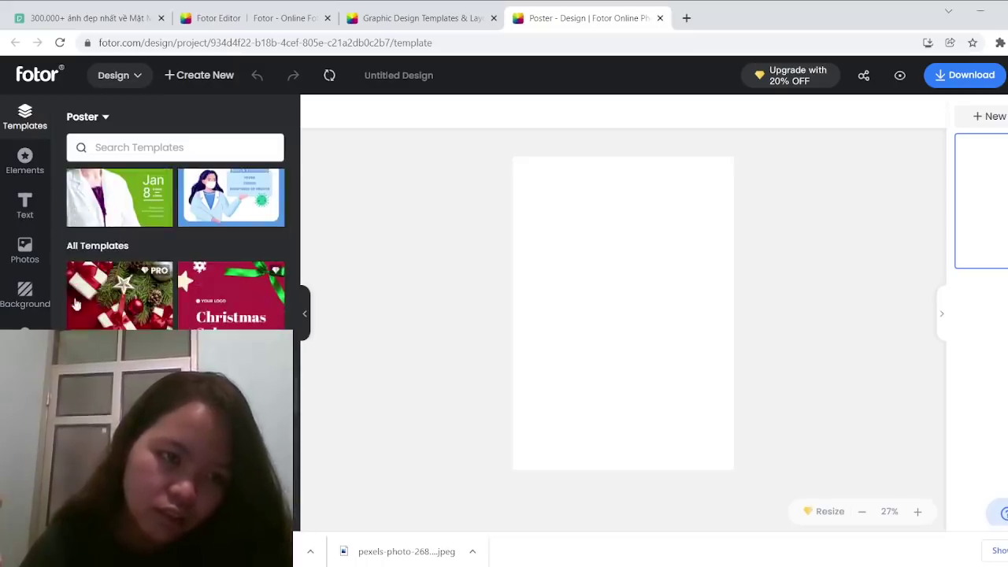
# - Browse the All Templates collection of posters, from the Christmas designs through the debate, pet adoption and spring designs
pyautogui.scroll(-3, 87, 258)
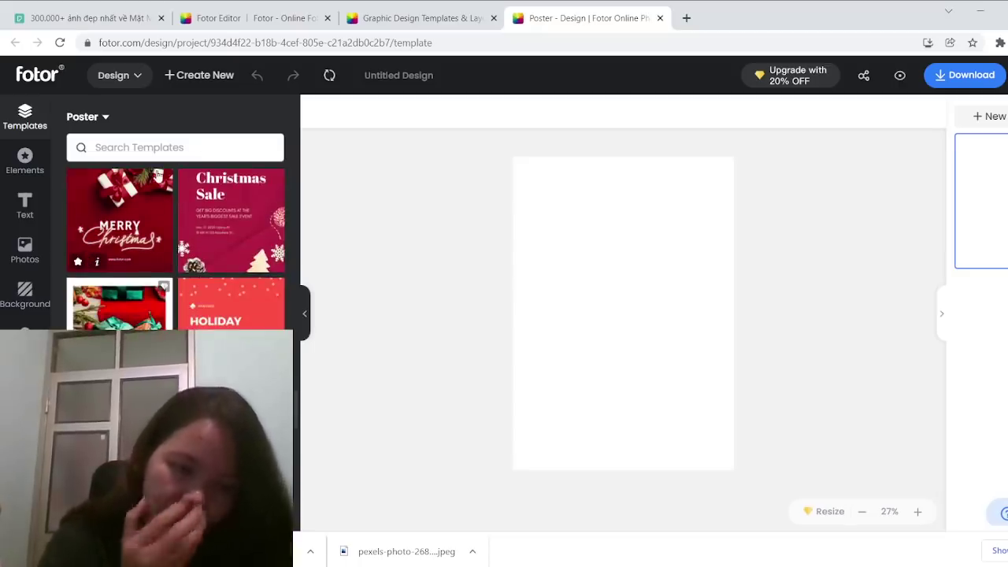
pyautogui.scroll(-1, 178, 252)
pyautogui.scroll(-3, 178, 252)
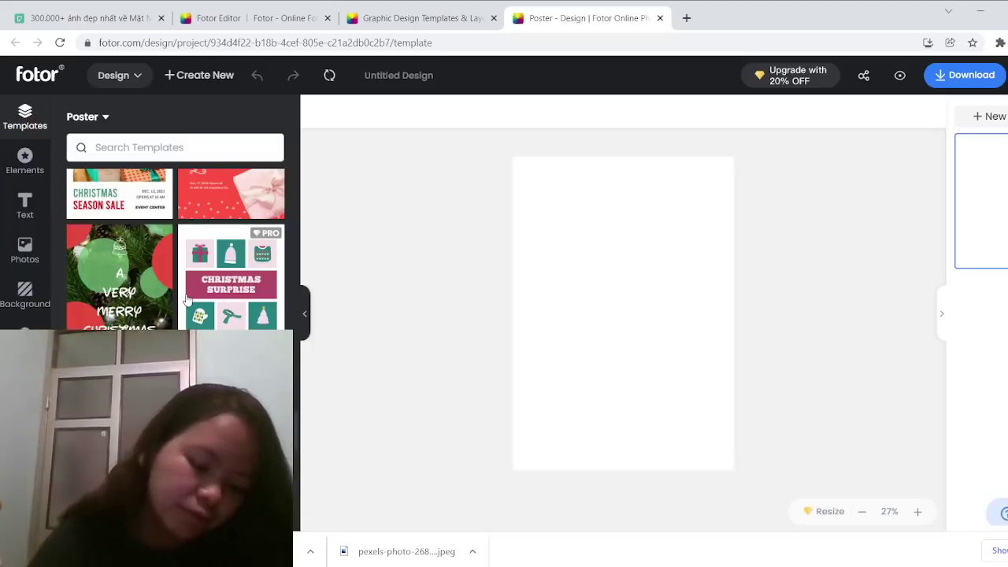
pyautogui.scroll(-4, 189, 303)
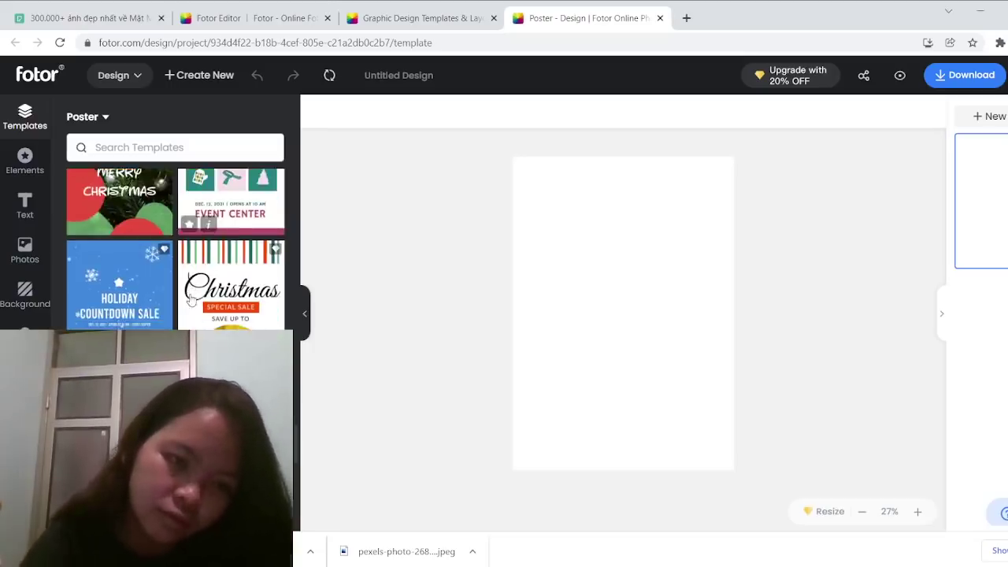
pyautogui.scroll(-3, 193, 311)
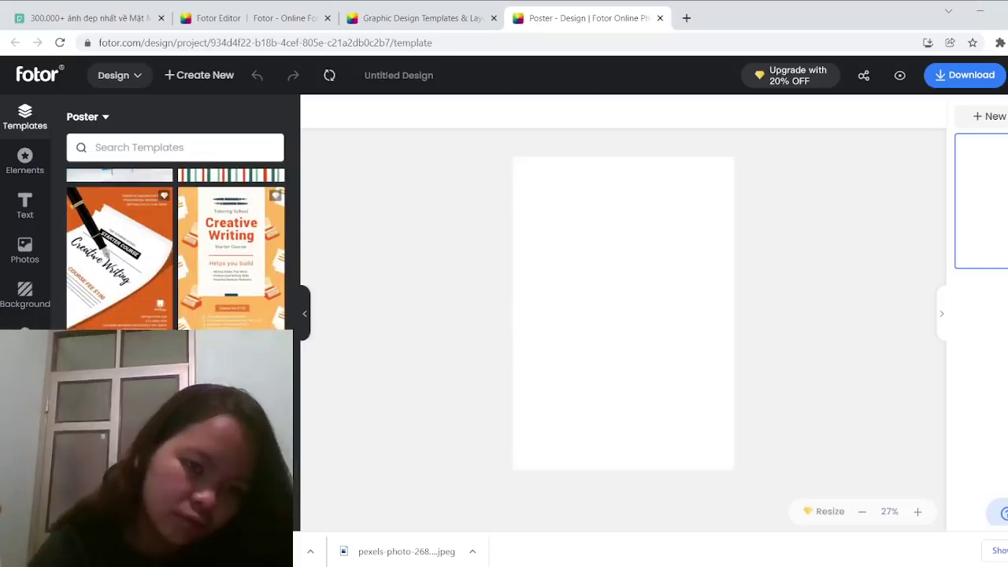
pyautogui.scroll(-5, 157, 316)
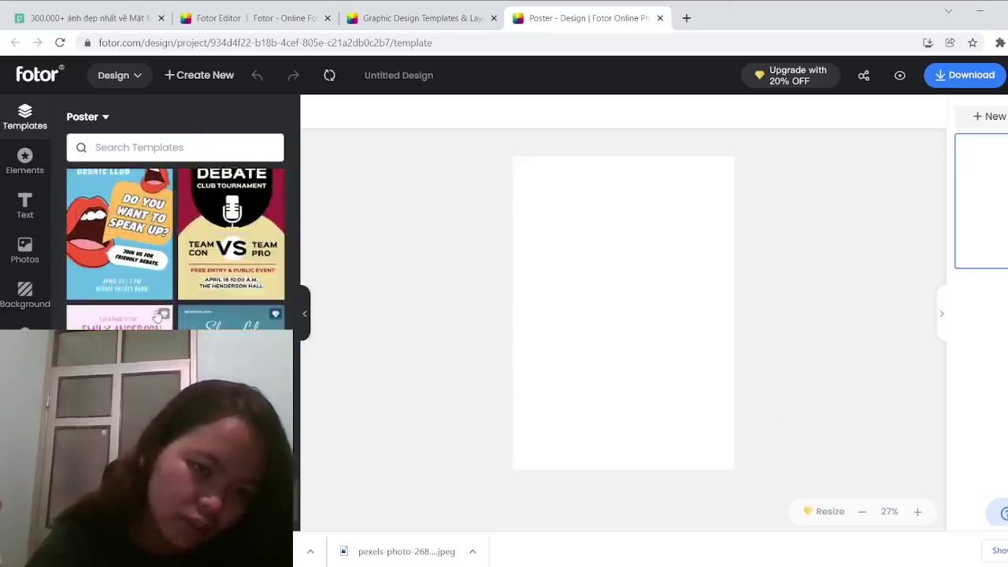
pyautogui.scroll(-1, 157, 316)
pyautogui.scroll(-2, 157, 316)
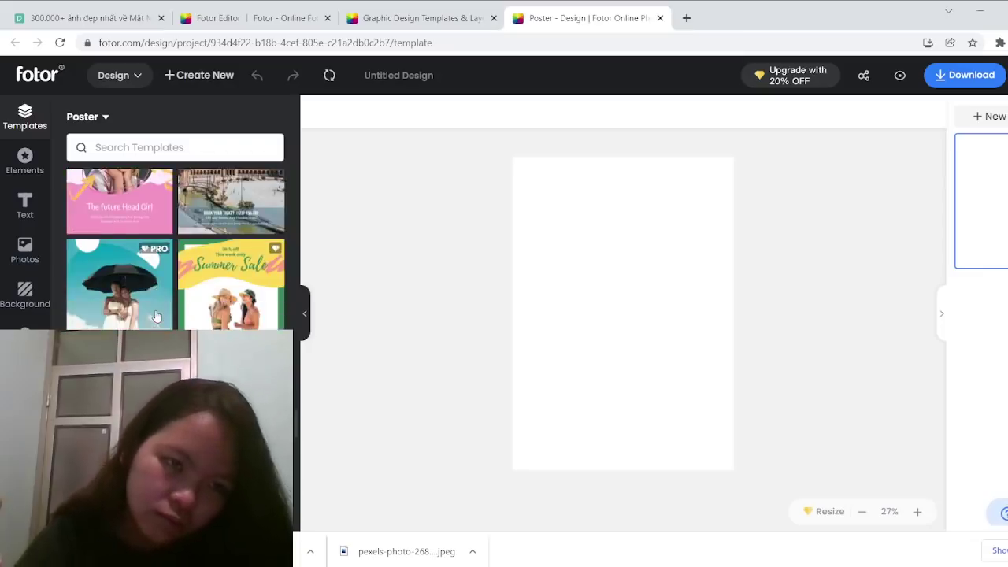
pyautogui.scroll(-8, 157, 316)
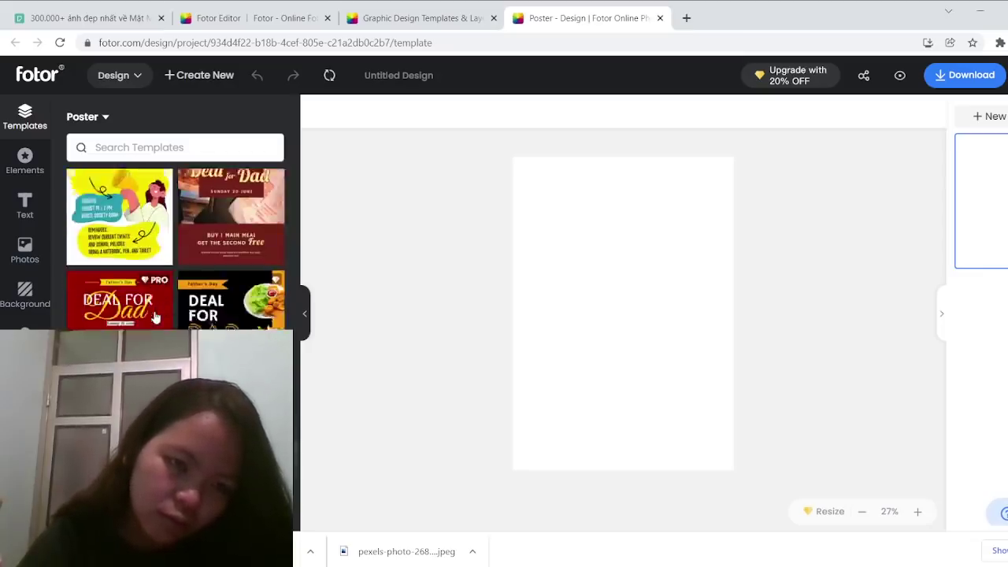
pyautogui.scroll(-8, 155, 316)
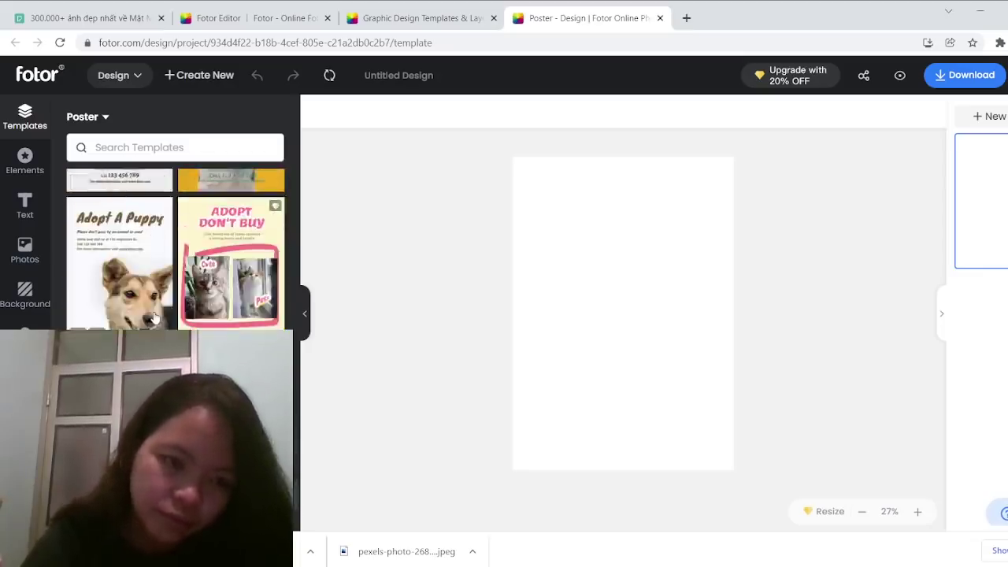
pyautogui.scroll(-2, 155, 317)
pyautogui.scroll(-2, 156, 317)
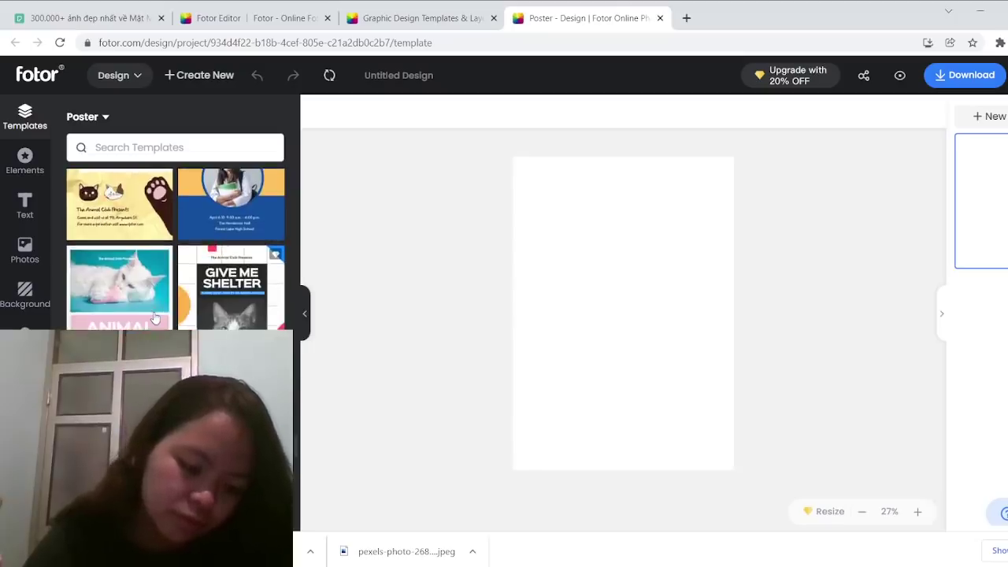
pyautogui.scroll(-4, 155, 317)
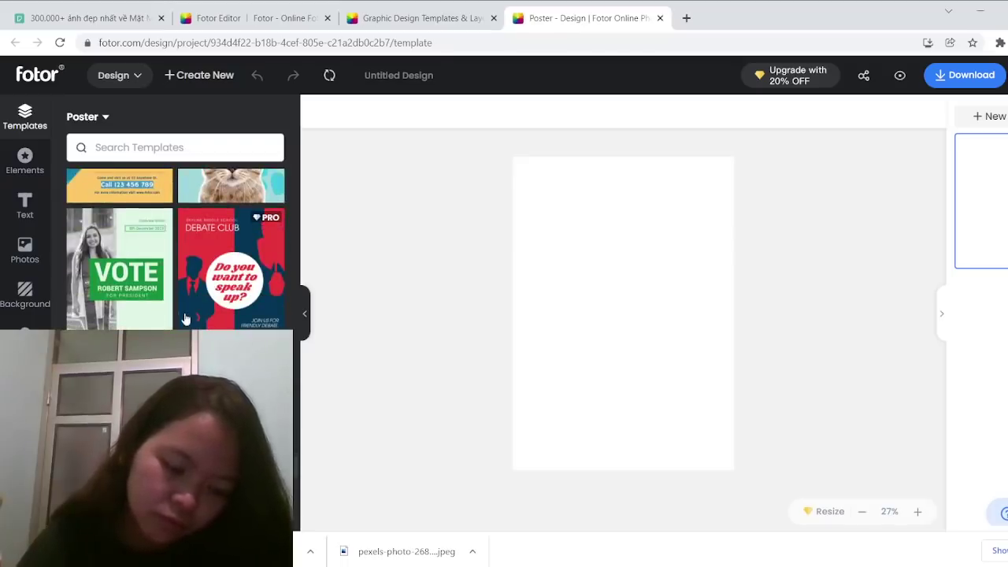
pyautogui.scroll(-2, 185, 318)
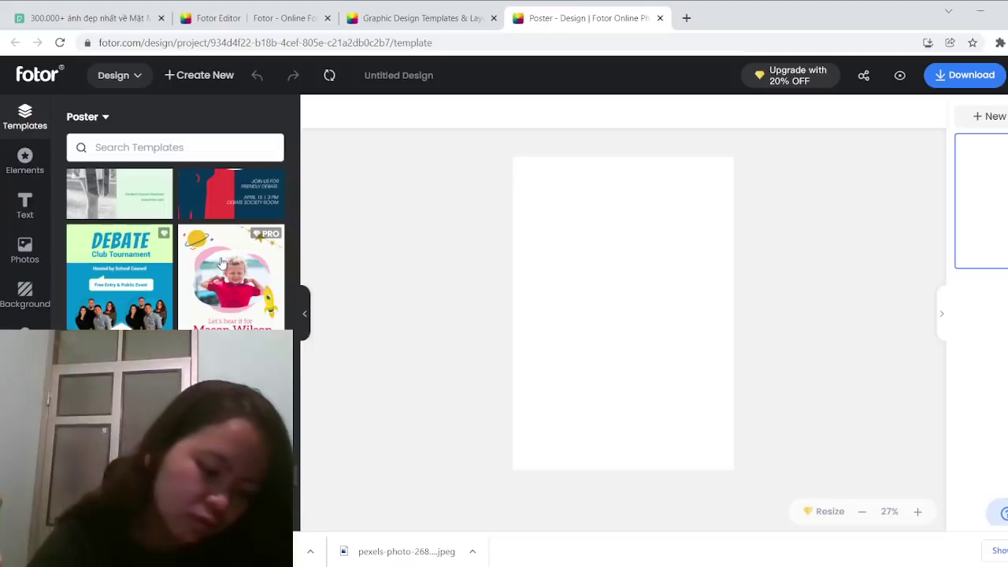
pyautogui.scroll(-6, 219, 261)
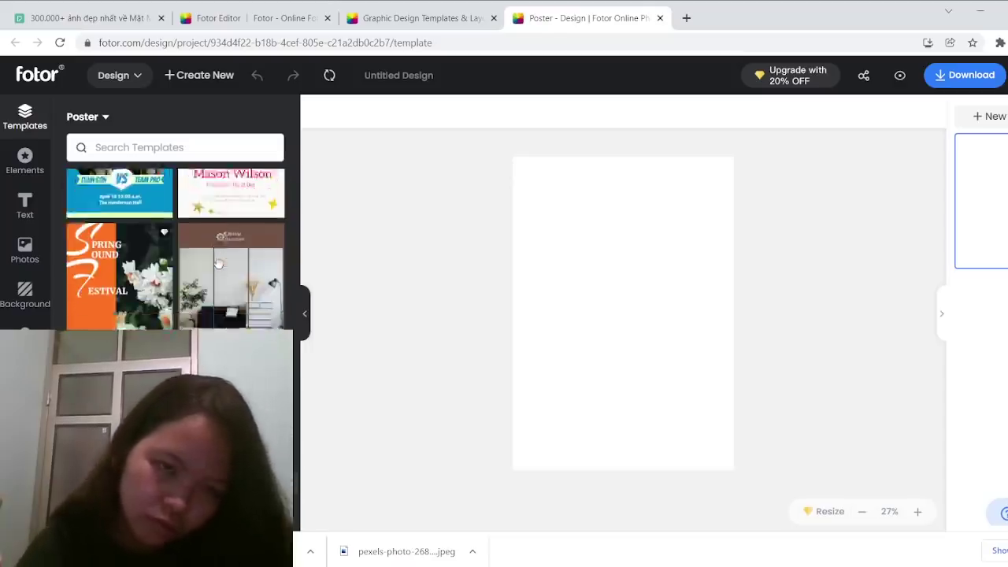
pyautogui.scroll(-8, 219, 261)
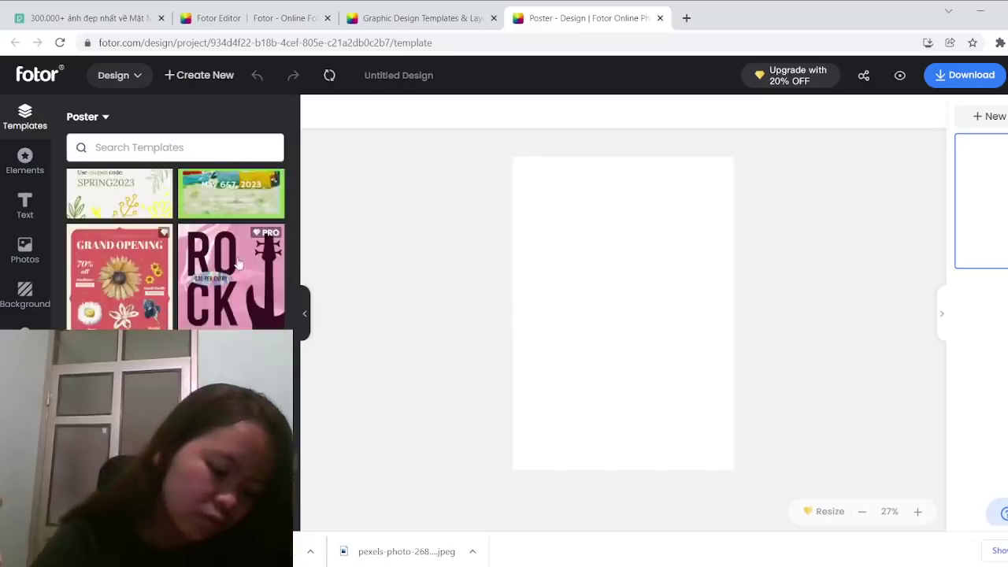
pyautogui.scroll(-8, 233, 260)
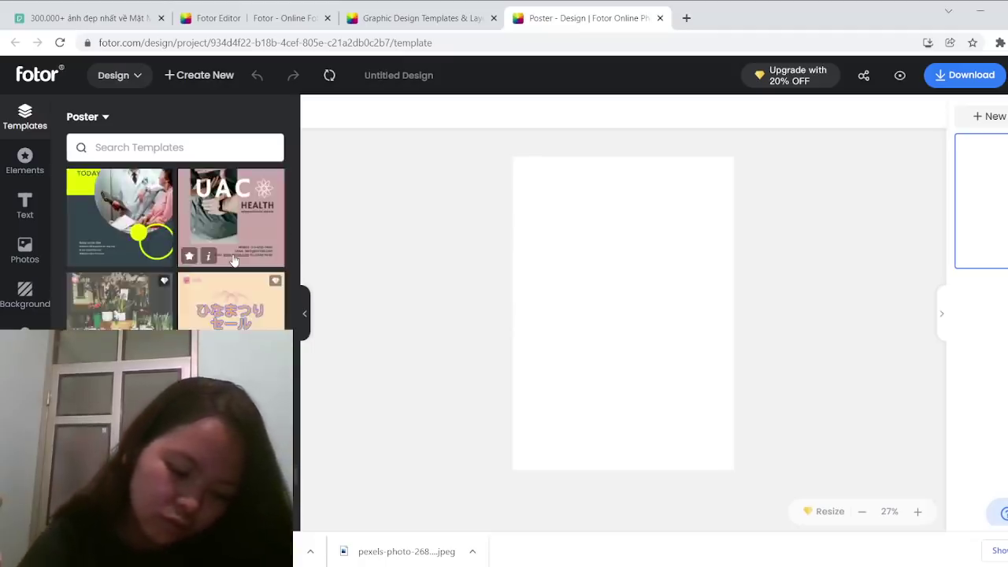
pyautogui.scroll(-8, 233, 260)
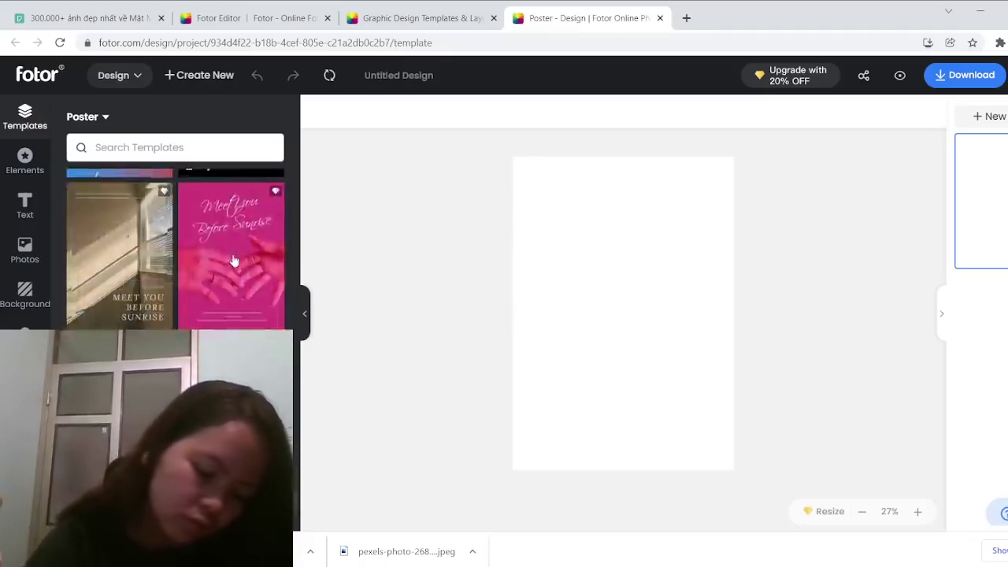
# - Review the poster templates in reverse order, going back through All Templates to the Information category
pyautogui.scroll(10, 233, 260)
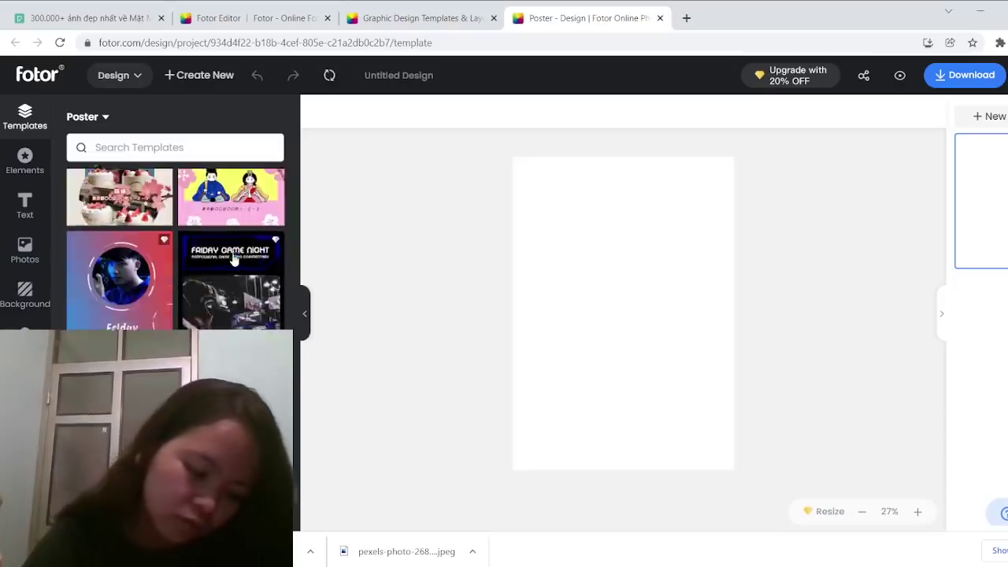
pyautogui.scroll(10, 233, 260)
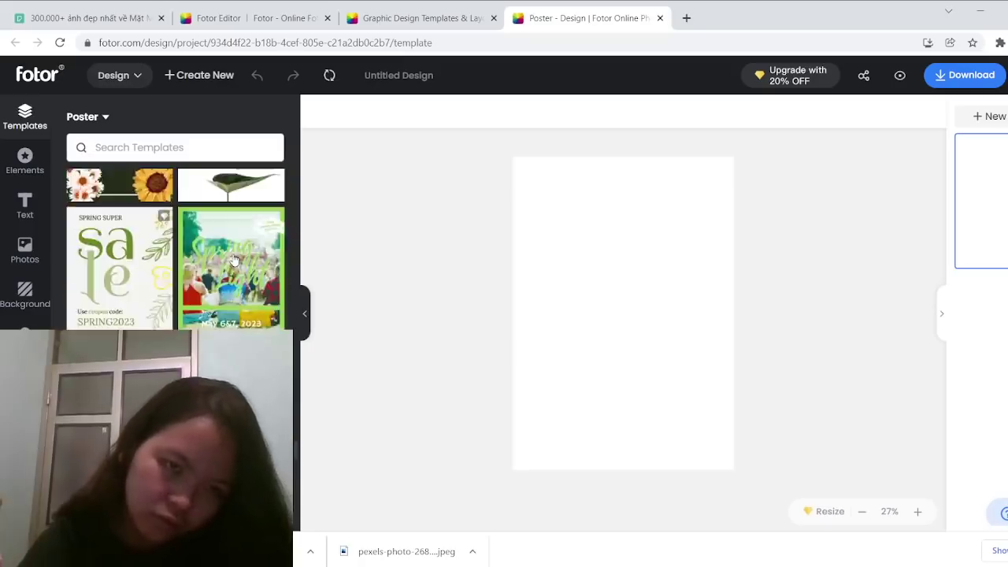
pyautogui.scroll(10, 234, 260)
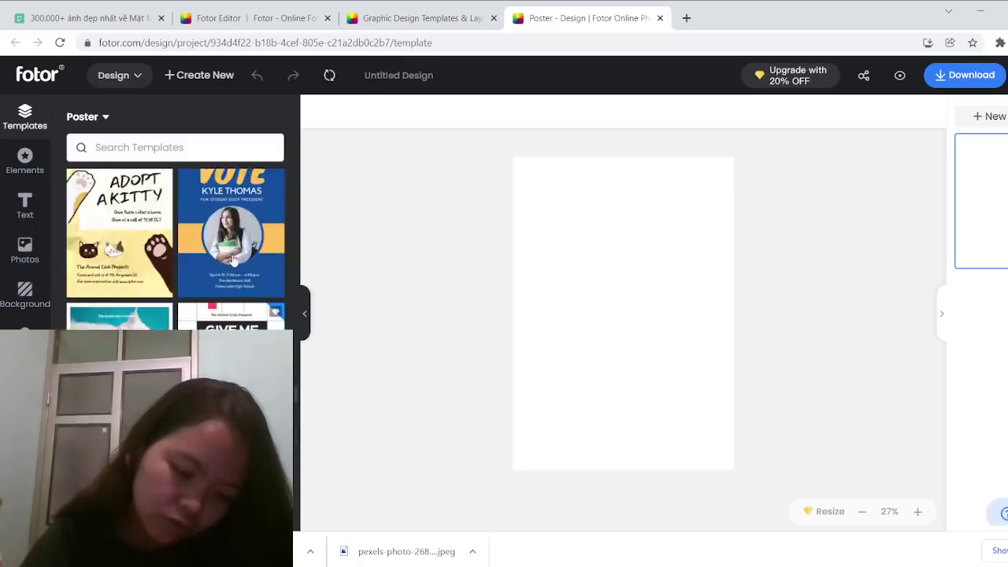
pyautogui.scroll(10, 233, 260)
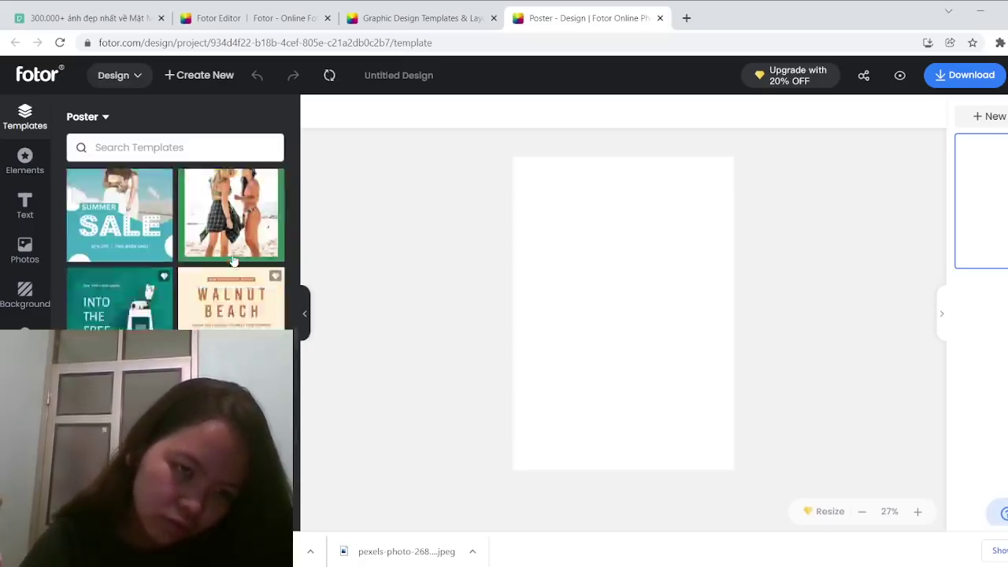
pyautogui.scroll(2, 234, 260)
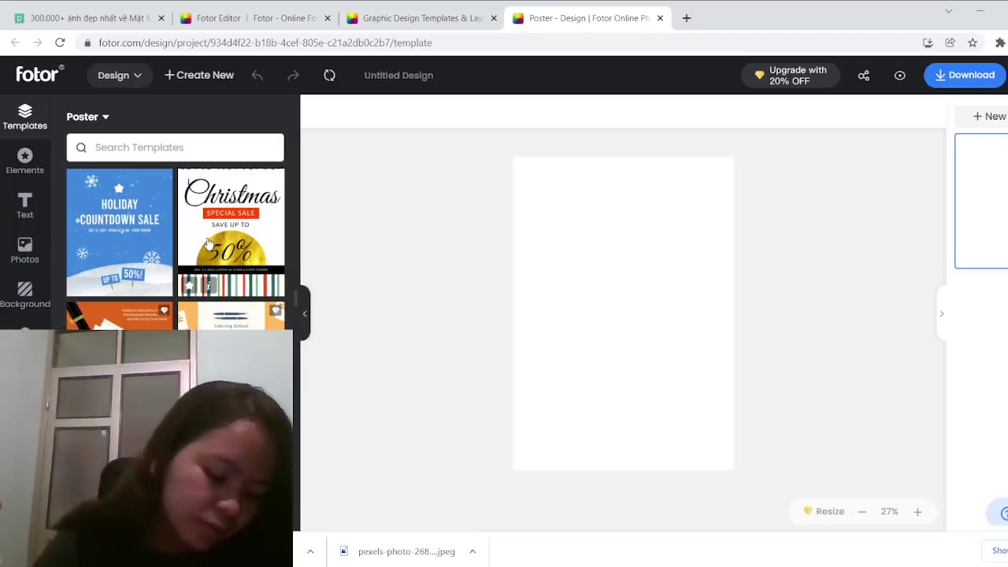
pyautogui.scroll(-5, 203, 285)
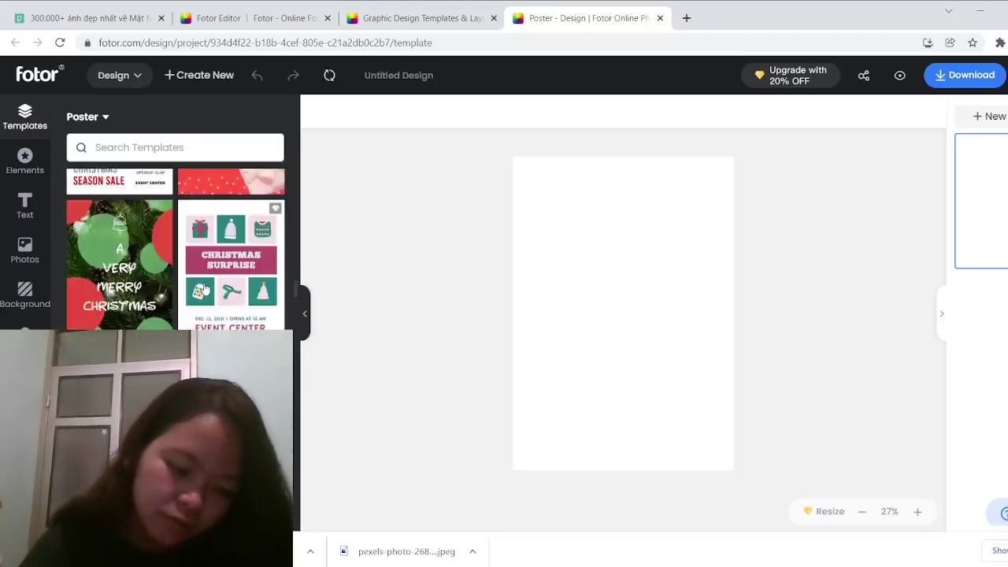
pyautogui.scroll(-10, 204, 289)
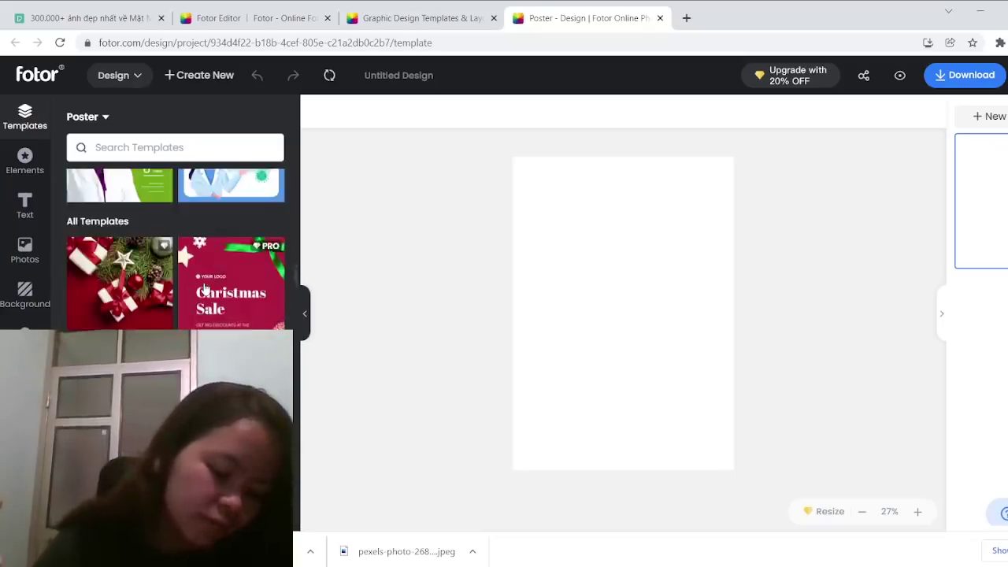
pyautogui.scroll(-10, 203, 288)
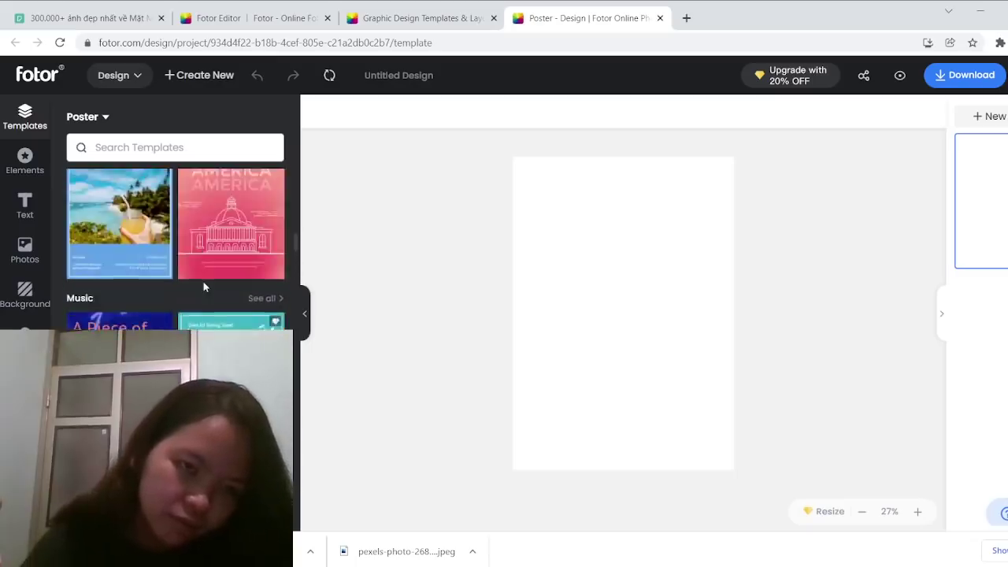
pyautogui.scroll(-10, 203, 284)
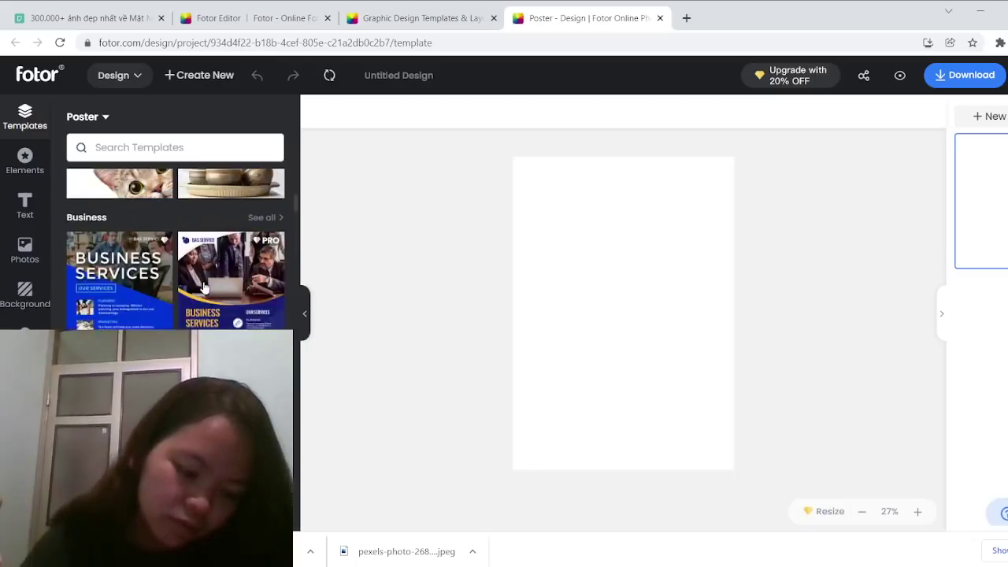
pyautogui.scroll(-3, 204, 287)
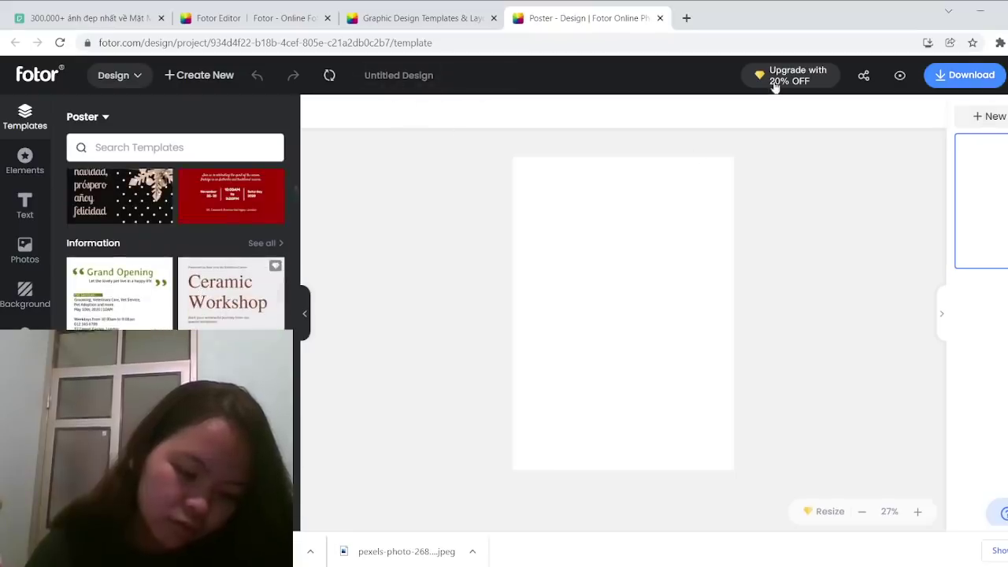
# - Open the full collection of Travel poster templates from the category overview
pyautogui.scroll(20, 222, 299)
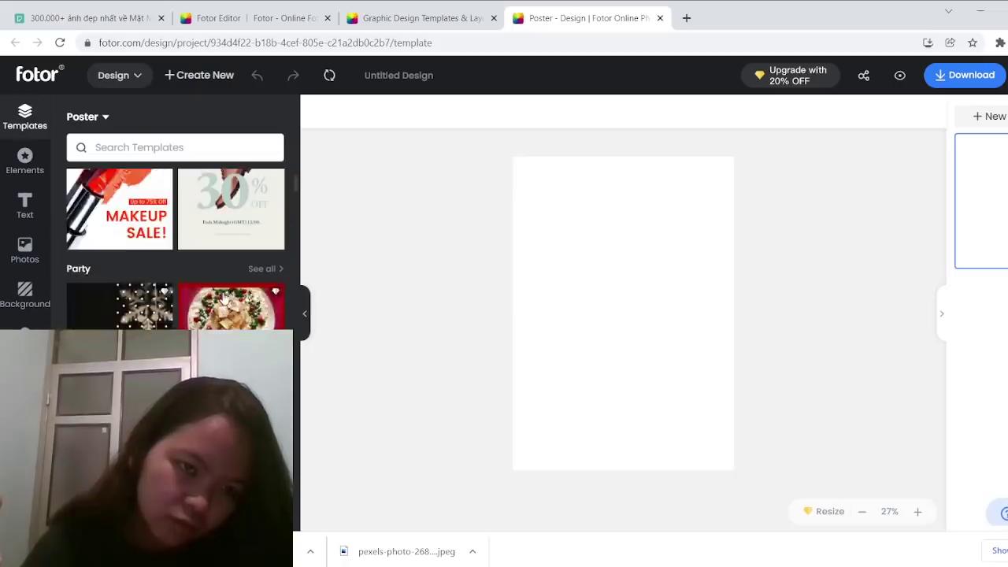
pyautogui.scroll(-3, 222, 299)
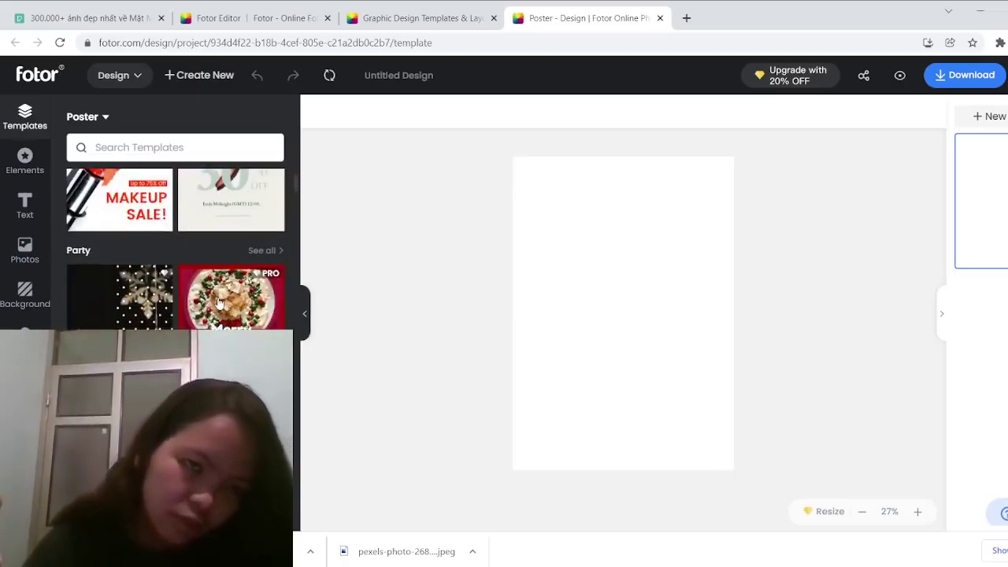
pyautogui.scroll(3, 223, 300)
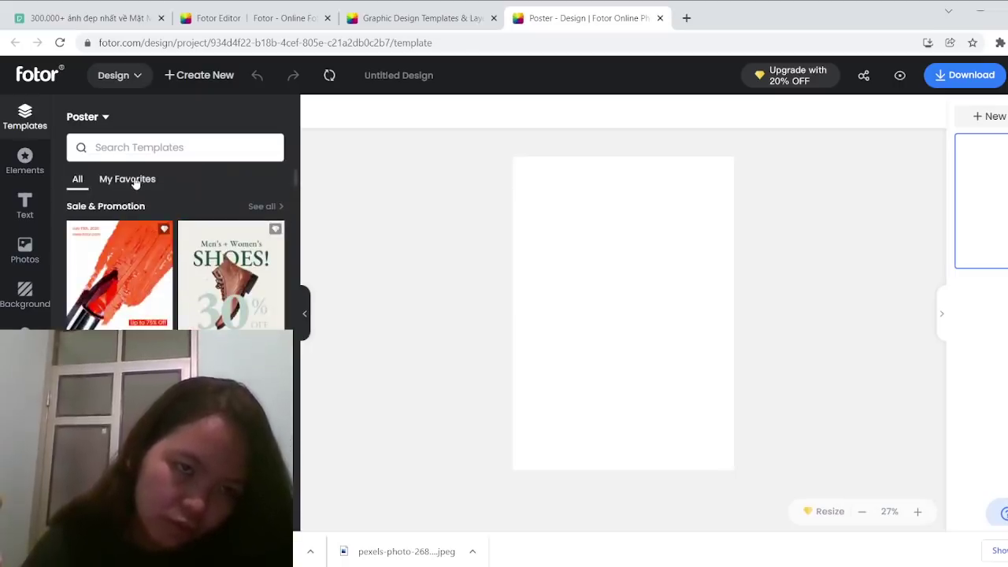
pyautogui.scroll(-10, 236, 252)
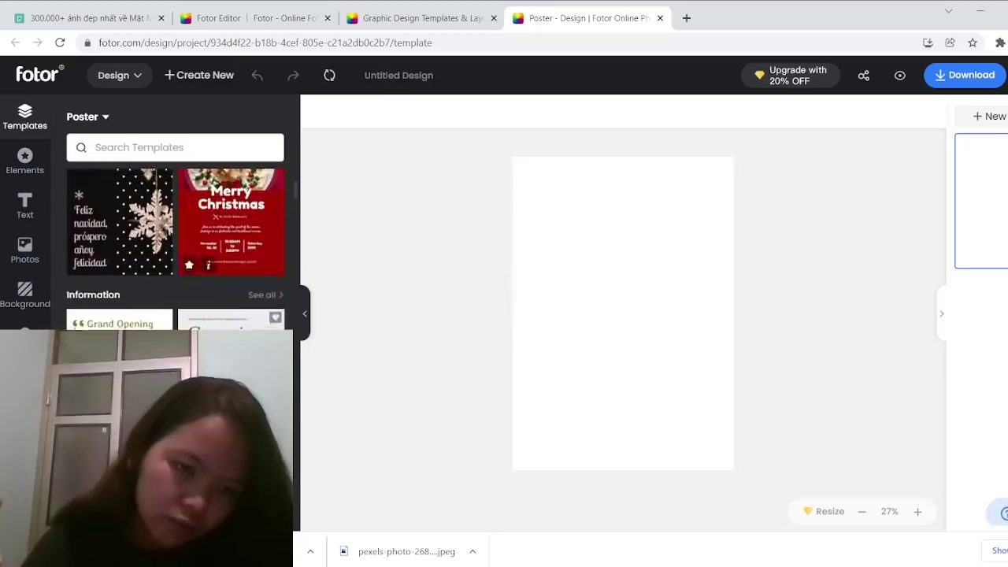
pyautogui.scroll(-5, 189, 315)
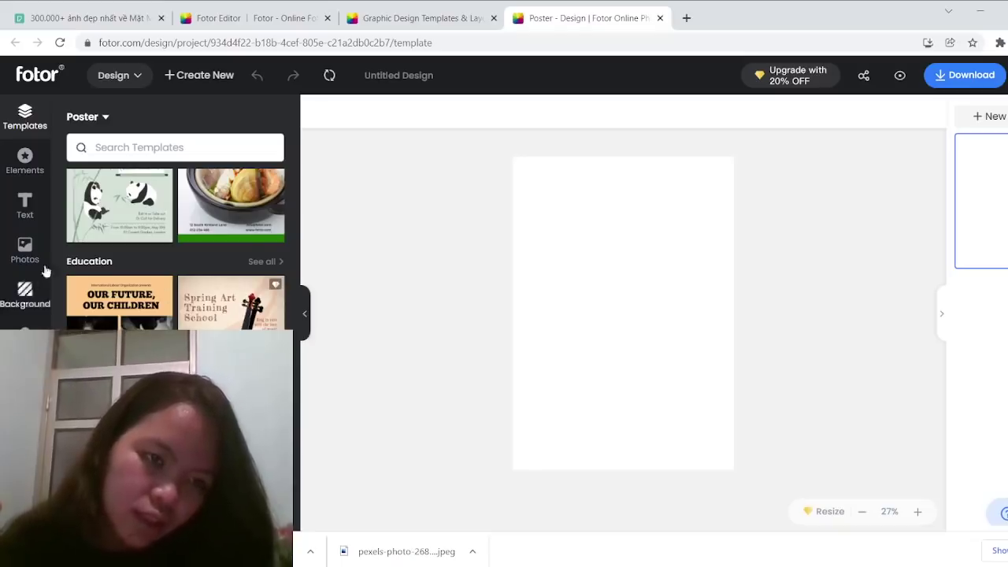
pyautogui.scroll(-3, 175, 249)
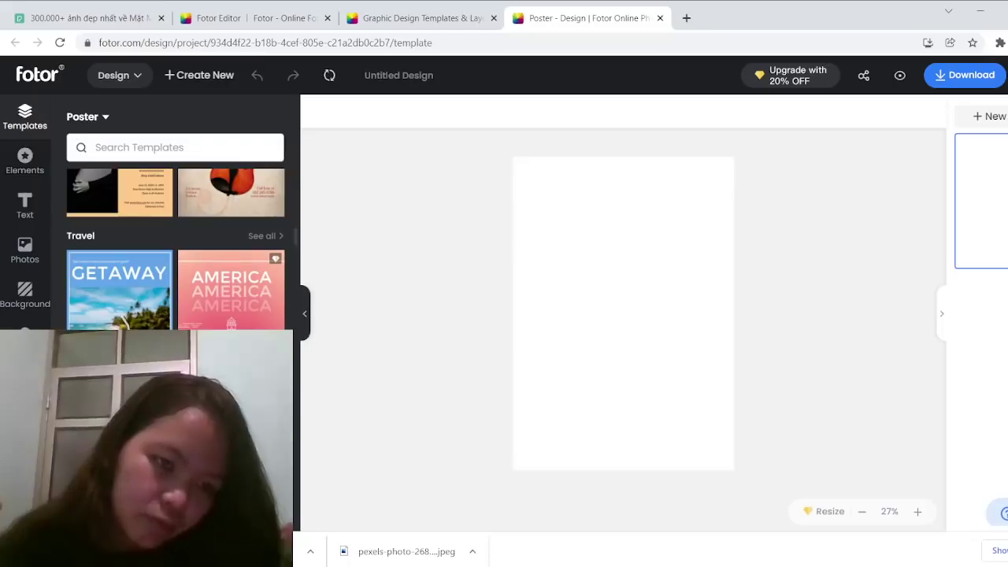
pyautogui.click(266, 235)
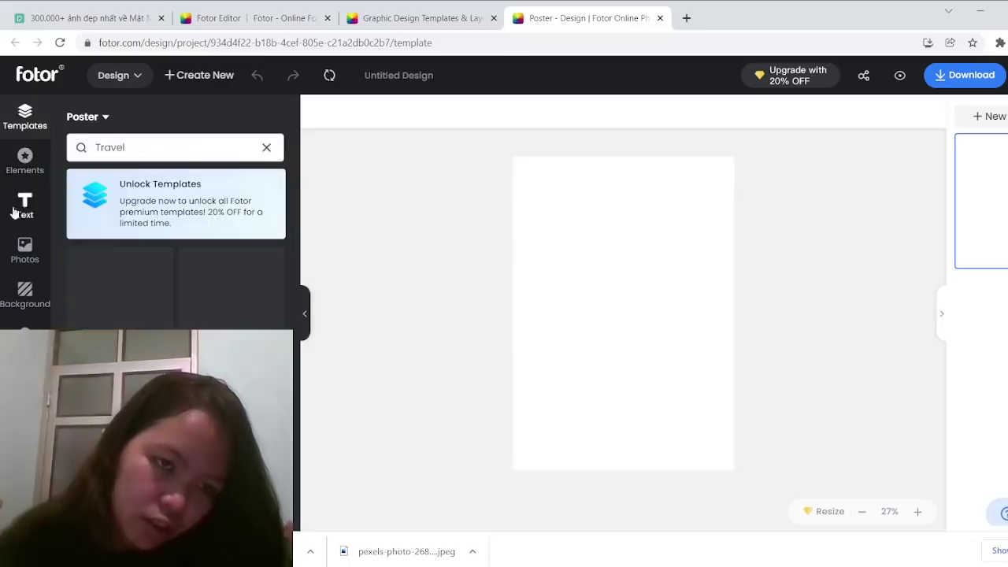
# - Browse the Travel poster templates, from the tour guide and Traveler designs to the Into the Free World boat and green Cruise posters
pyautogui.scroll(-3, 189, 252)
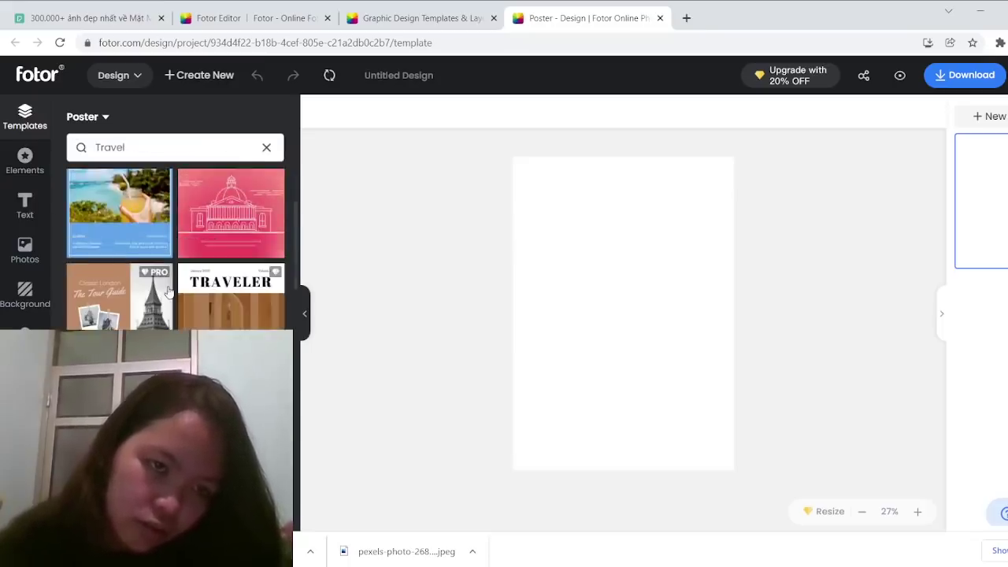
pyautogui.scroll(-1, 168, 291)
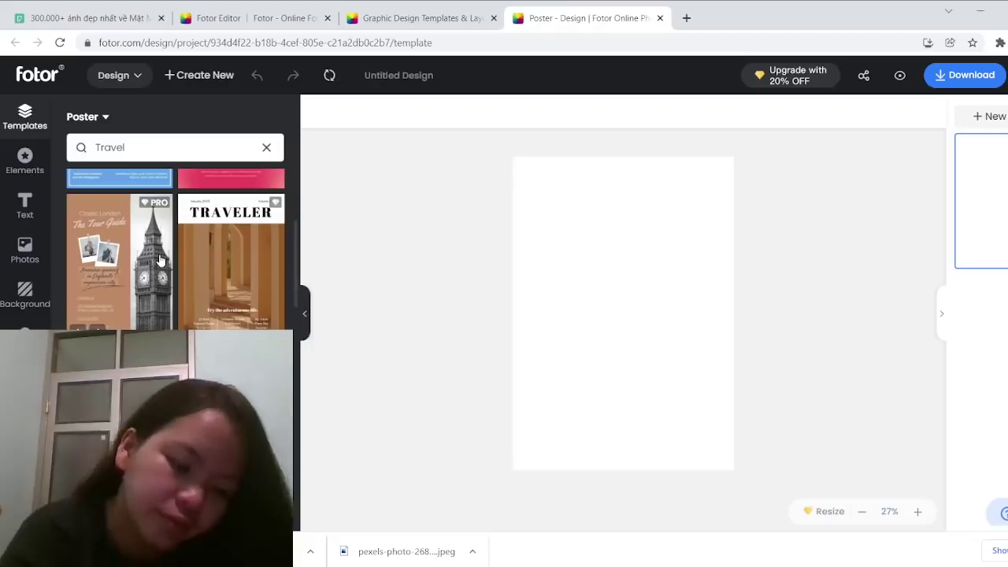
pyautogui.scroll(-3, 174, 317)
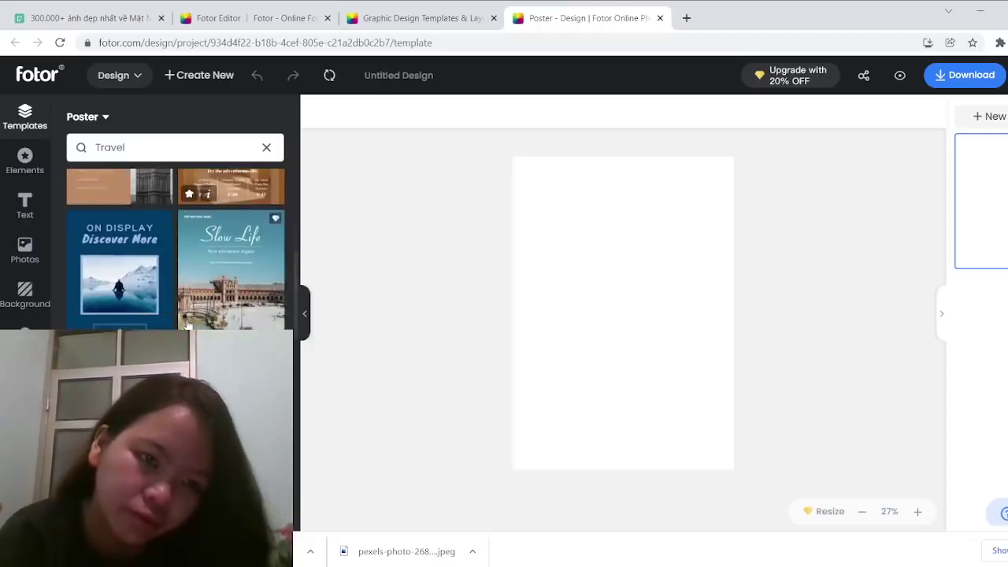
pyautogui.scroll(-3, 181, 317)
pyautogui.scroll(-5, 181, 315)
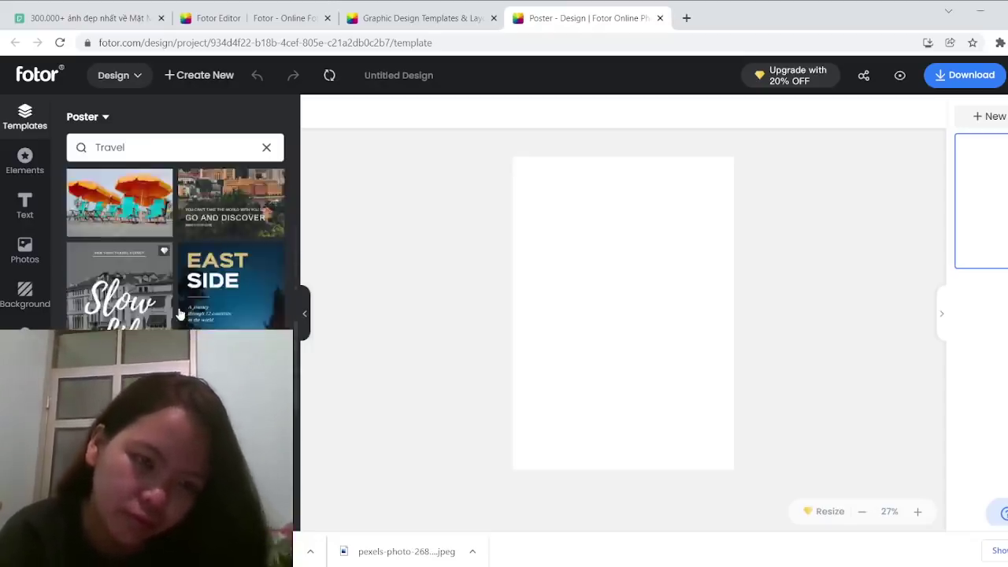
pyautogui.scroll(-3, 180, 314)
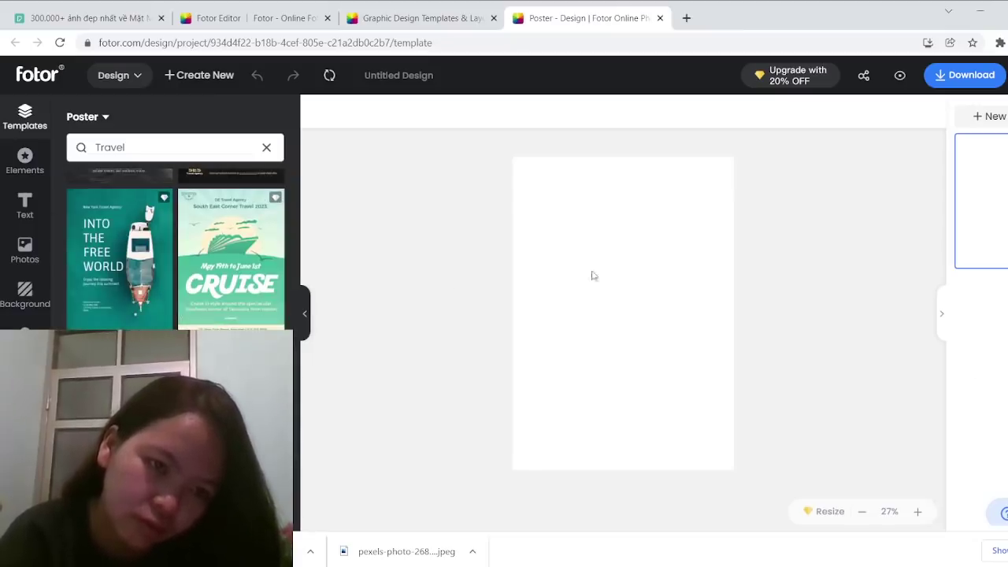
pyautogui.scroll(-1, 203, 307)
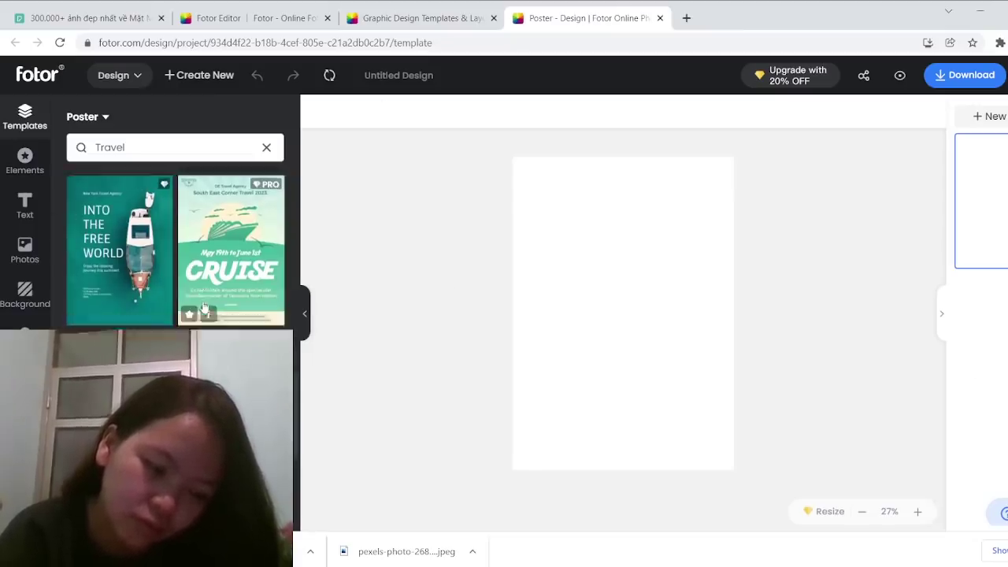
# - Examine the country-themed travel posters such as Italy and Japan, continuing to the Walnut Beach and Travel the World designs
pyautogui.scroll(-2, 202, 307)
pyautogui.scroll(-1, 203, 307)
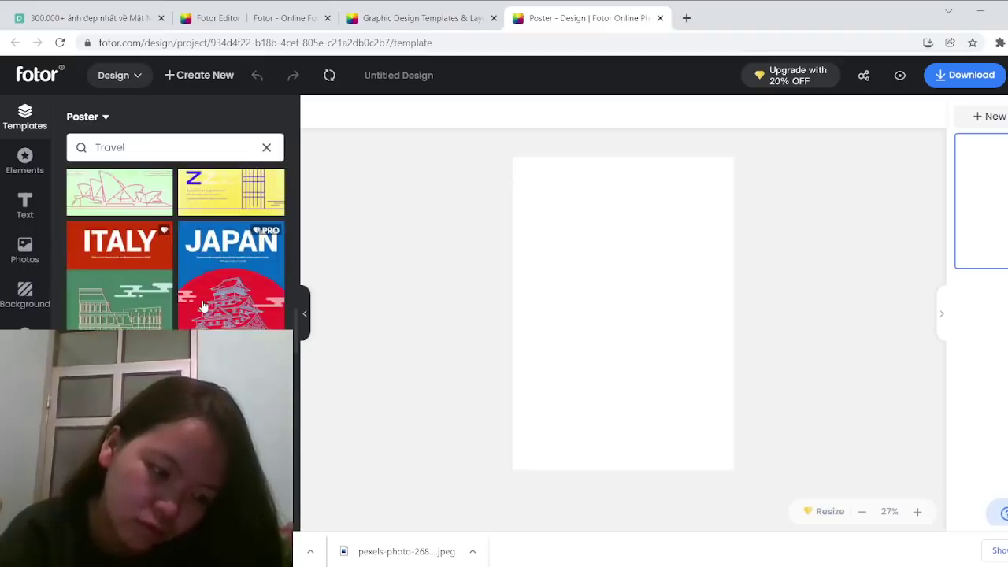
pyautogui.scroll(-1, 202, 308)
pyautogui.scroll(-1, 202, 308)
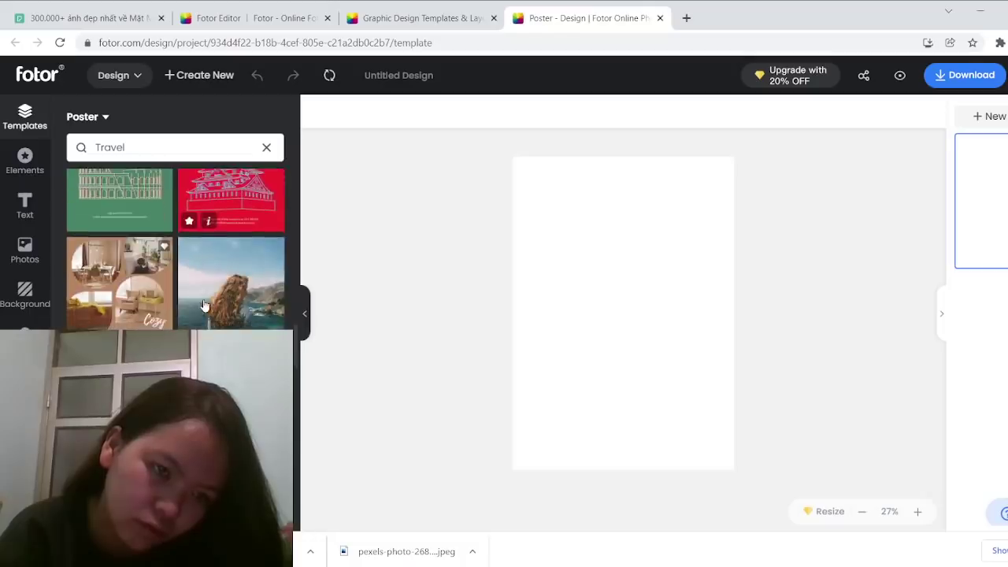
pyautogui.scroll(-2, 202, 305)
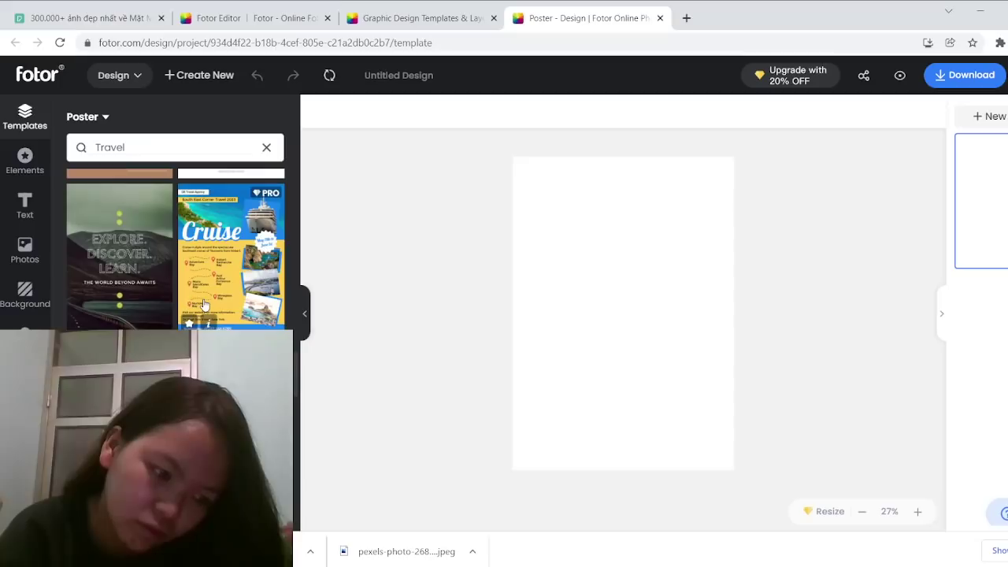
pyautogui.scroll(-1, 204, 305)
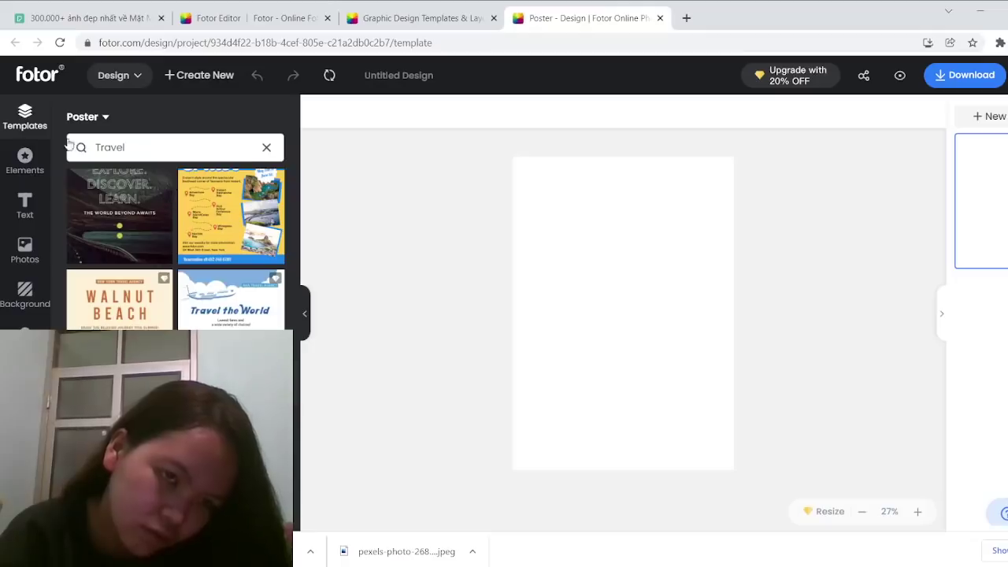
pyautogui.scroll(-1, 223, 296)
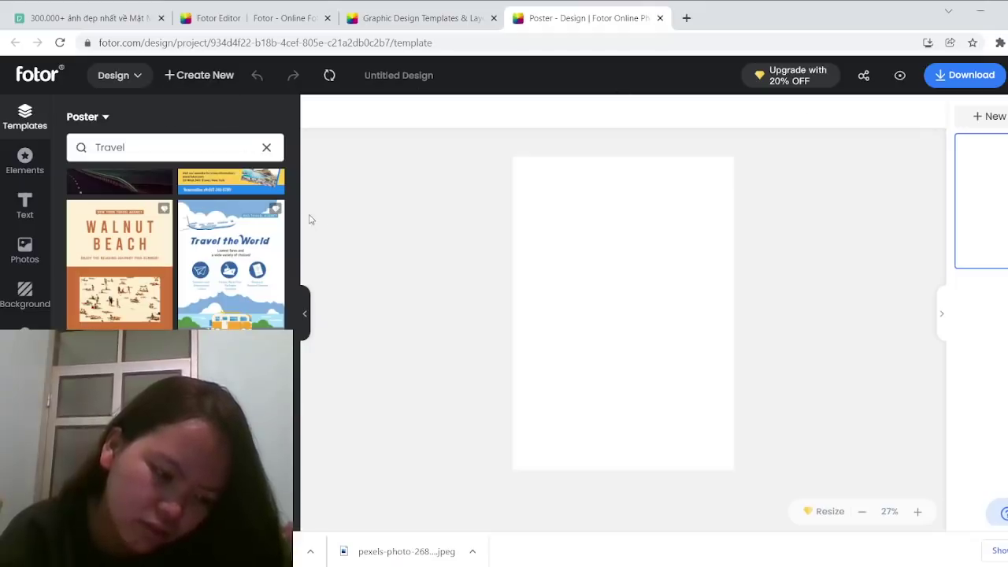
pyautogui.scroll(-2, 310, 219)
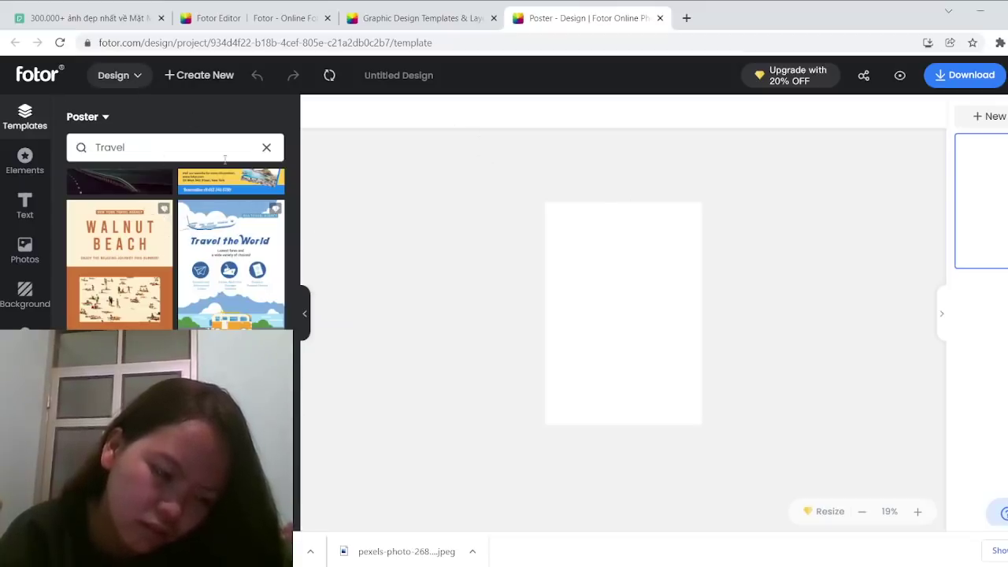
# - Compare the balloon Free World, Bonjour Paris, Paragliding and Travel Journey 2023 poster designs
pyautogui.scroll(-5, 170, 268)
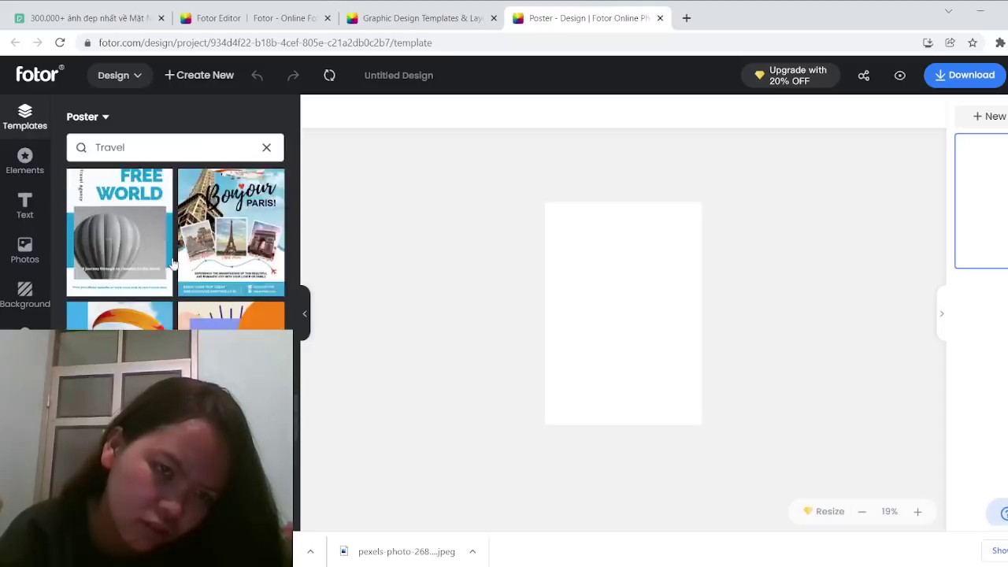
pyautogui.scroll(1, 170, 246)
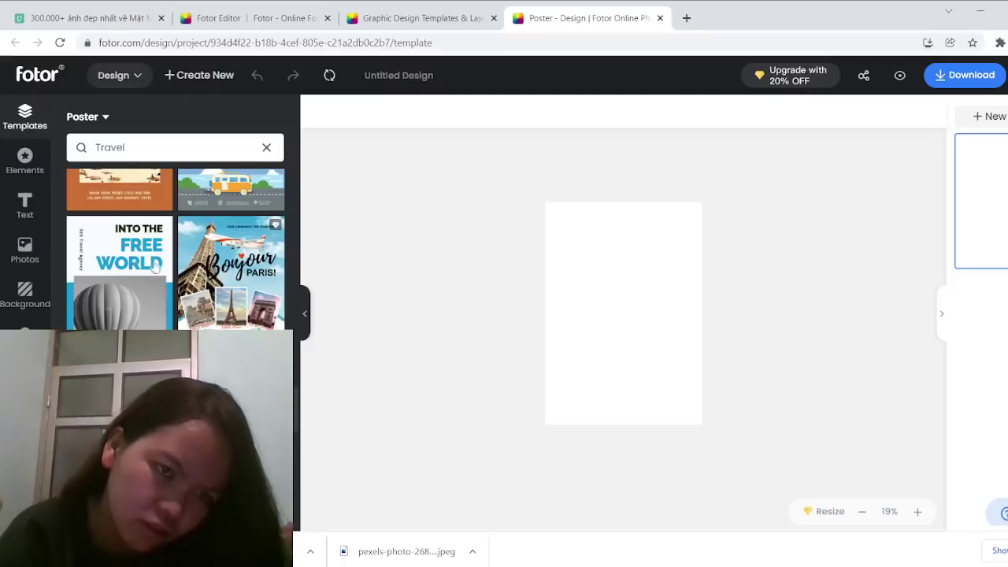
pyautogui.scroll(-1, 194, 256)
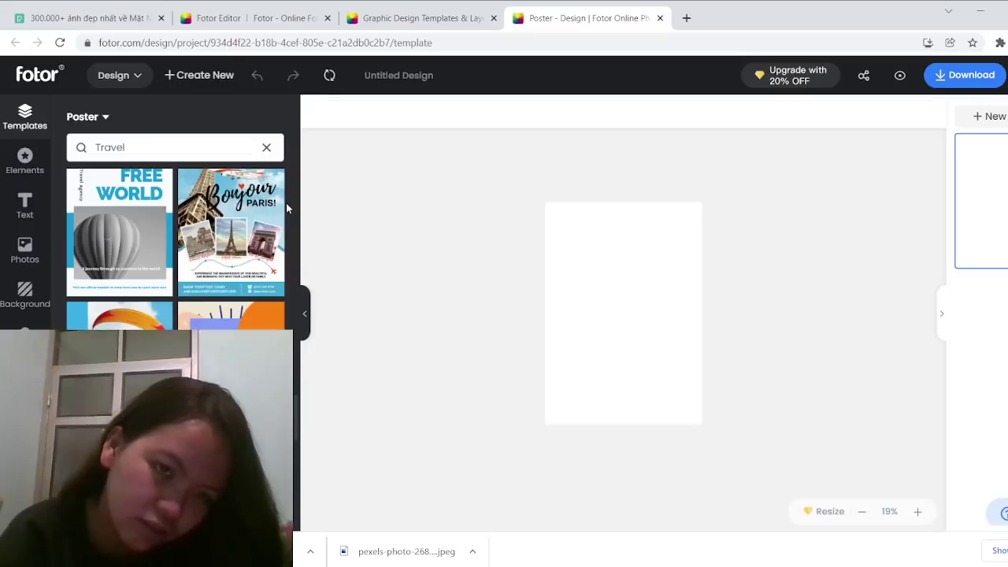
pyautogui.scroll(-2, 169, 249)
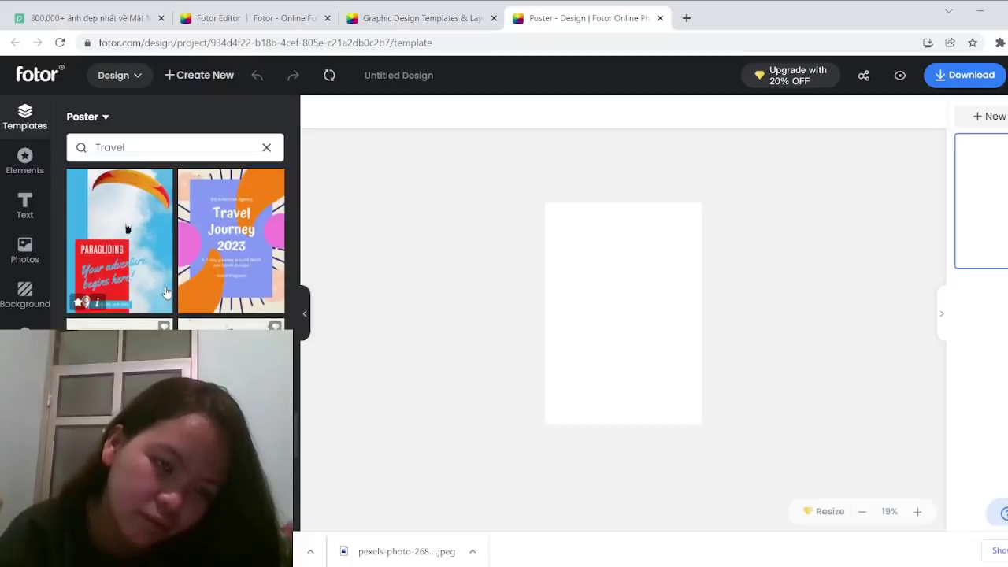
pyautogui.scroll(1, 167, 293)
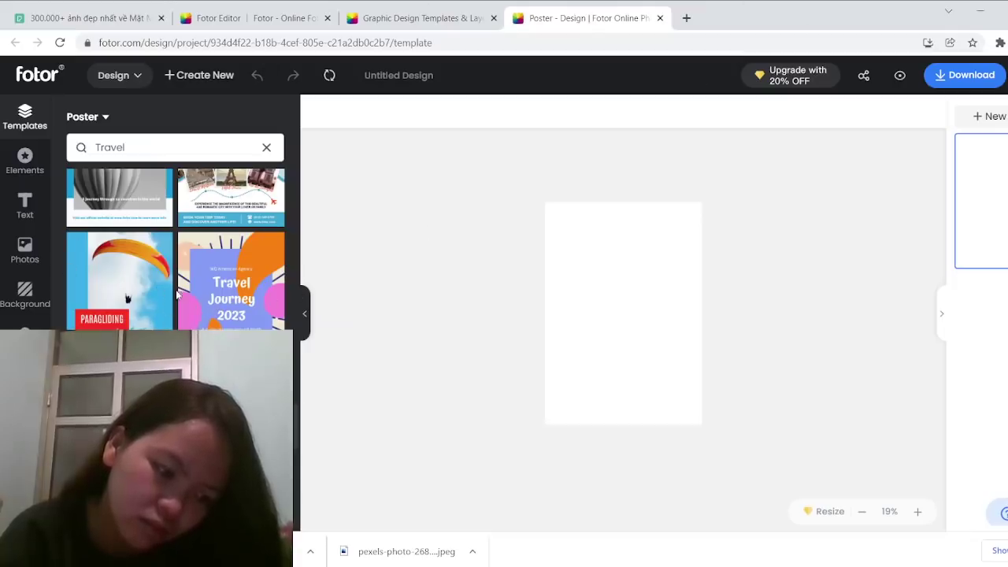
pyautogui.scroll(-1, 173, 311)
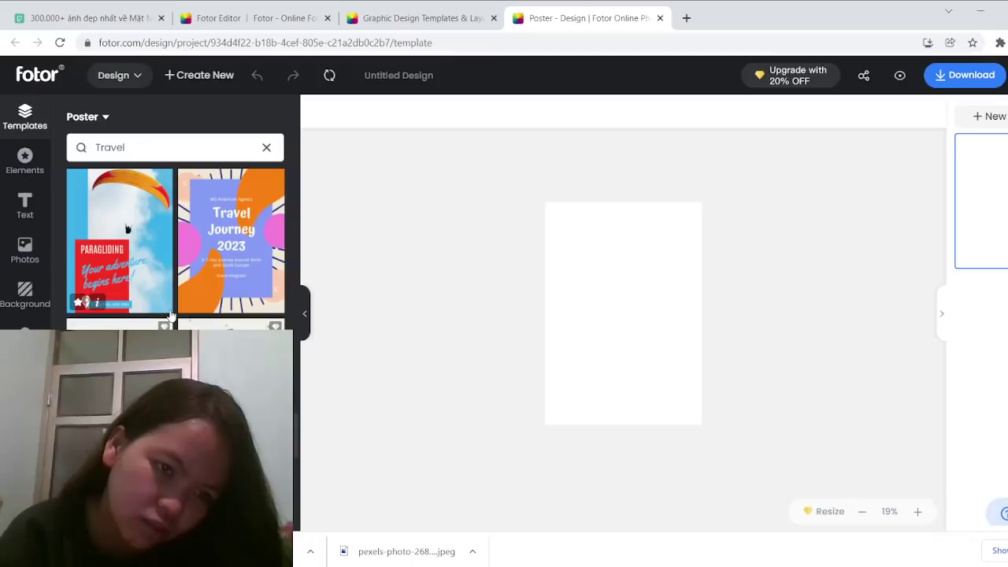
pyautogui.scroll(-2, 158, 315)
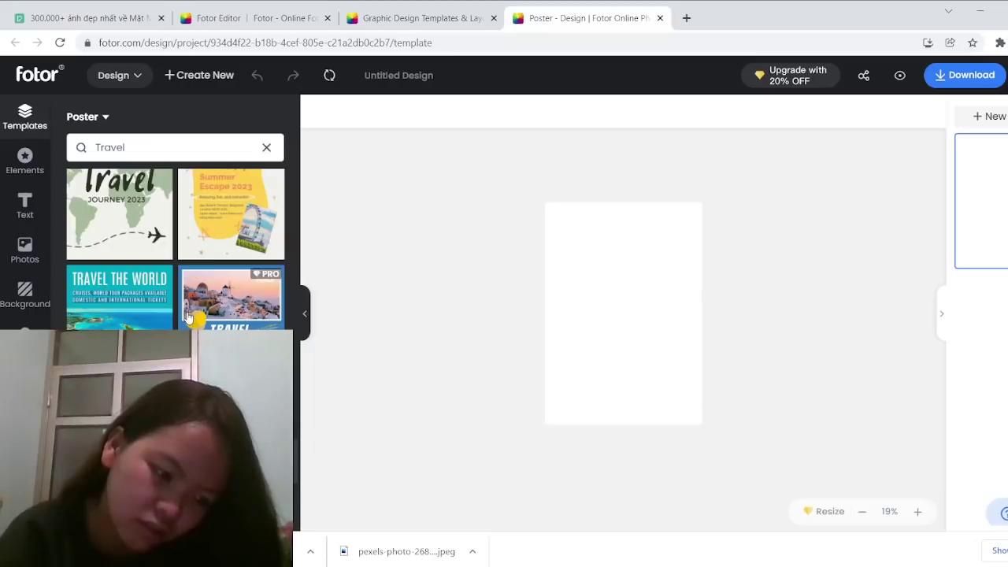
# - Look through the Travel posters from the Paris stamp and Getaway designs to Open Water Dive and the hiking photo poster
pyautogui.scroll(-5, 189, 317)
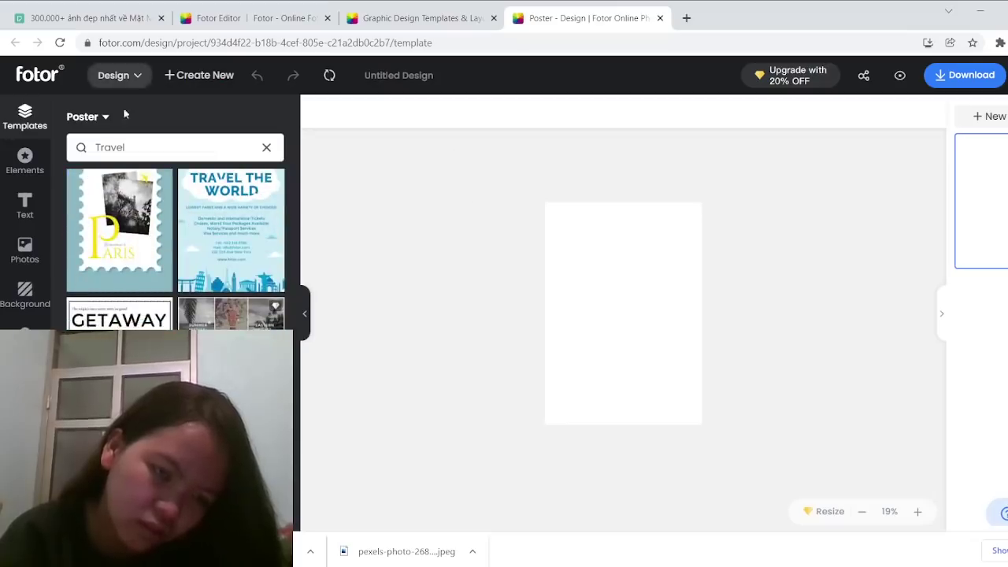
pyautogui.scroll(-1, 174, 233)
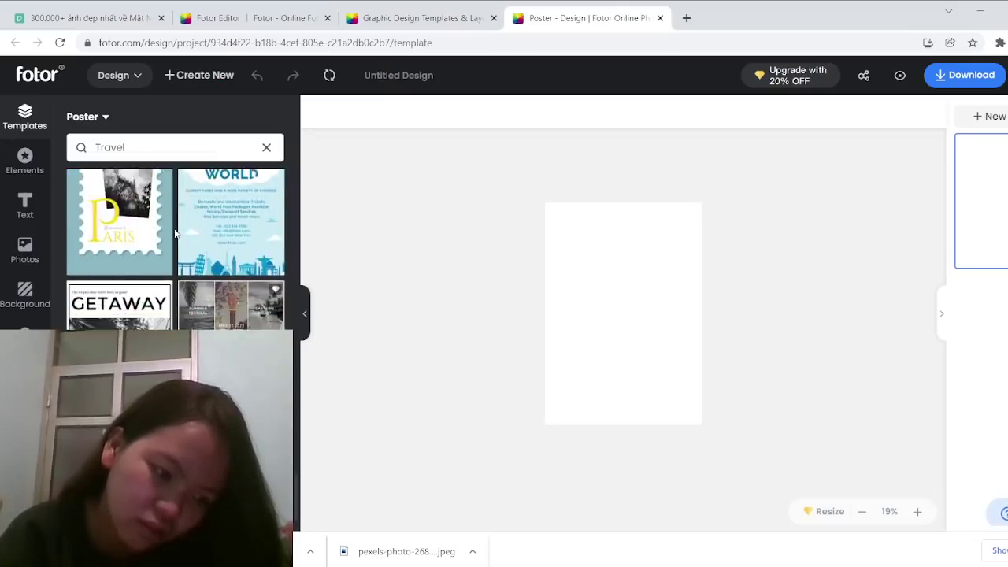
pyautogui.scroll(-1, 175, 234)
pyautogui.scroll(-4, 173, 236)
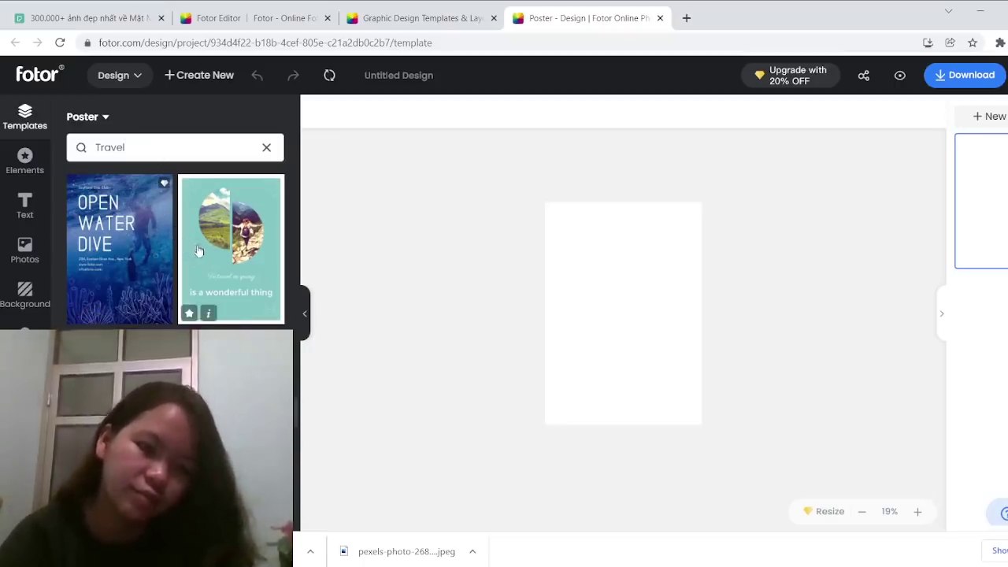
pyautogui.scroll(-1, 183, 246)
pyautogui.scroll(2, 198, 251)
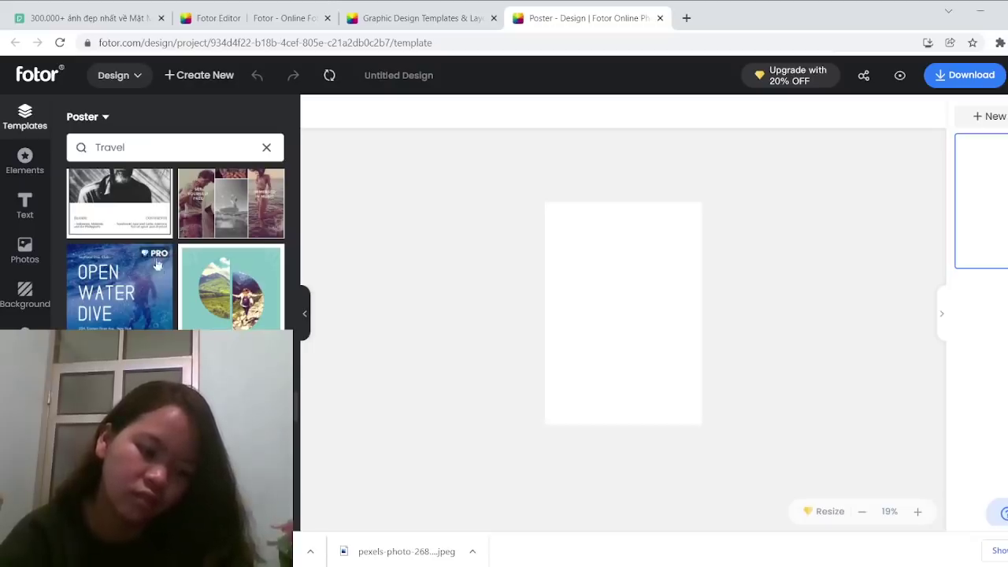
# - Review the hotel, camping and photography class posters in the Travel results, down to the homestay and globe designs
pyautogui.scroll(-8, 216, 270)
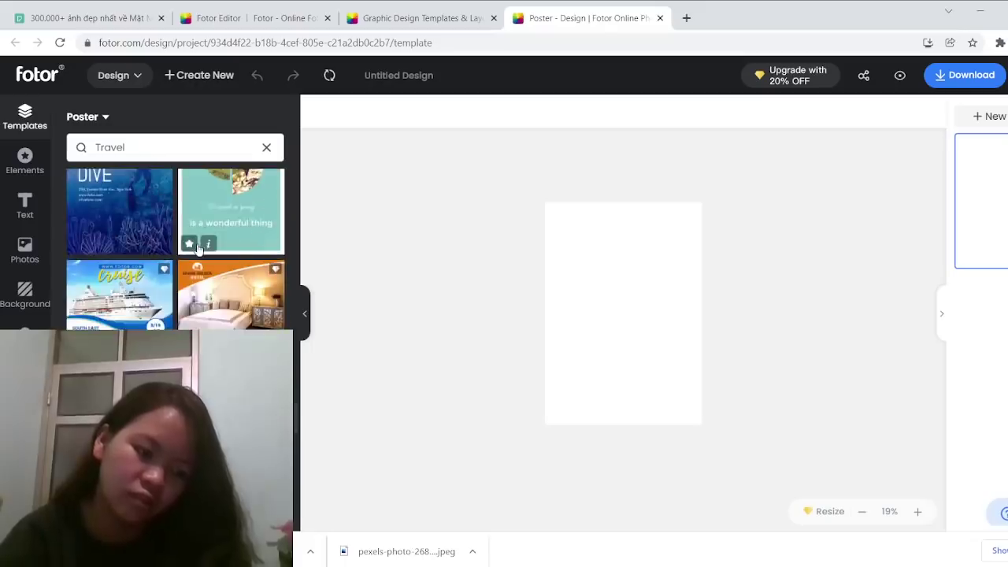
pyautogui.scroll(-2, 198, 251)
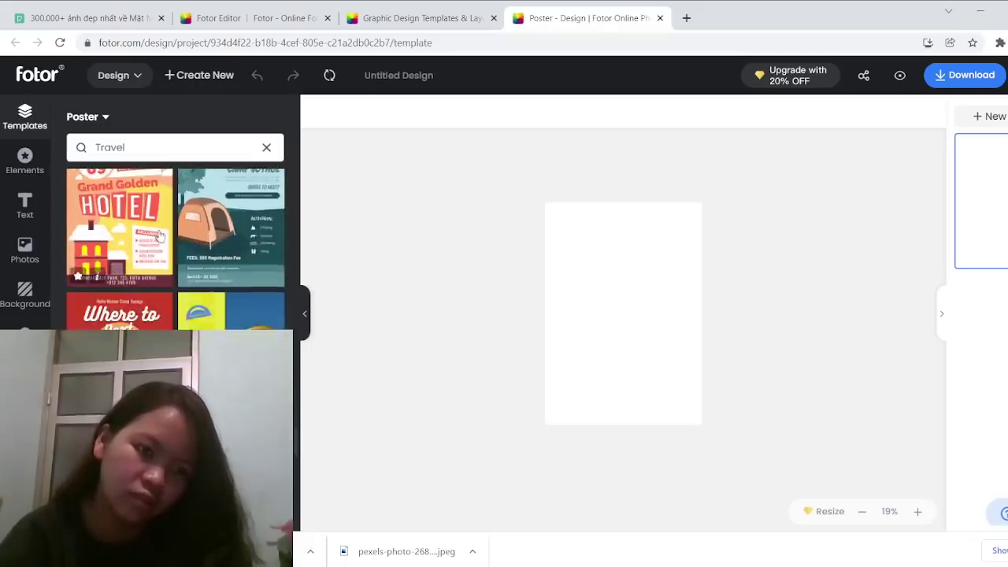
pyautogui.scroll(2, 168, 246)
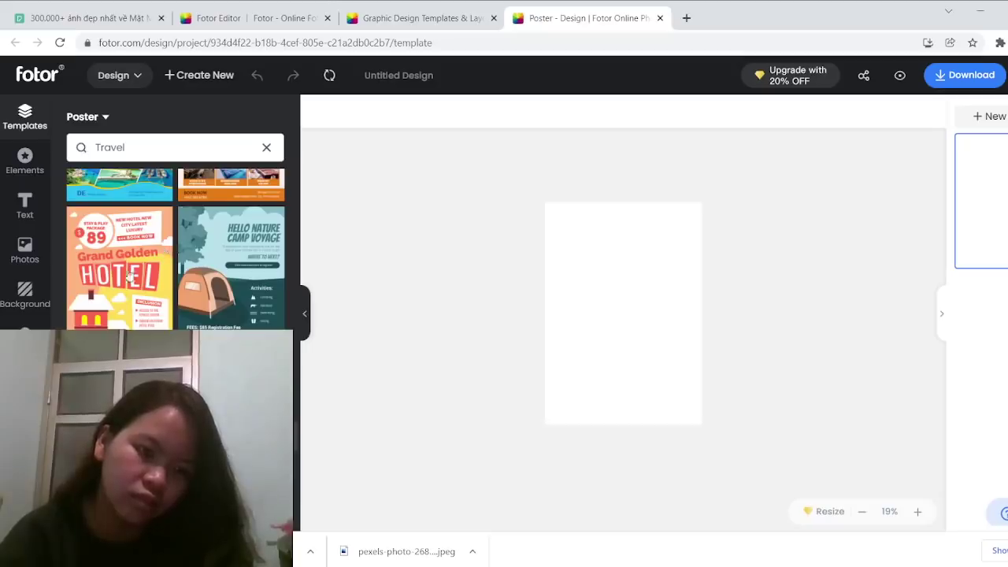
pyautogui.scroll(-5, 185, 297)
pyautogui.scroll(-8, 183, 298)
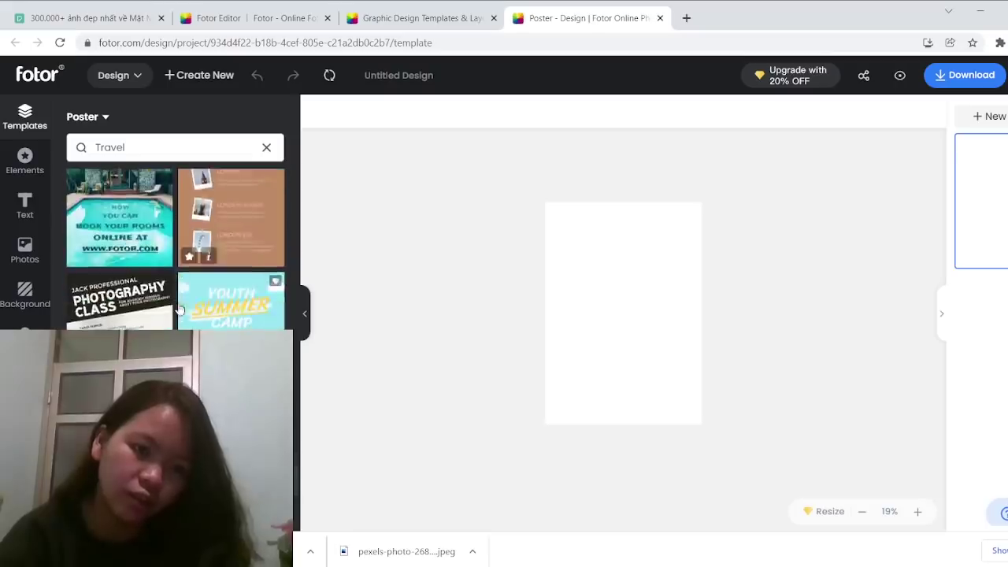
pyautogui.scroll(-2, 178, 299)
pyautogui.scroll(4, 180, 303)
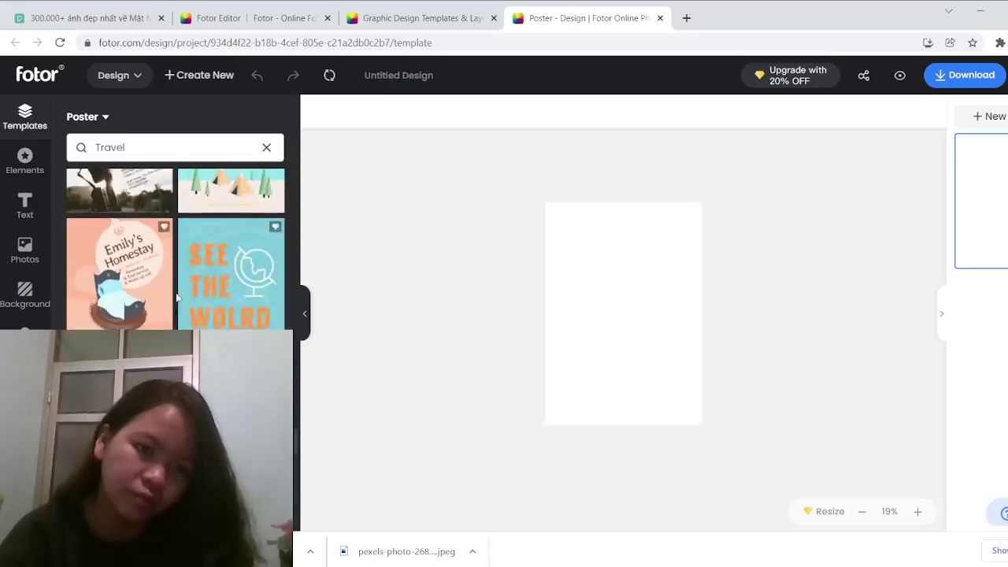
# - Look through the Travel posters from the homestay and globe designs past NY and Go and Discover to the Japanese campaign posters
pyautogui.scroll(-1, 180, 304)
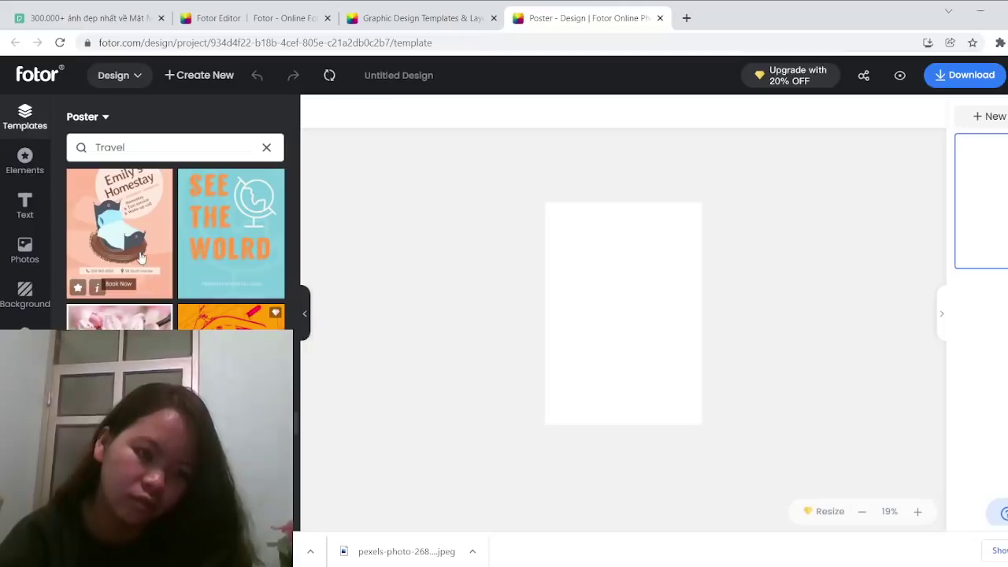
pyautogui.scroll(-2, 169, 284)
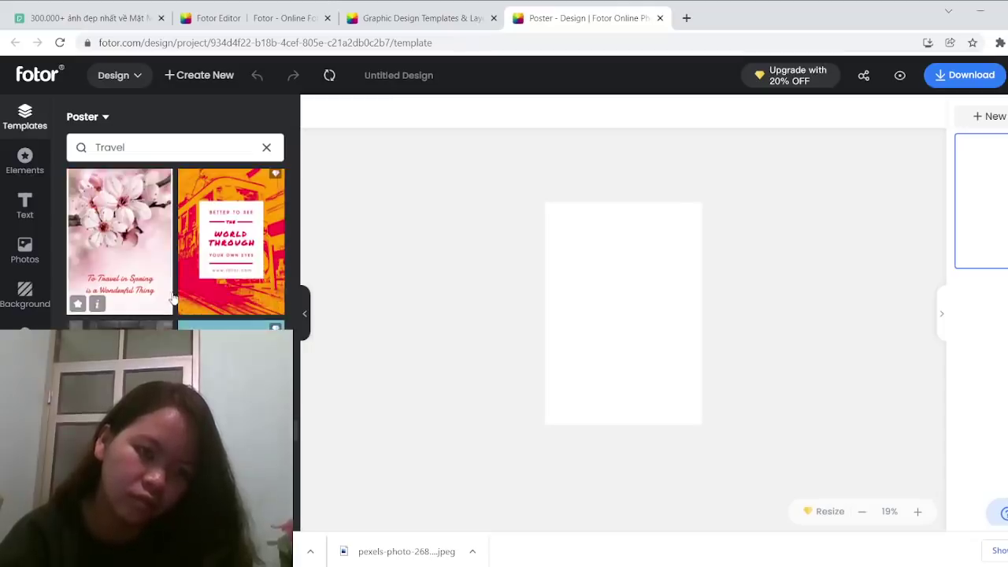
pyautogui.scroll(1, 172, 298)
pyautogui.scroll(-3, 169, 298)
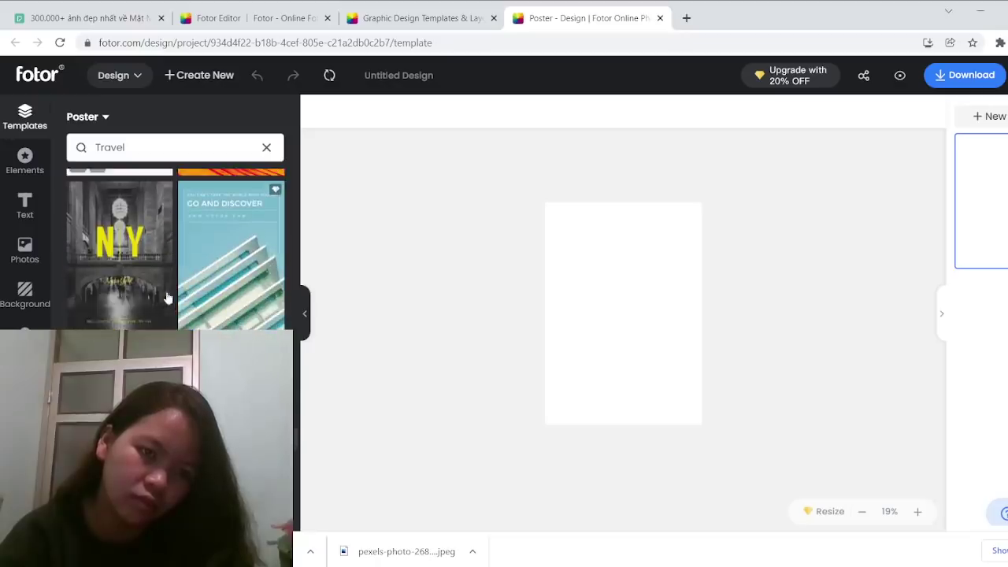
pyautogui.scroll(-1, 162, 286)
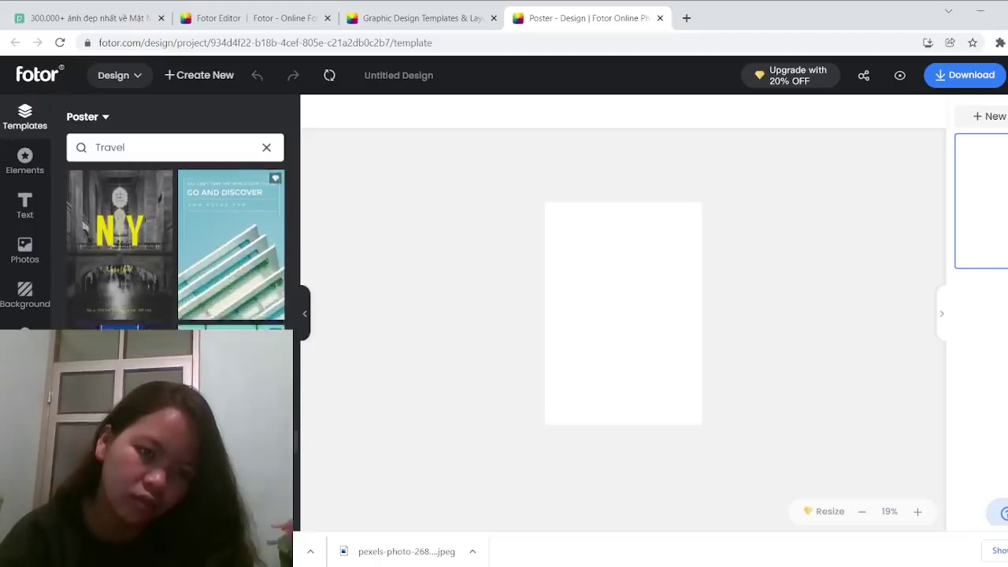
pyautogui.scroll(-1, 168, 284)
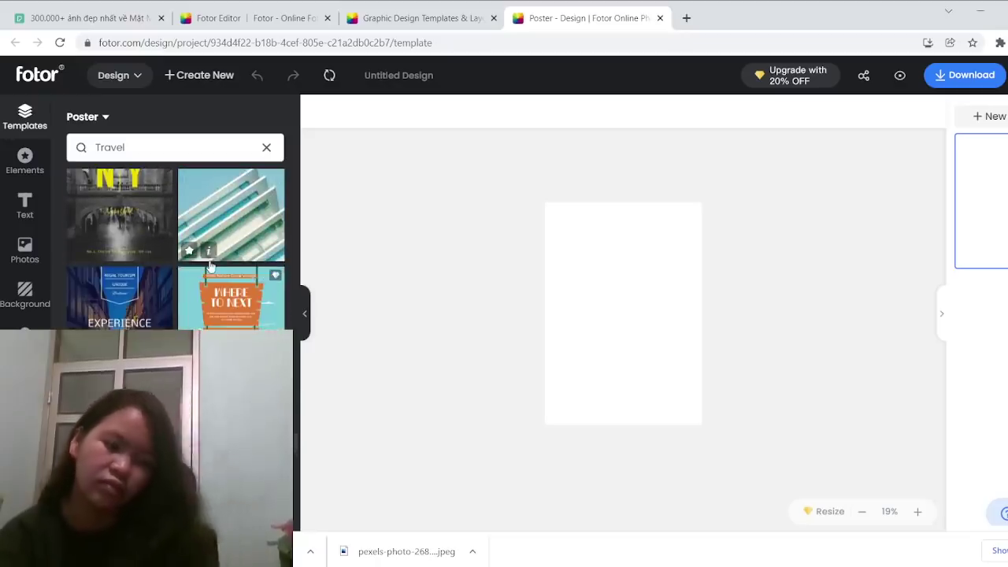
pyautogui.scroll(-2, 151, 281)
pyautogui.scroll(-2, 155, 277)
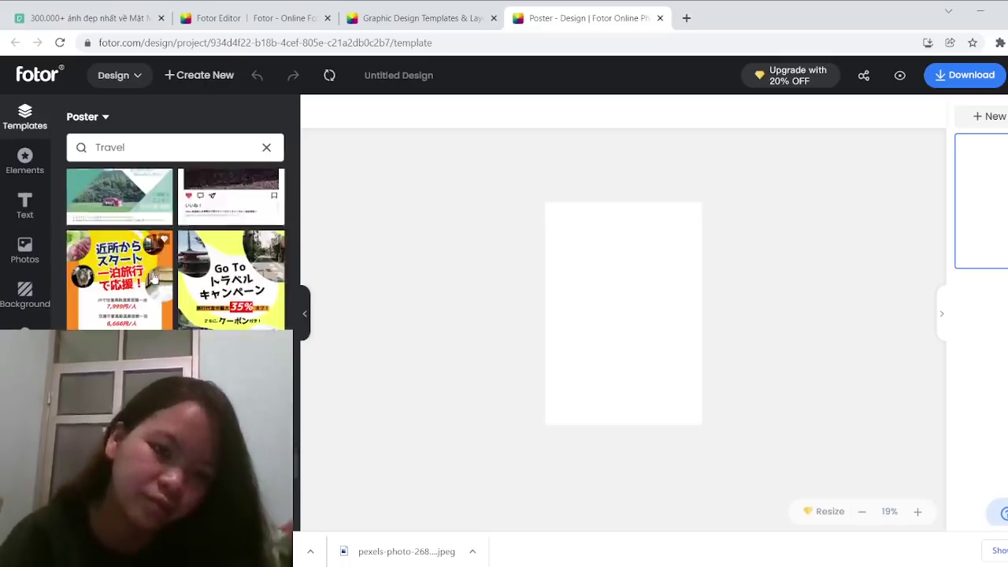
# - Review the ocean-themed posters in the Travel results, from Save Our Reefs and Save Our Seas down to Beach Volleyball Championship
pyautogui.scroll(-4, 155, 277)
pyautogui.scroll(-3, 154, 274)
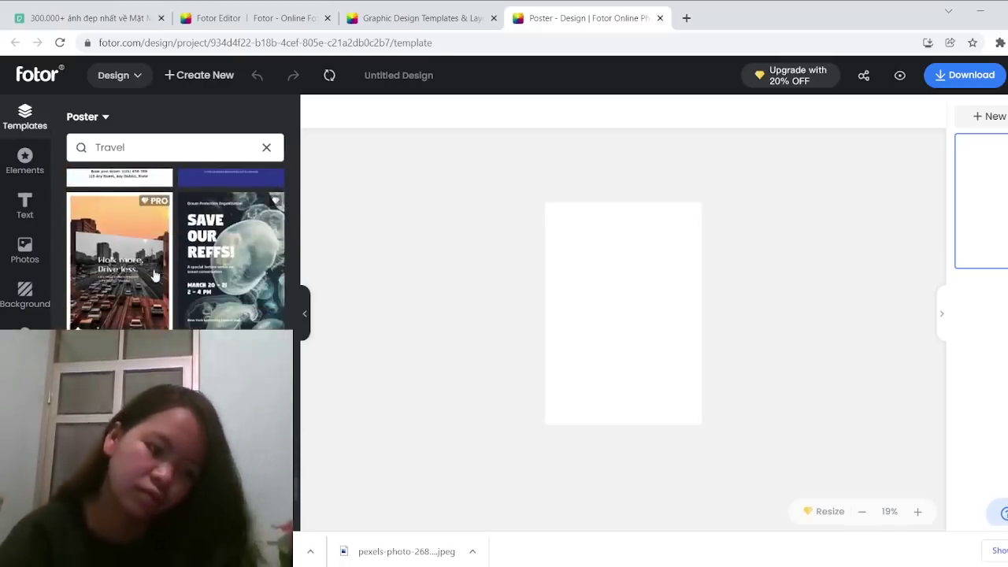
pyautogui.scroll(-4, 158, 268)
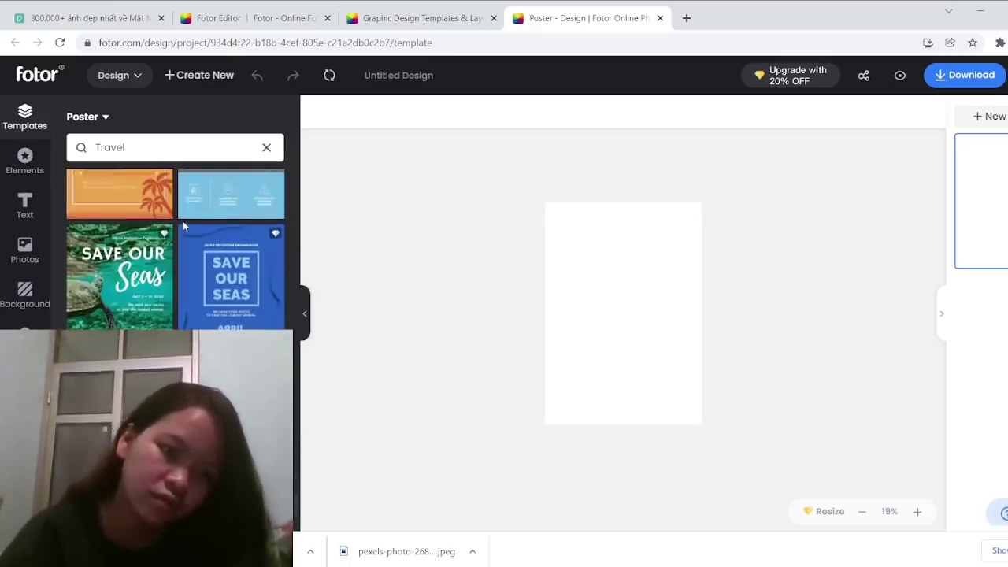
pyautogui.scroll(-5, 185, 237)
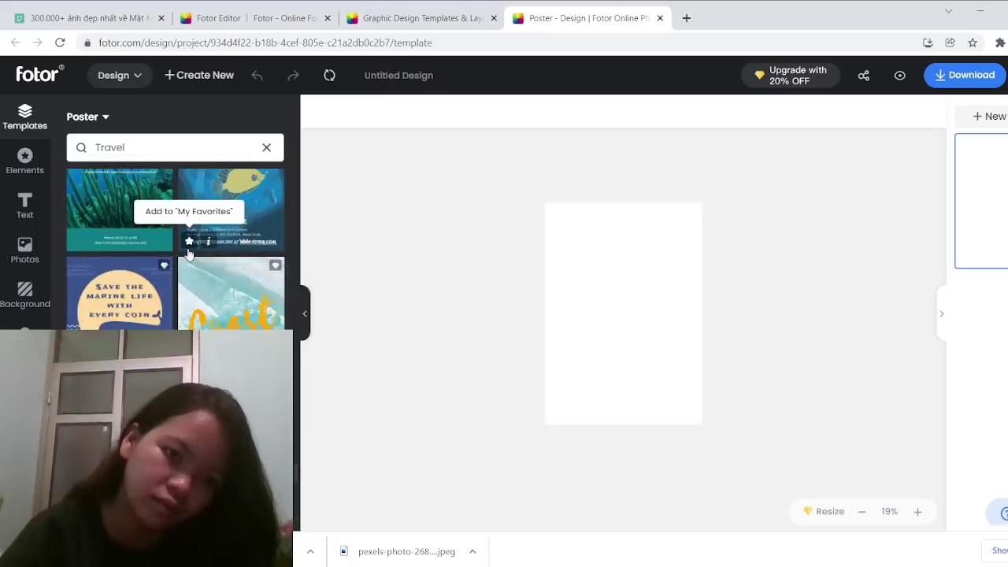
pyautogui.scroll(-4, 188, 252)
pyautogui.scroll(-2, 188, 254)
pyautogui.scroll(3, 188, 255)
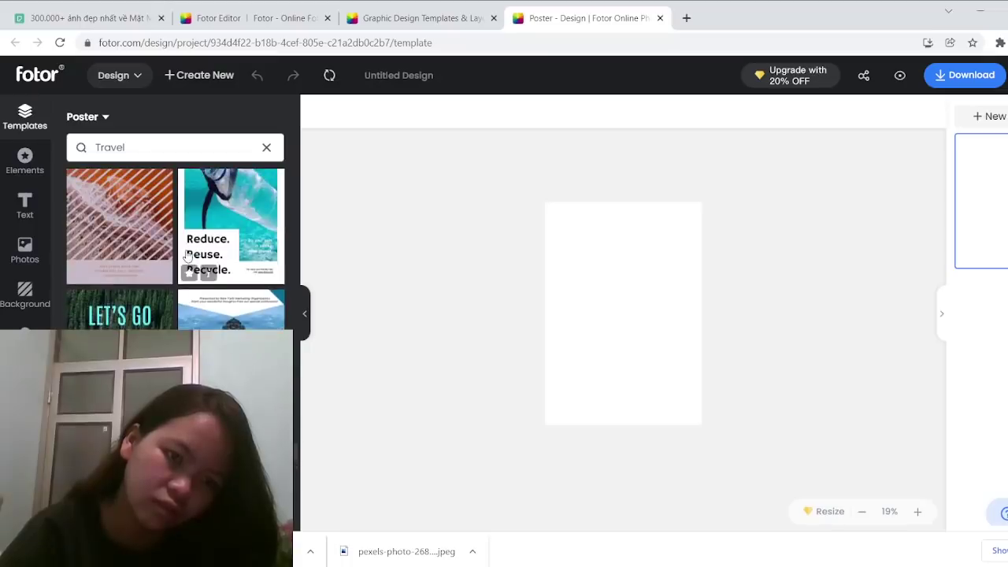
pyautogui.scroll(-4, 188, 256)
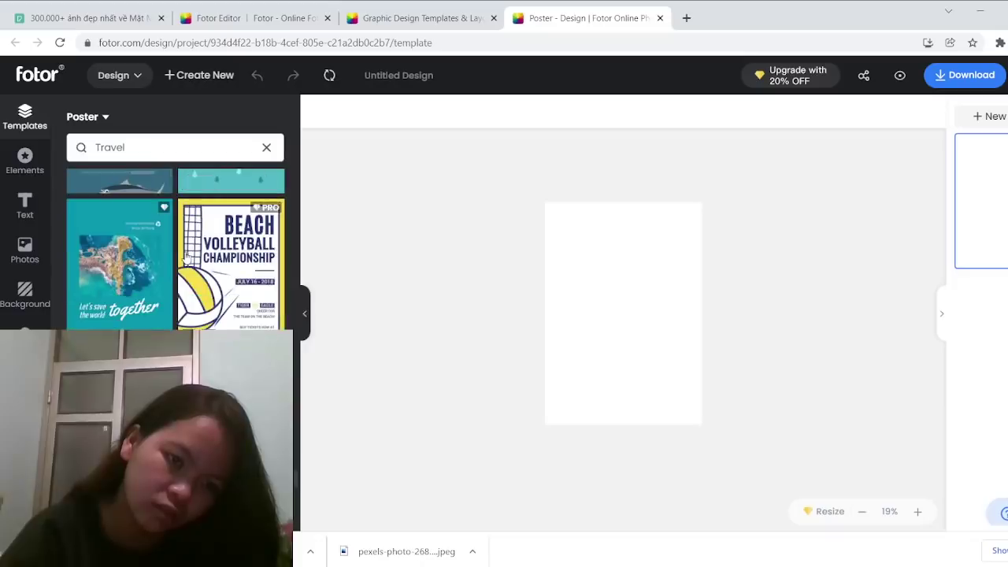
# - Go back through the Travel results to the Getaway and America posters at the beginning of the list
pyautogui.scroll(10, 185, 256)
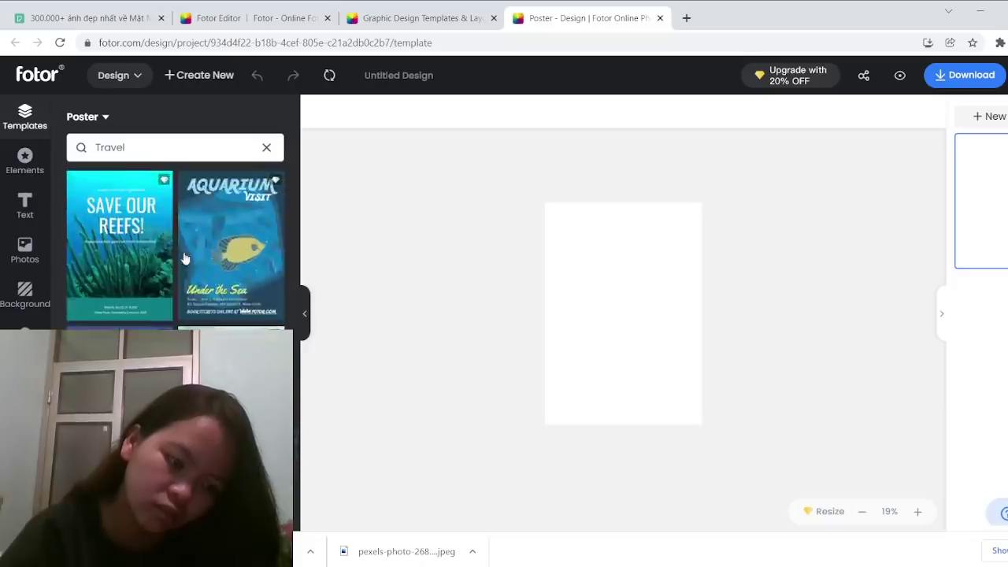
pyautogui.scroll(10, 185, 257)
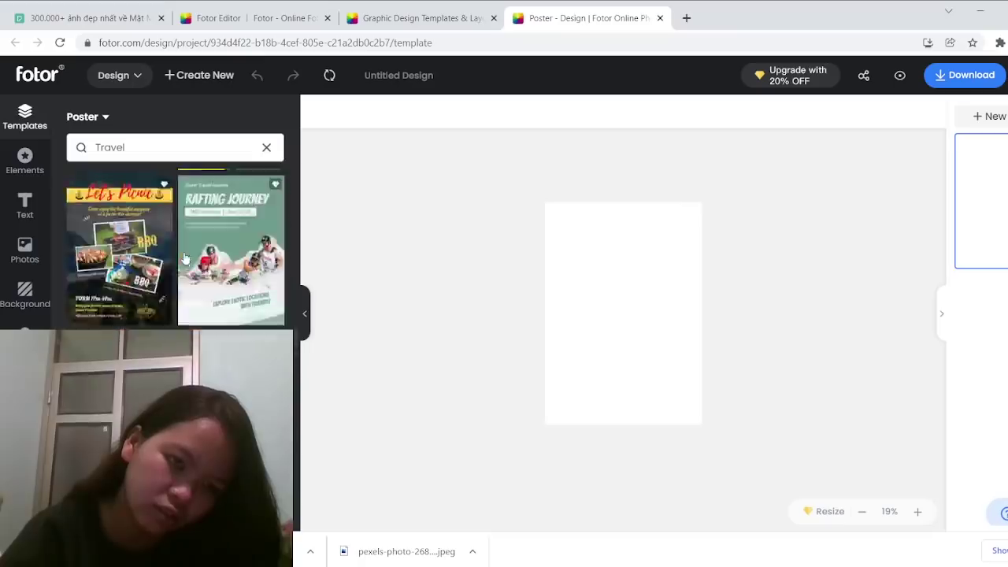
pyautogui.scroll(10, 185, 258)
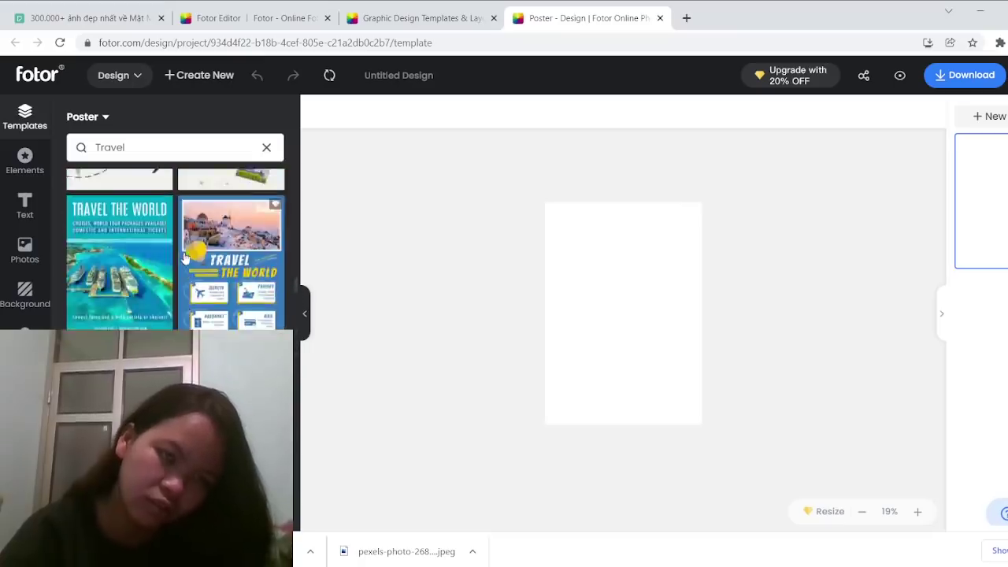
pyautogui.scroll(10, 183, 256)
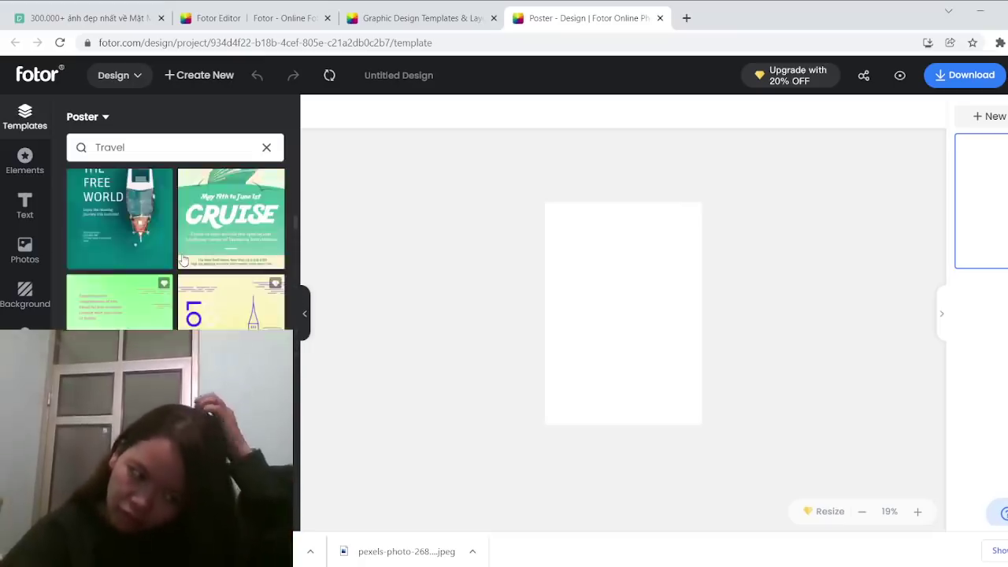
pyautogui.scroll(5, 182, 249)
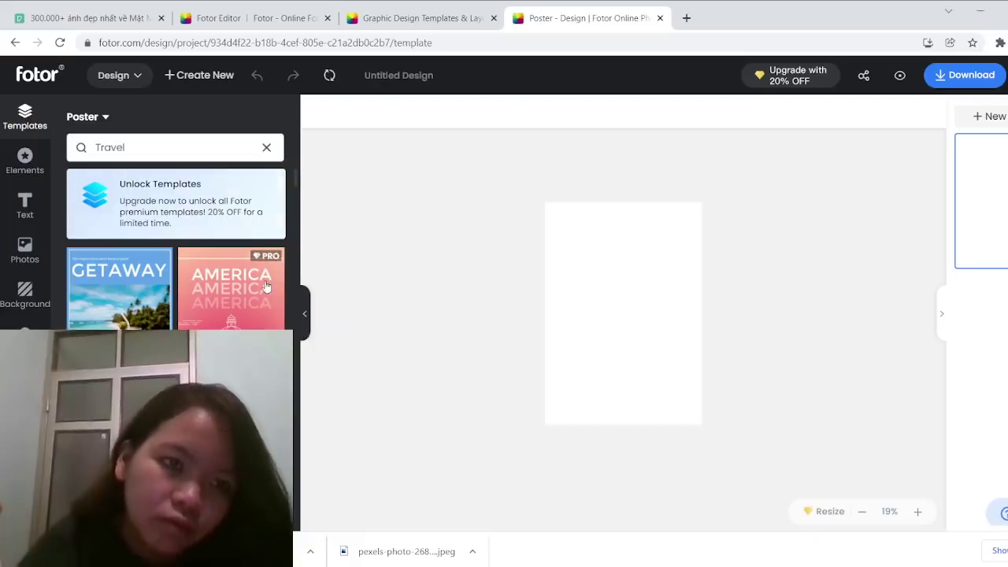
# - Clear the Travel template search and open the full Food collection of poster templates
pyautogui.click(99, 119)
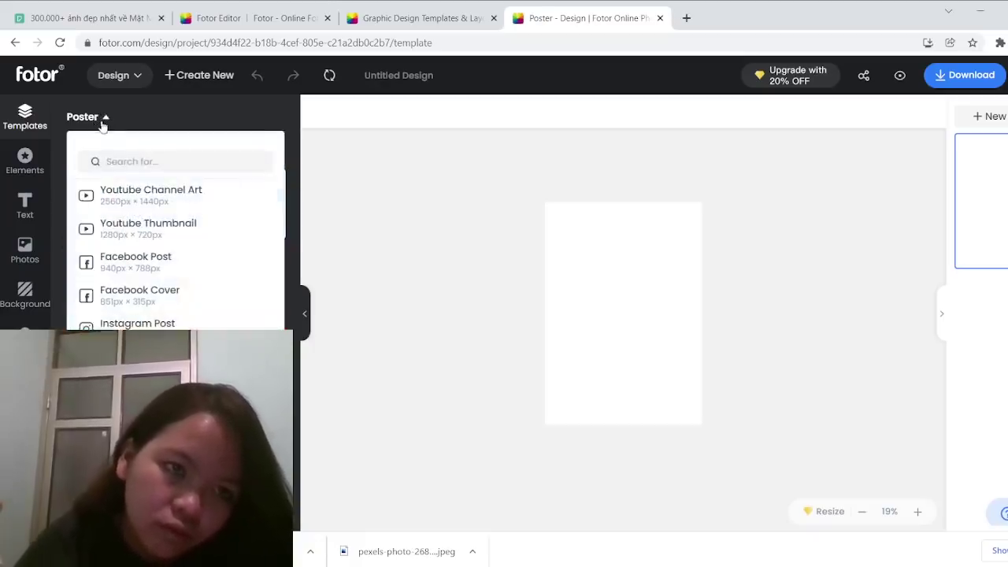
pyautogui.click(33, 116)
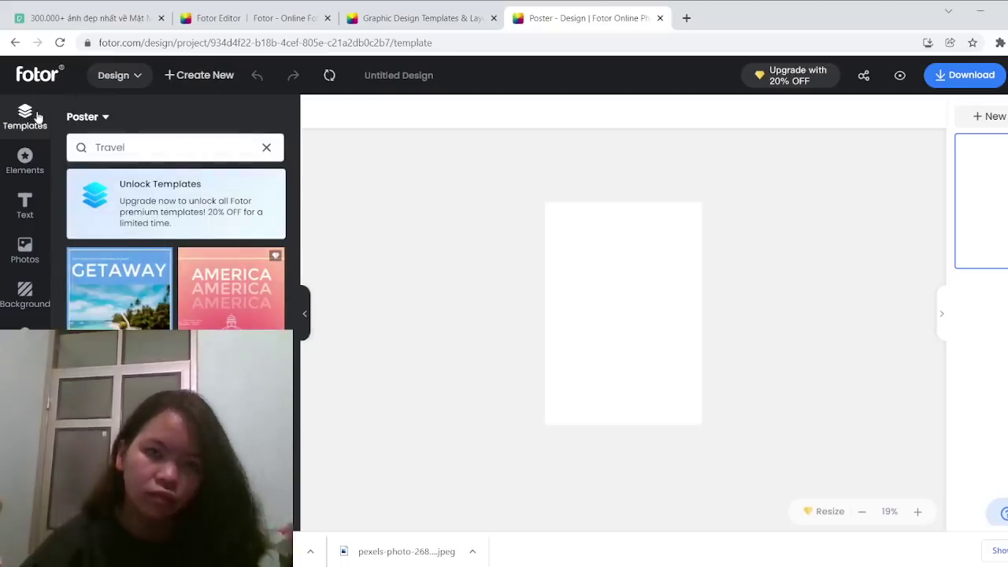
pyautogui.click(267, 147)
pyautogui.scroll(5, 213, 306)
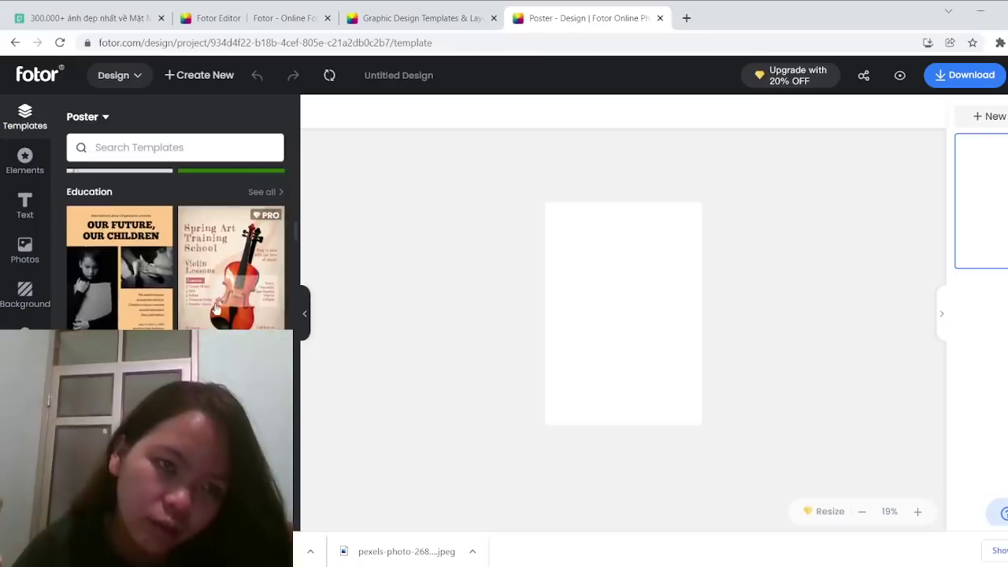
pyautogui.scroll(1, 217, 295)
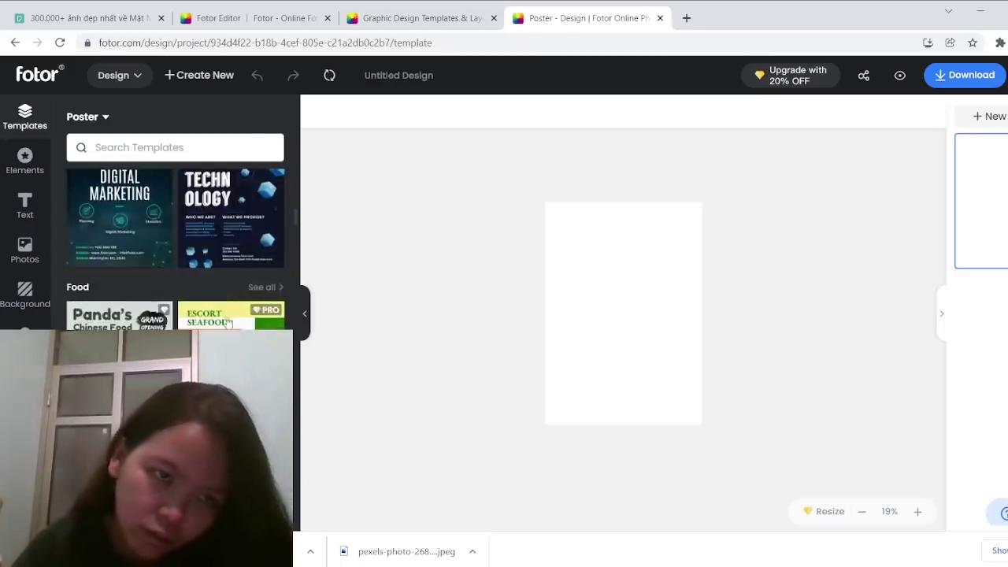
pyautogui.click(261, 288)
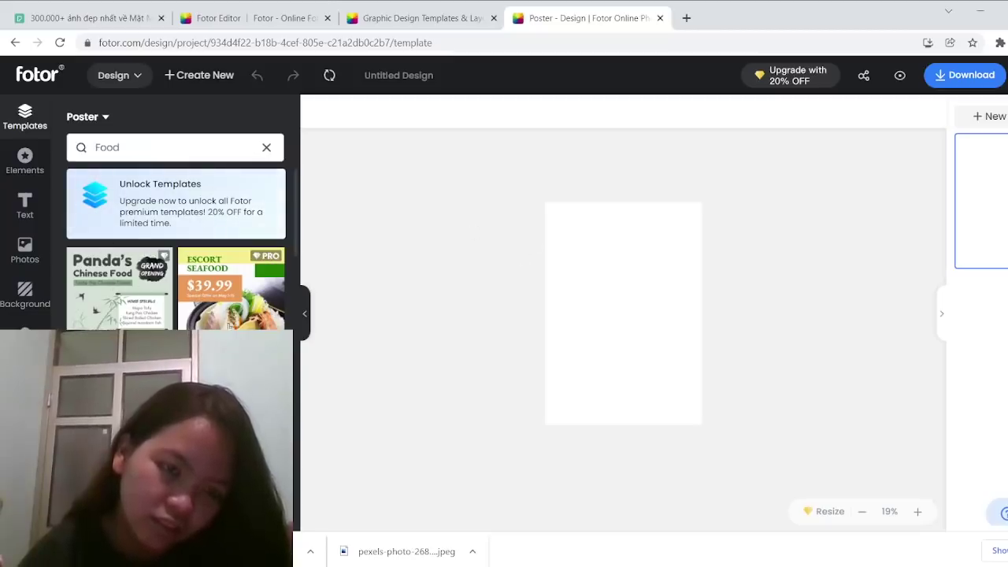
# - Examine the Food posters from Panda's Chinese Food and Escort Seafood to the Steak House Sale and Happy Hour designs
pyautogui.scroll(-3, 226, 326)
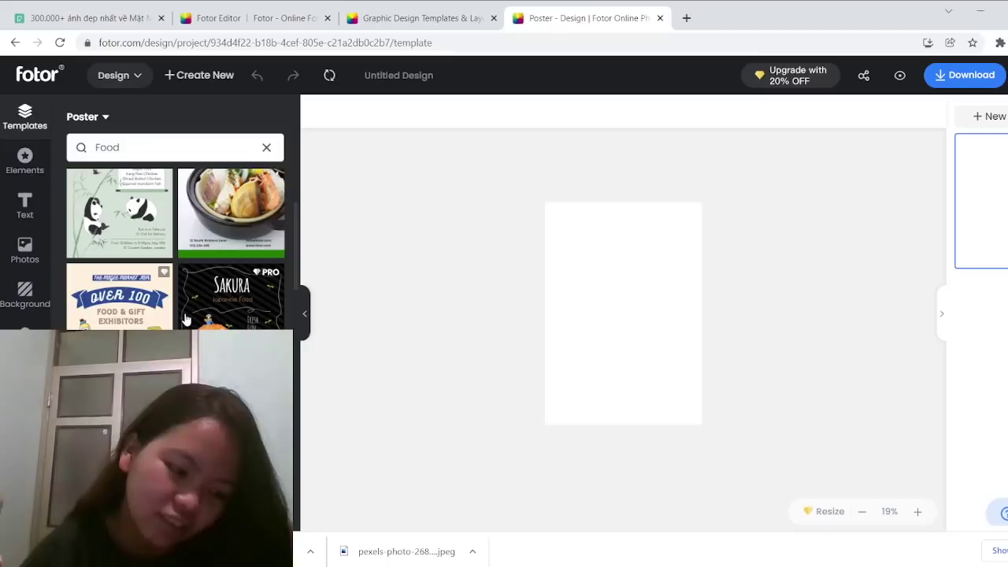
pyautogui.scroll(-1, 185, 318)
pyautogui.scroll(-1, 186, 318)
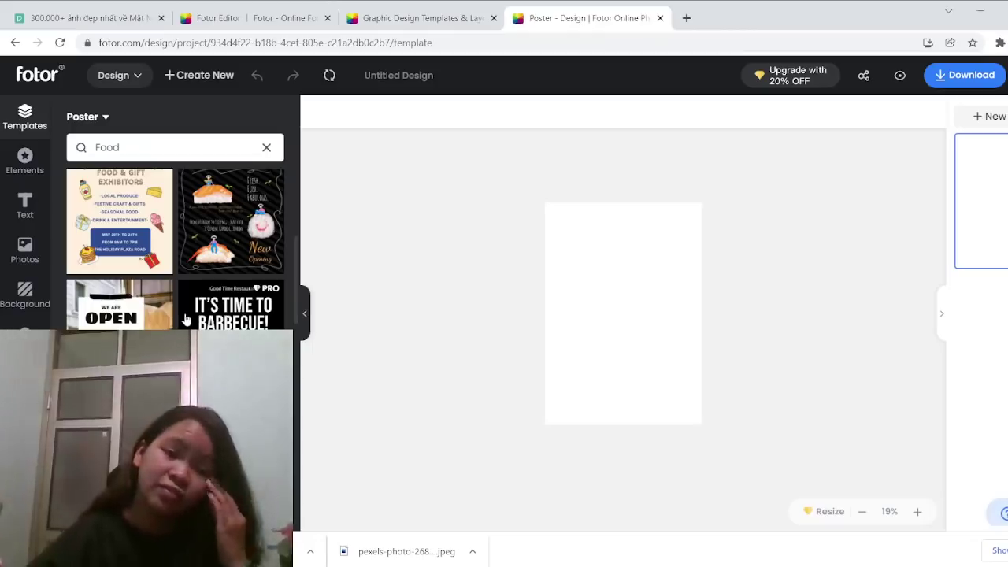
pyautogui.scroll(-2, 136, 323)
pyautogui.scroll(-1, 137, 324)
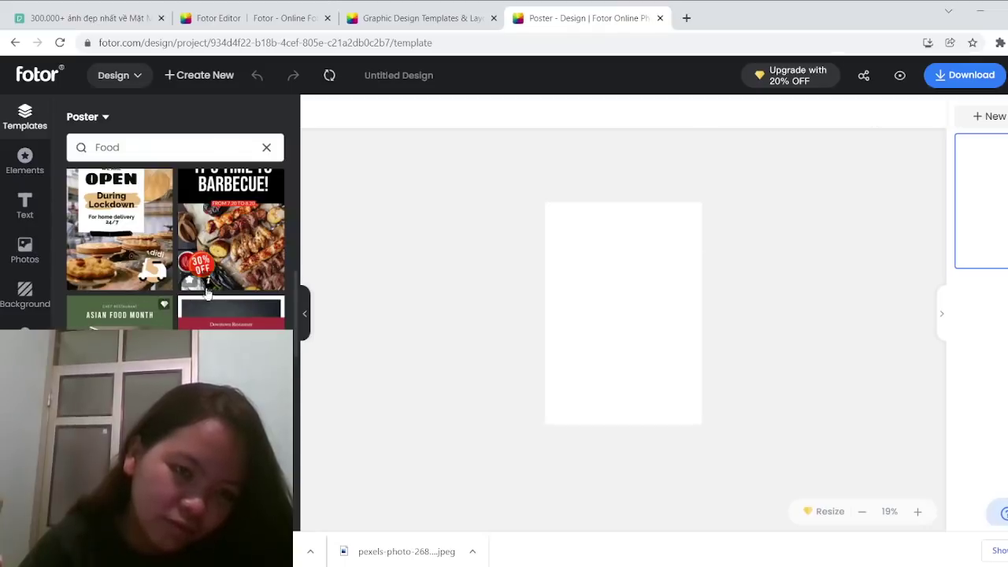
pyautogui.scroll(-5, 178, 292)
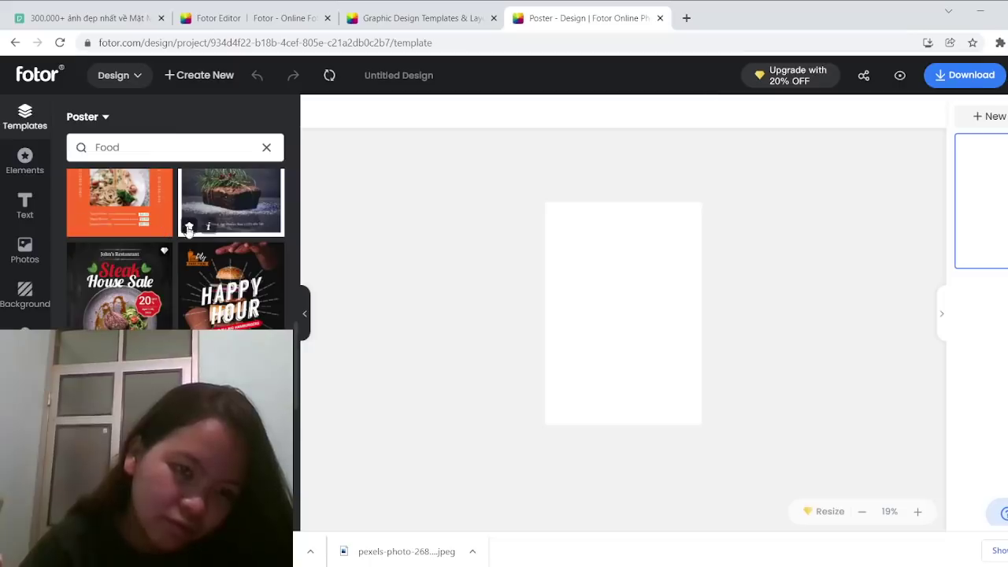
pyautogui.scroll(-1, 177, 242)
# - Compare the further Food posters, from the Food Farm and Lunar New Year menus to the Deal for Dad and Steak House designs
pyautogui.scroll(-3, 175, 243)
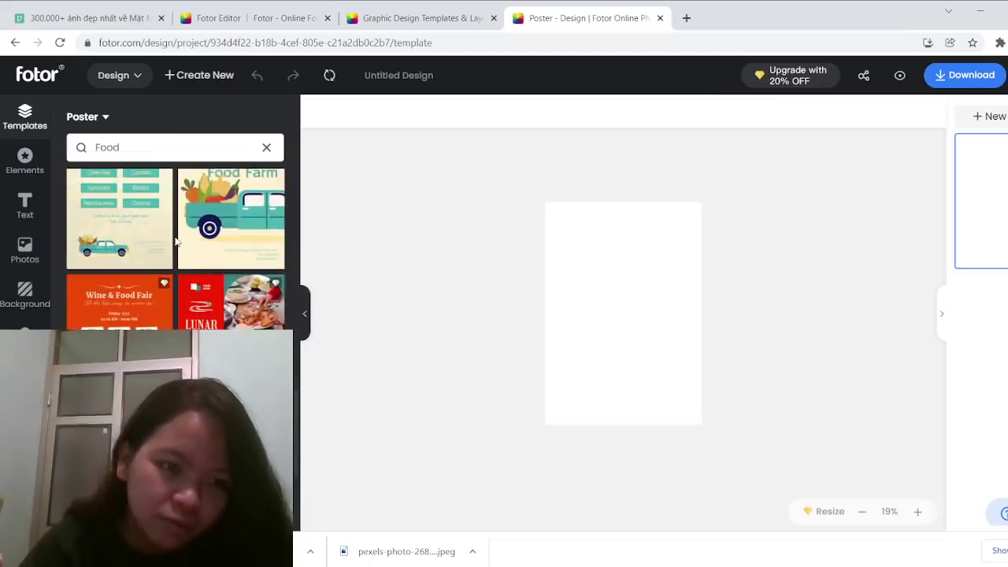
pyautogui.scroll(-3, 175, 242)
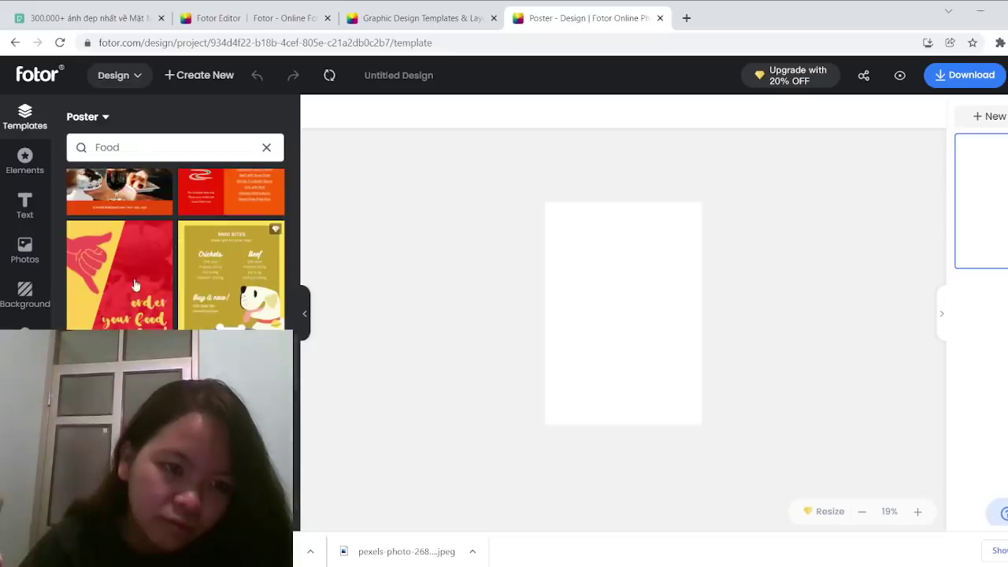
pyautogui.scroll(-5, 137, 281)
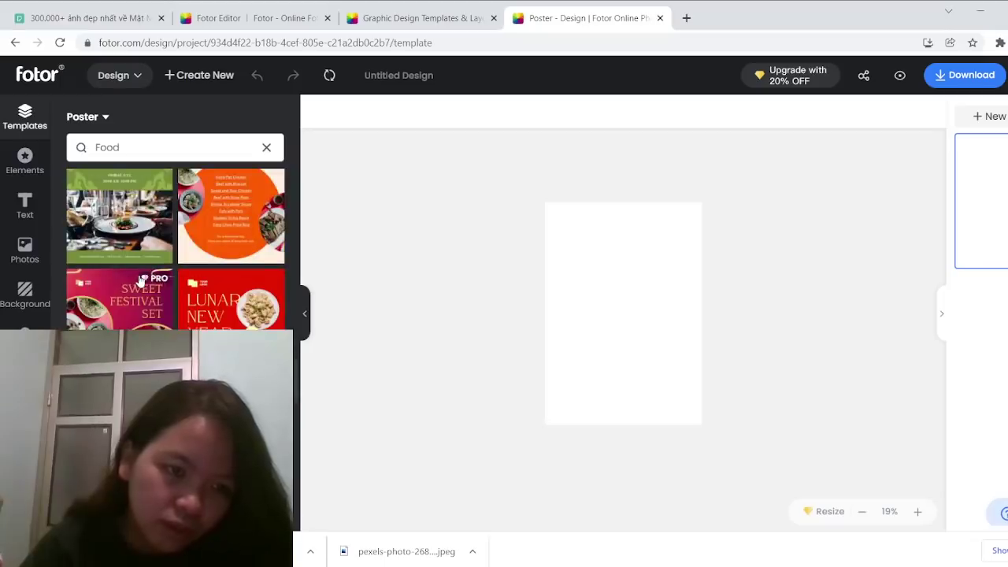
pyautogui.scroll(-1, 140, 280)
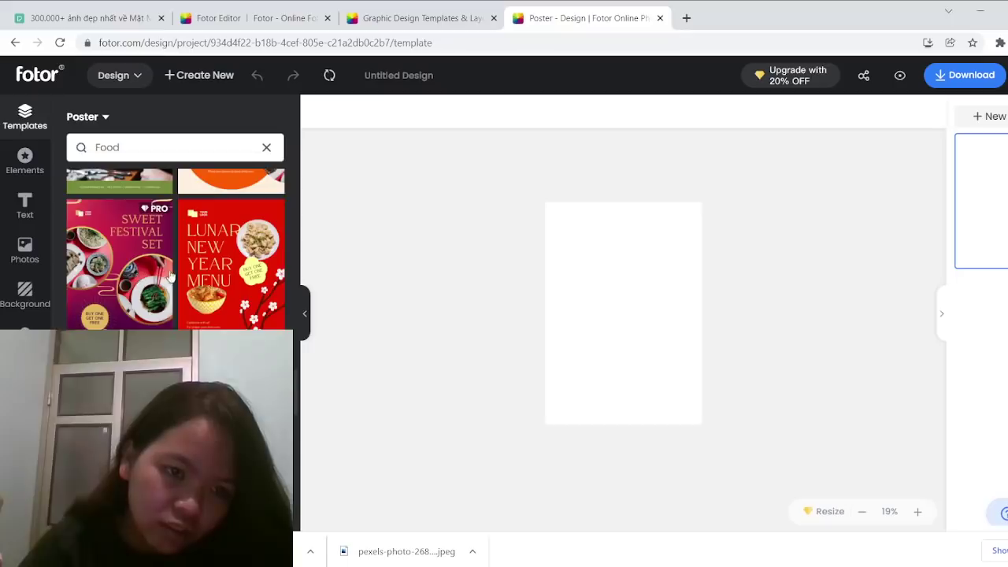
pyautogui.scroll(-3, 168, 276)
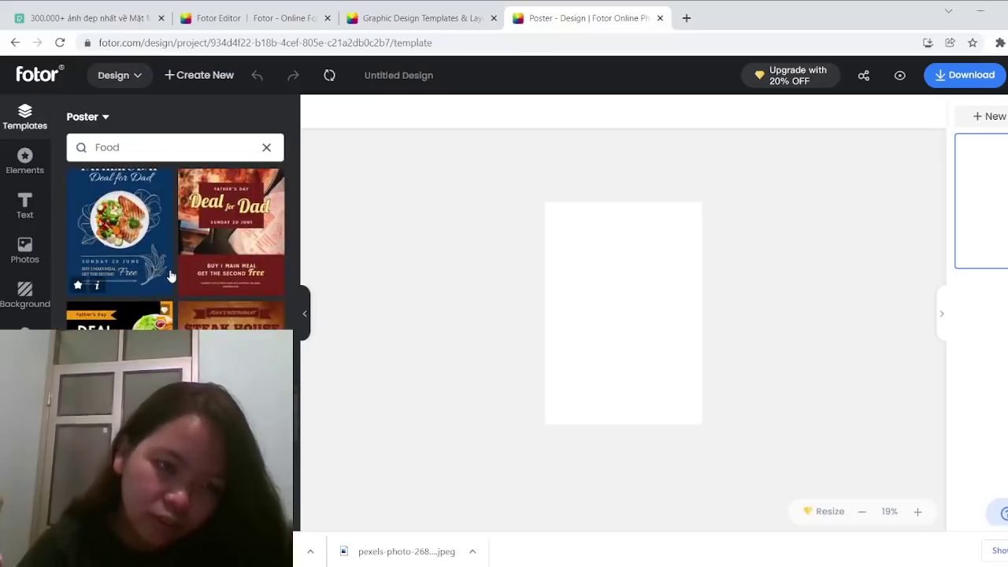
pyautogui.scroll(-2, 169, 272)
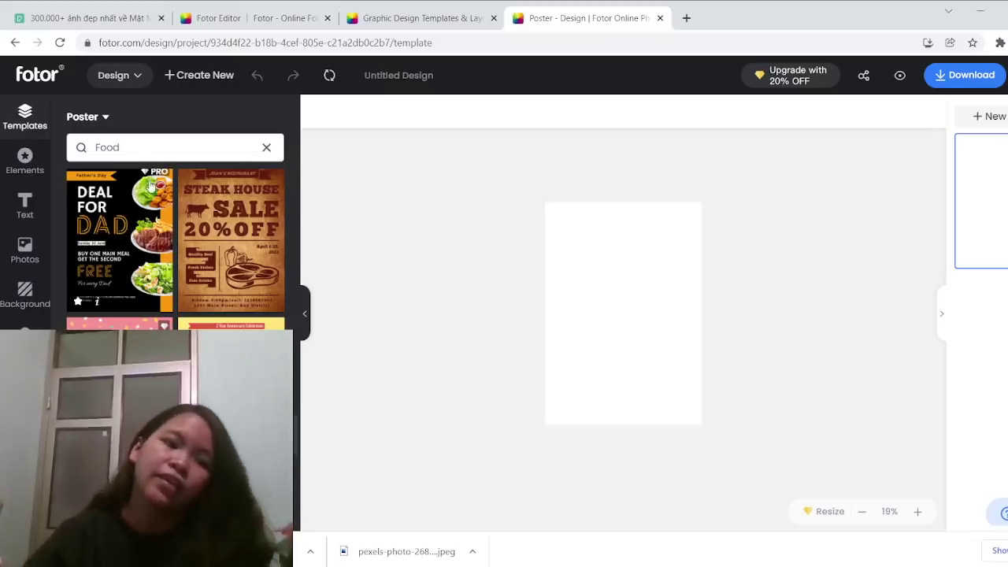
# - Look over the background colours and New Releases patterns, and open the stock photo library
pyautogui.click(32, 293)
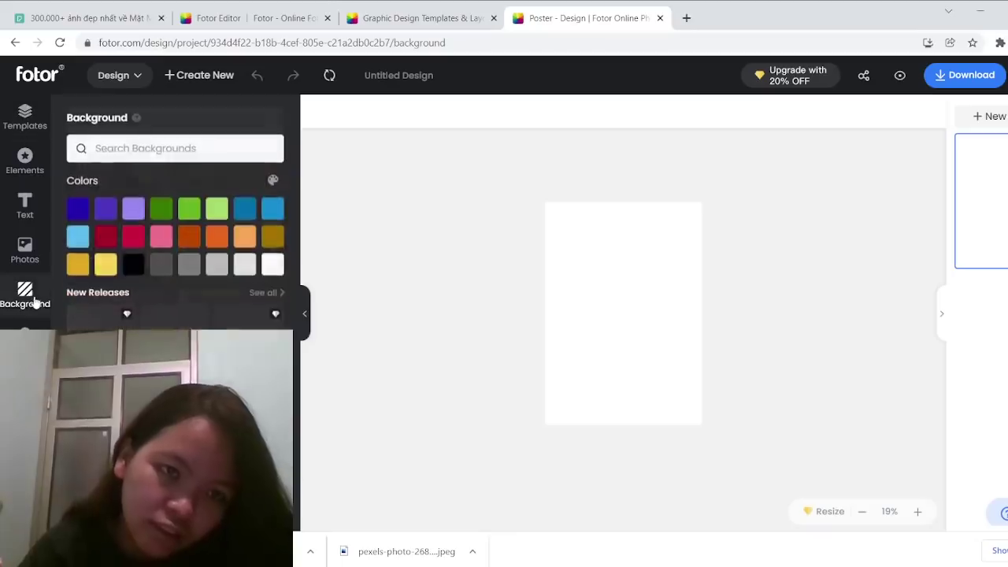
pyautogui.scroll(-3, 91, 318)
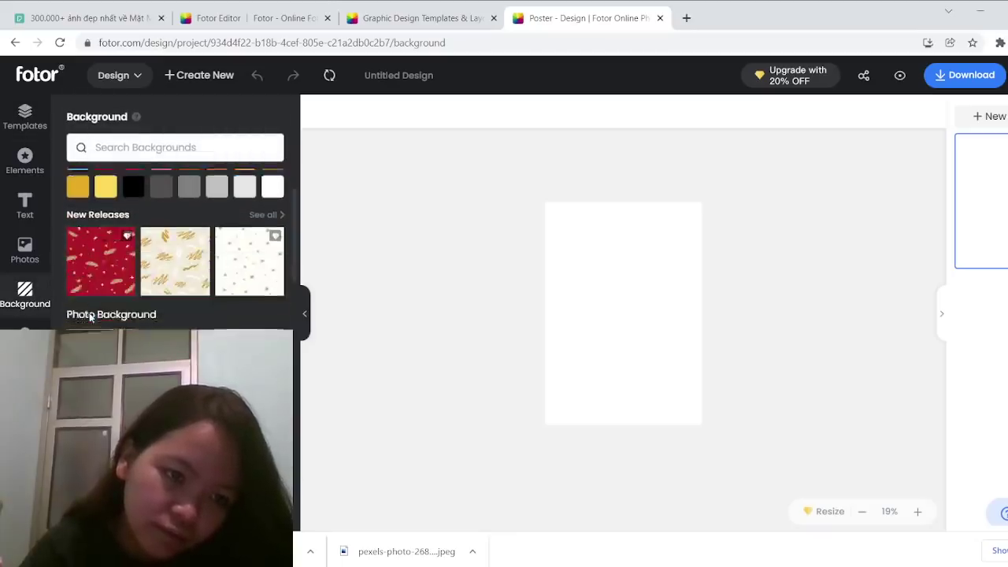
pyautogui.scroll(3, 90, 319)
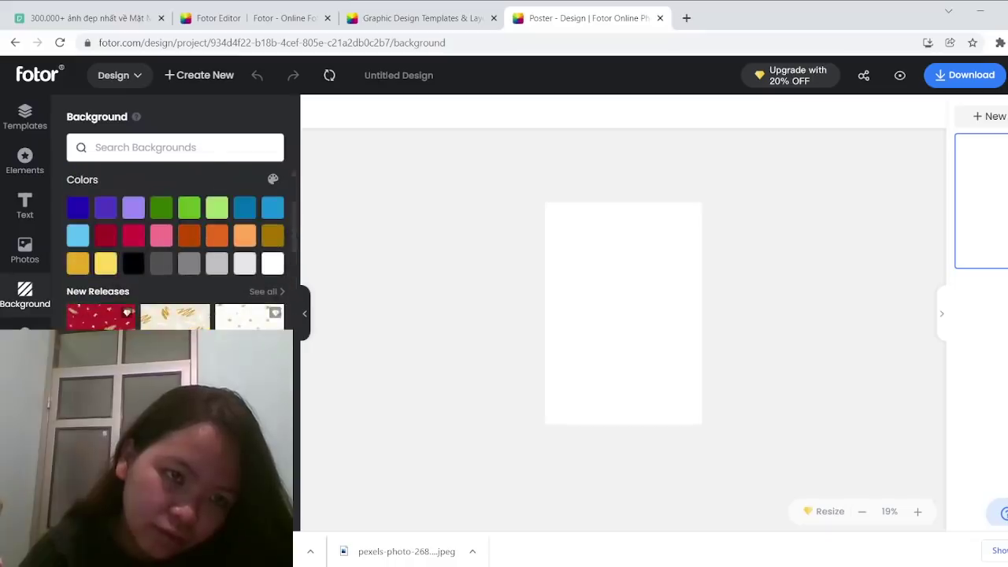
pyautogui.click(24, 248)
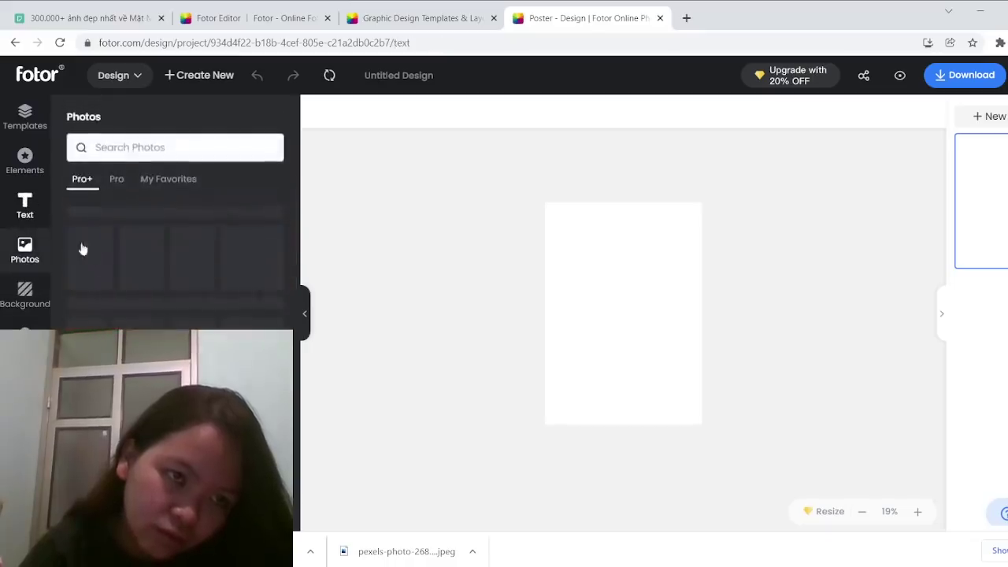
# - Return to the Food poster templates and look through the bakery, Eat Healthy, Sushi and Take Out Orders Only designs
pyautogui.click(25, 205)
pyautogui.click(21, 116)
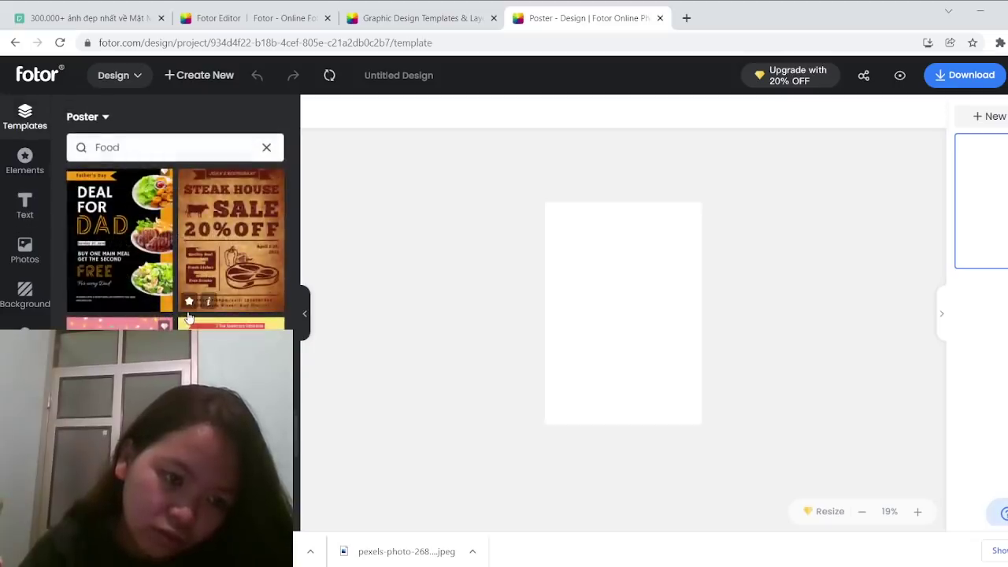
pyautogui.scroll(-6, 188, 316)
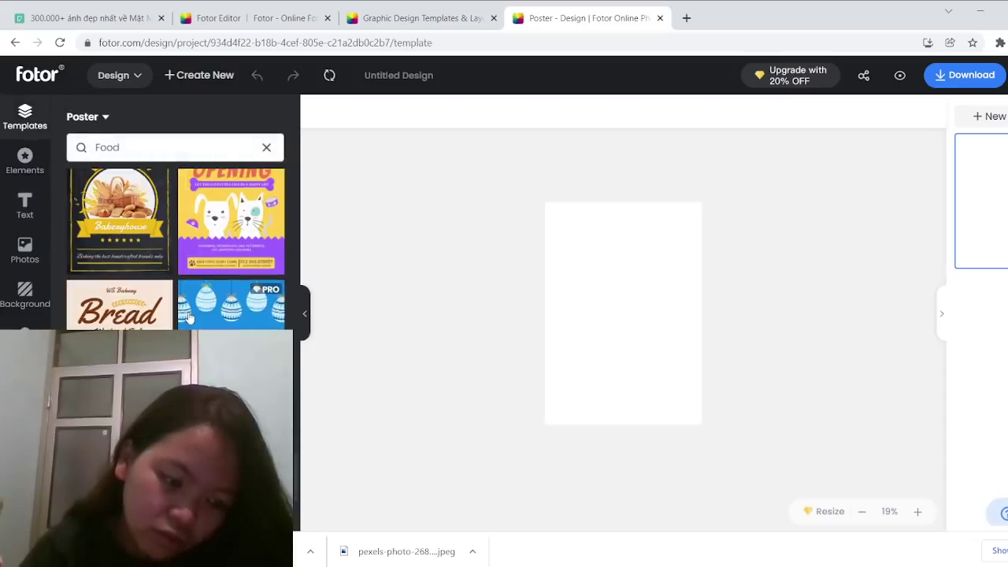
pyautogui.scroll(-4, 187, 317)
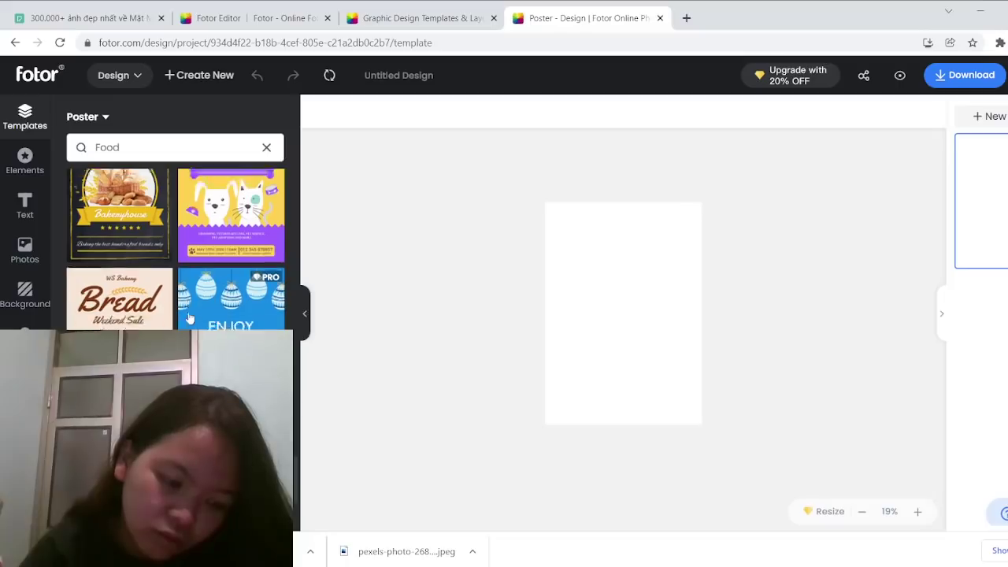
pyautogui.scroll(-4, 187, 317)
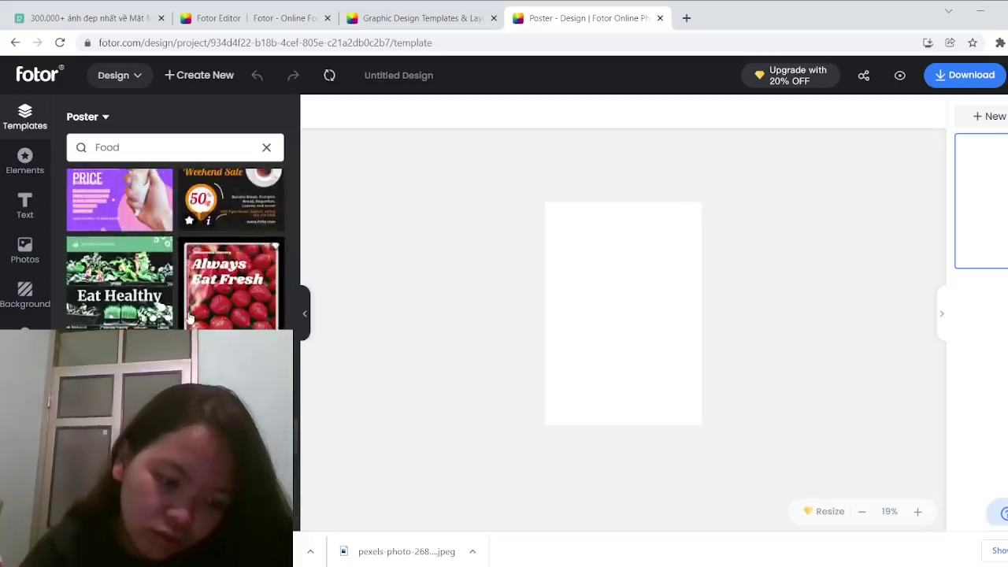
pyautogui.scroll(-4, 187, 317)
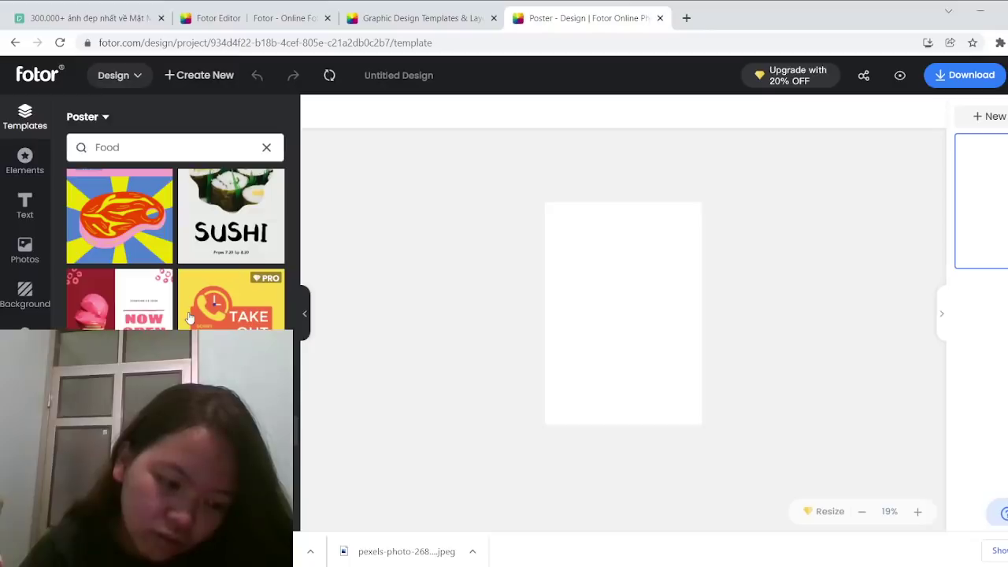
pyautogui.scroll(-1, 189, 315)
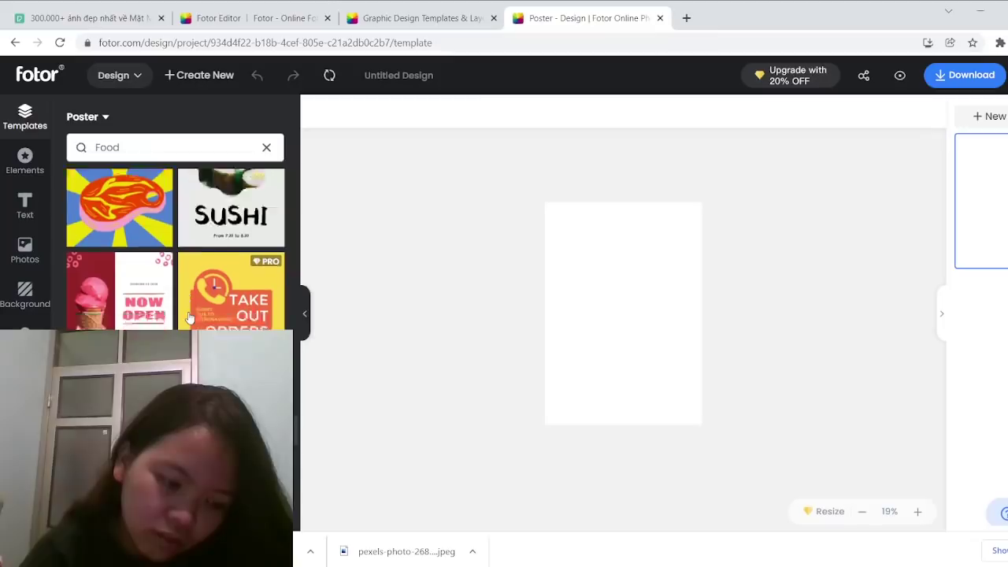
pyautogui.scroll(-4, 183, 302)
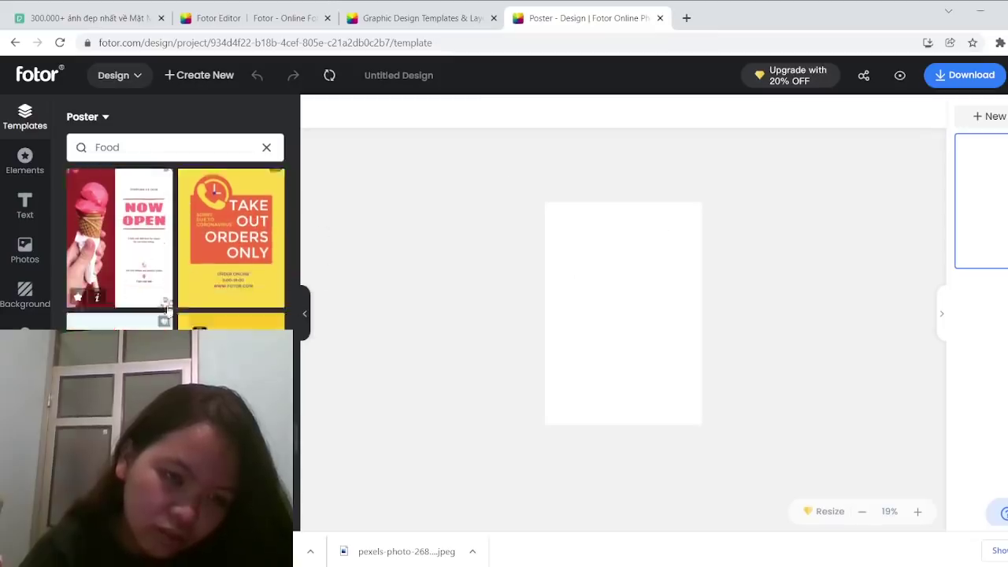
# - Examine further Food posters, from the picnic and Christmas Cookies designs to the Autumn Harvest Festival and Final Sale ones
pyautogui.scroll(-4, 170, 313)
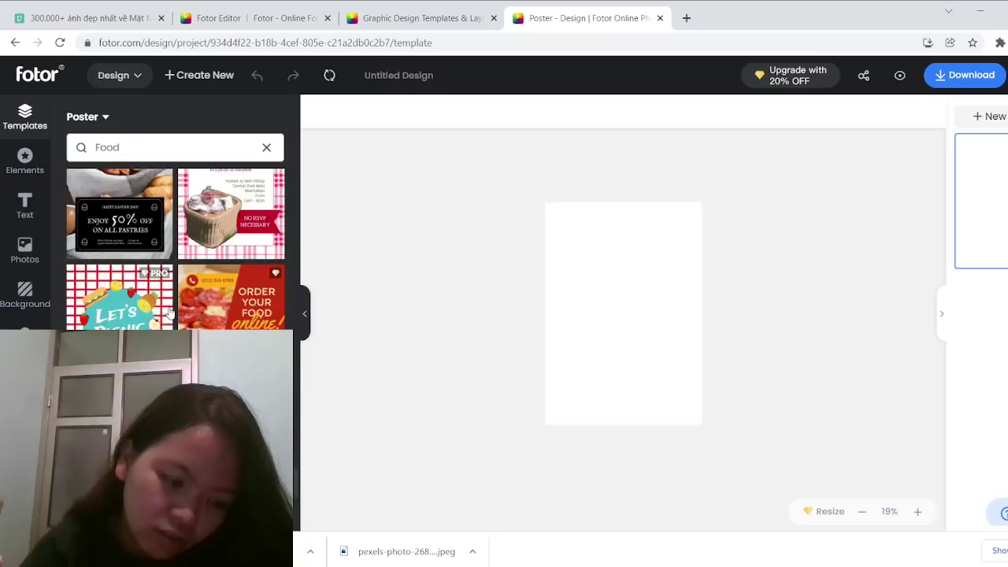
pyautogui.scroll(-4, 169, 313)
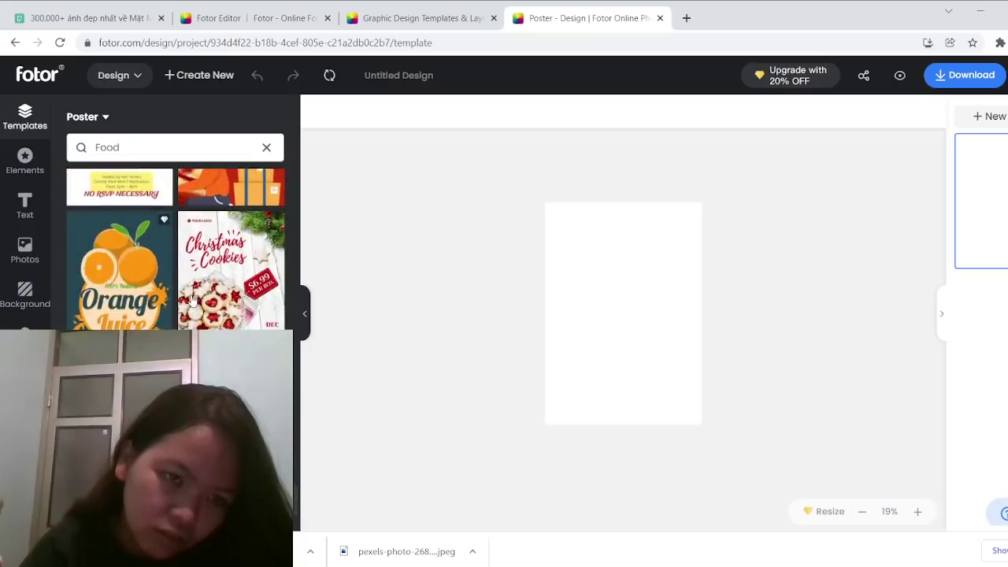
pyautogui.scroll(-3, 192, 299)
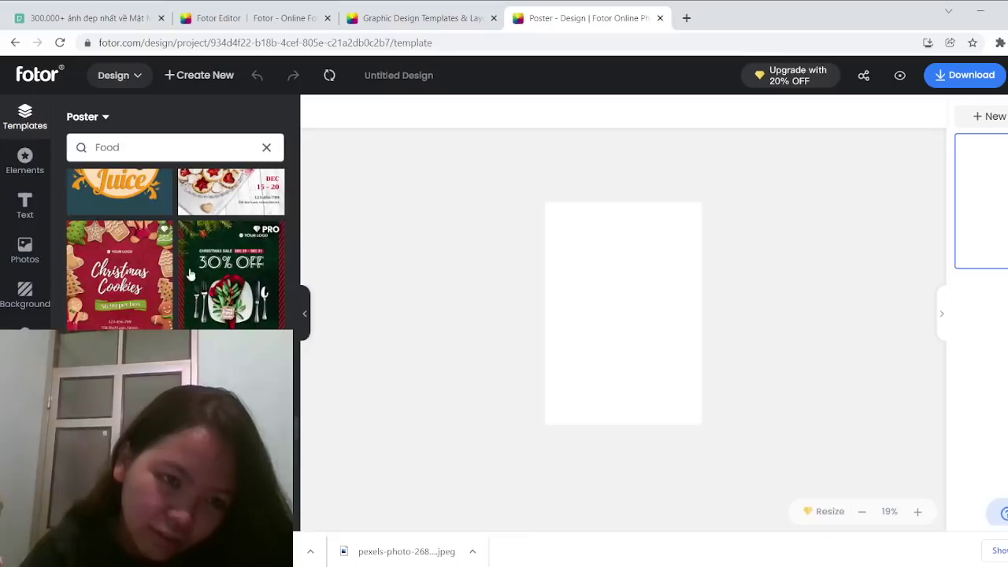
pyautogui.scroll(-2, 192, 300)
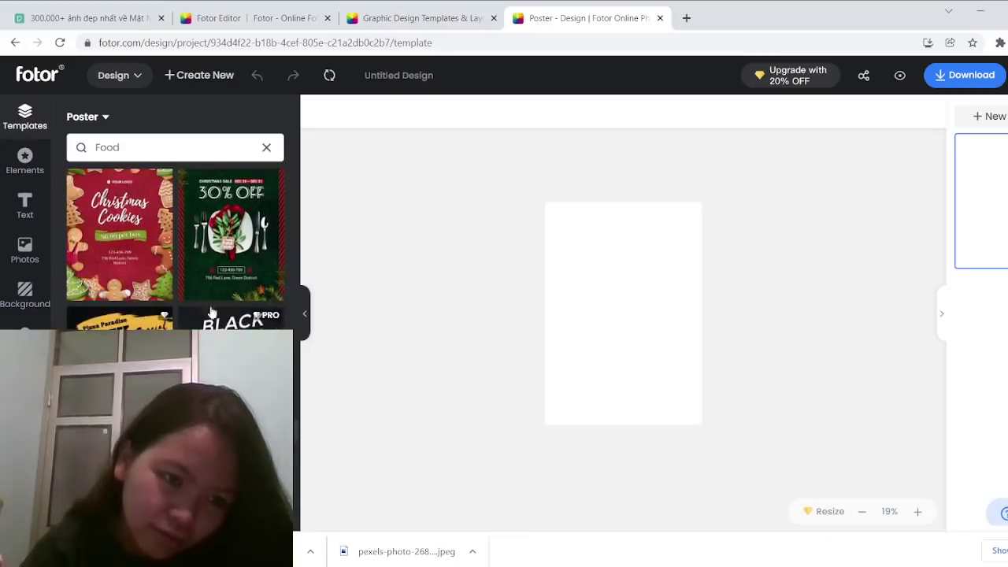
pyautogui.scroll(-4, 188, 253)
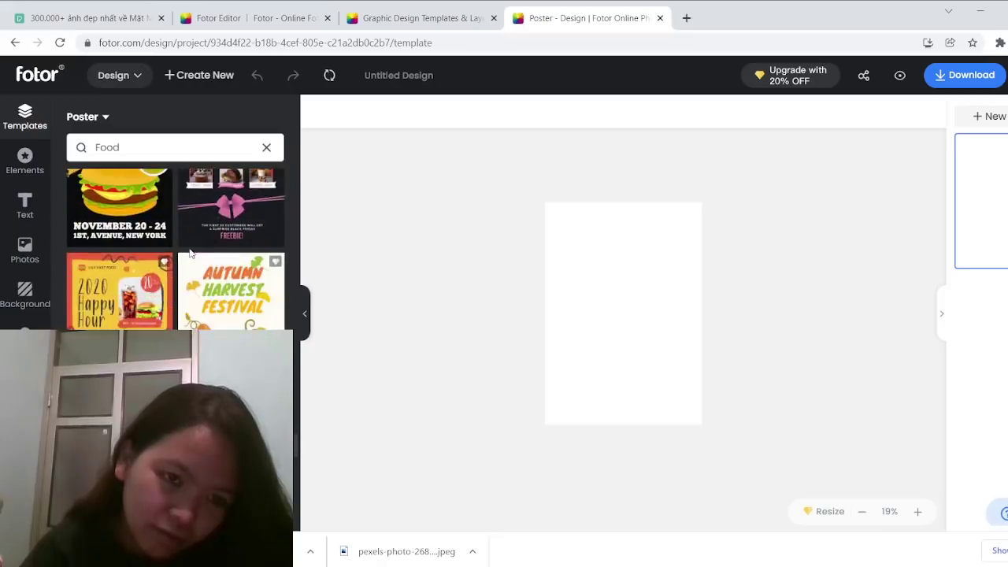
pyautogui.scroll(-2, 189, 252)
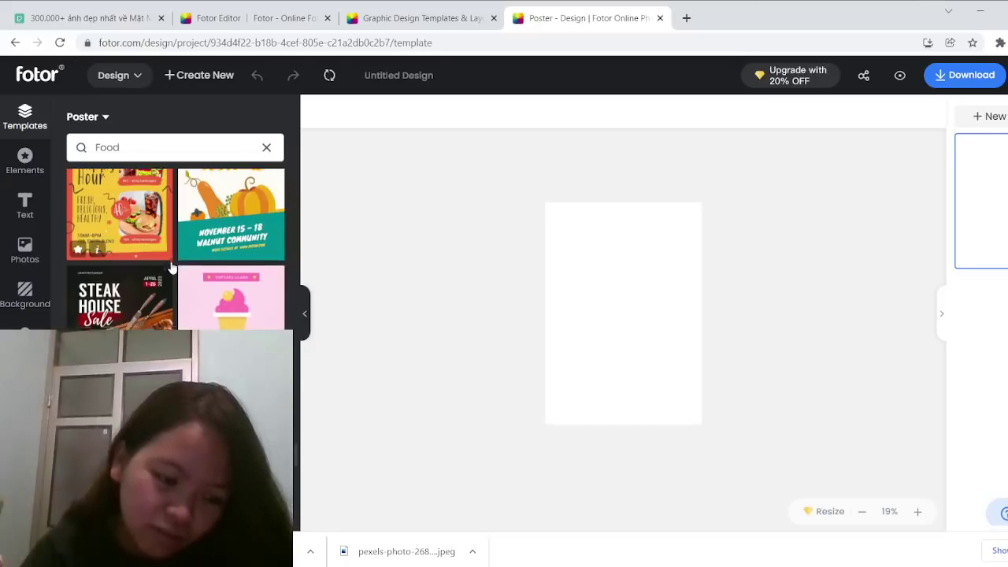
pyautogui.scroll(-2, 170, 266)
pyautogui.scroll(-2, 172, 267)
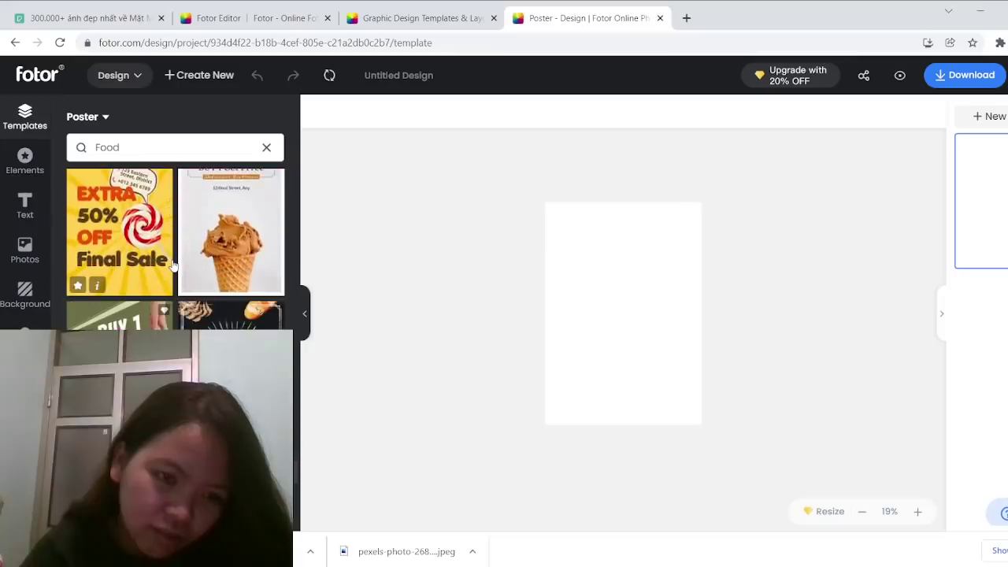
# - Compare the Food posters from Lily Bakery and Candy Factory through the Thanksgiving offers to the Pizza Special and Barista Training designs
pyautogui.scroll(-1, 172, 267)
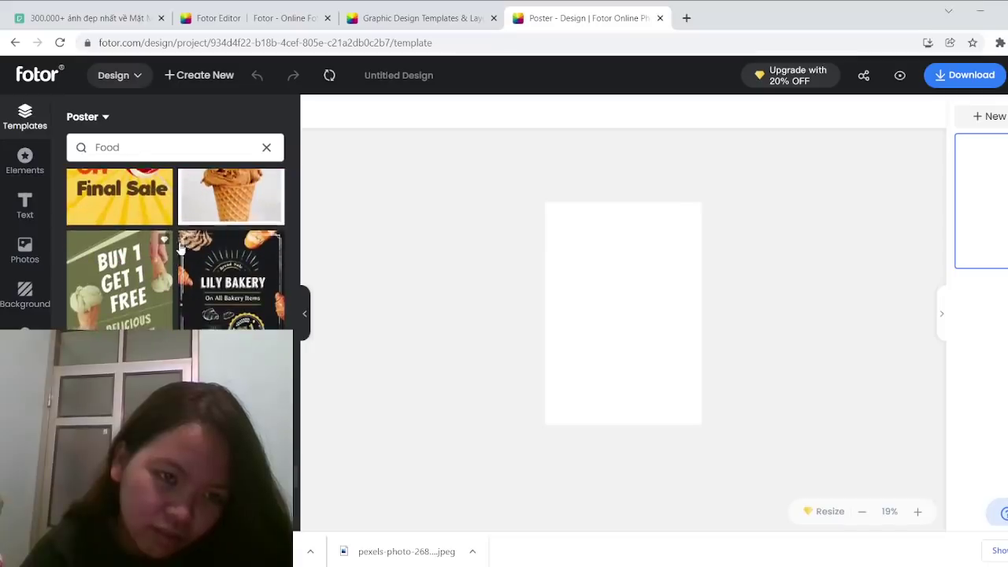
pyautogui.scroll(-1, 179, 250)
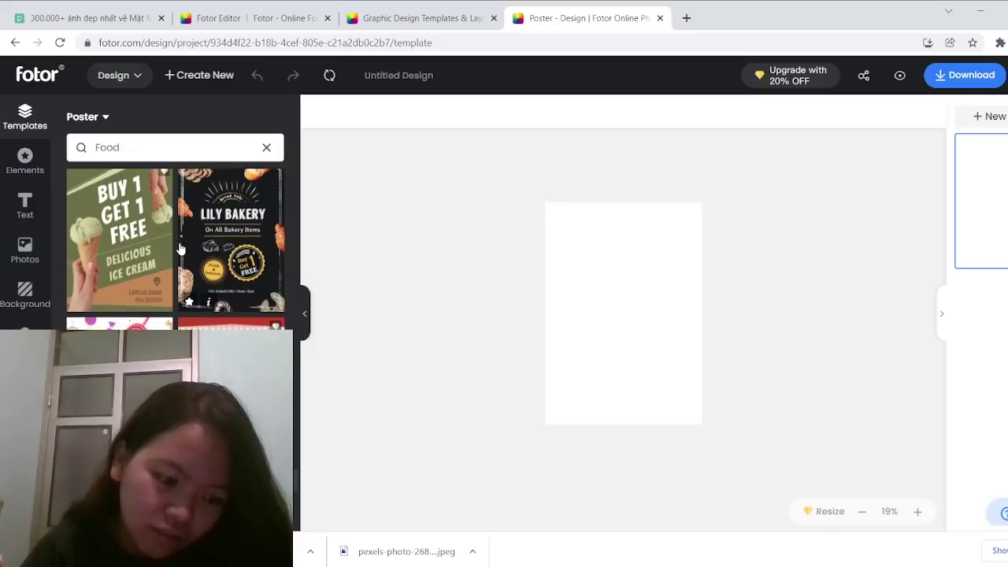
pyautogui.scroll(-2, 180, 249)
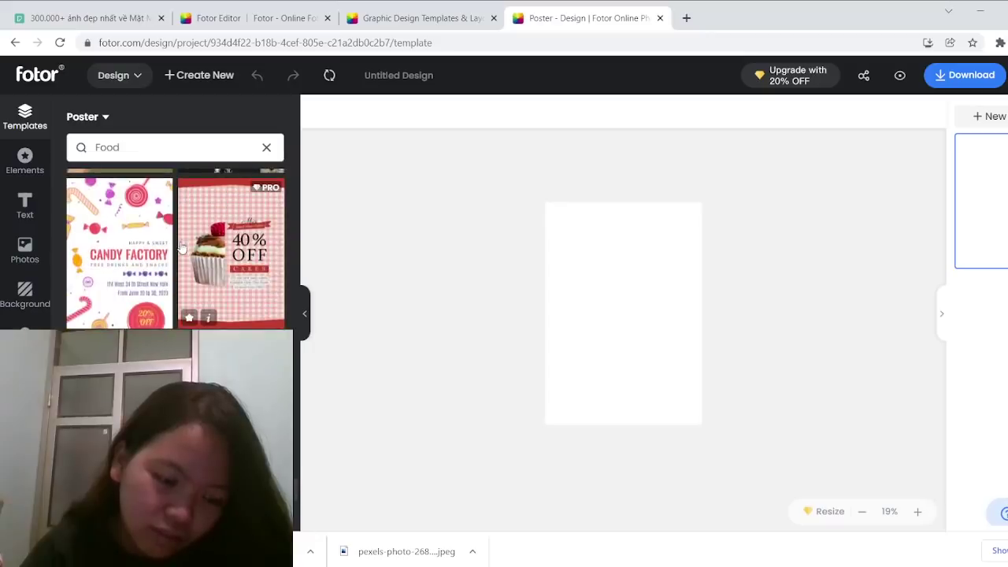
pyautogui.scroll(-5, 181, 247)
pyautogui.scroll(-5, 183, 247)
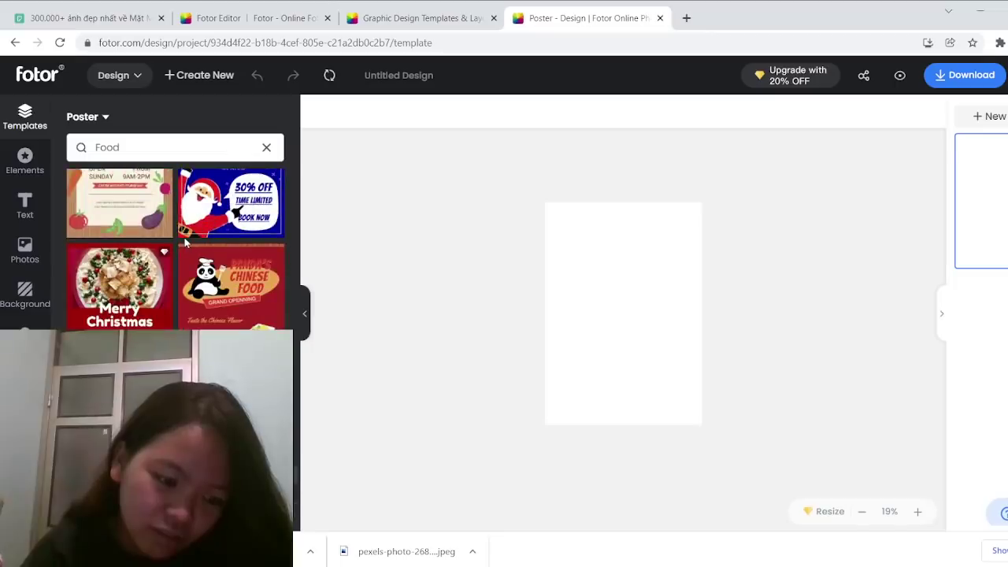
pyautogui.scroll(-5, 185, 243)
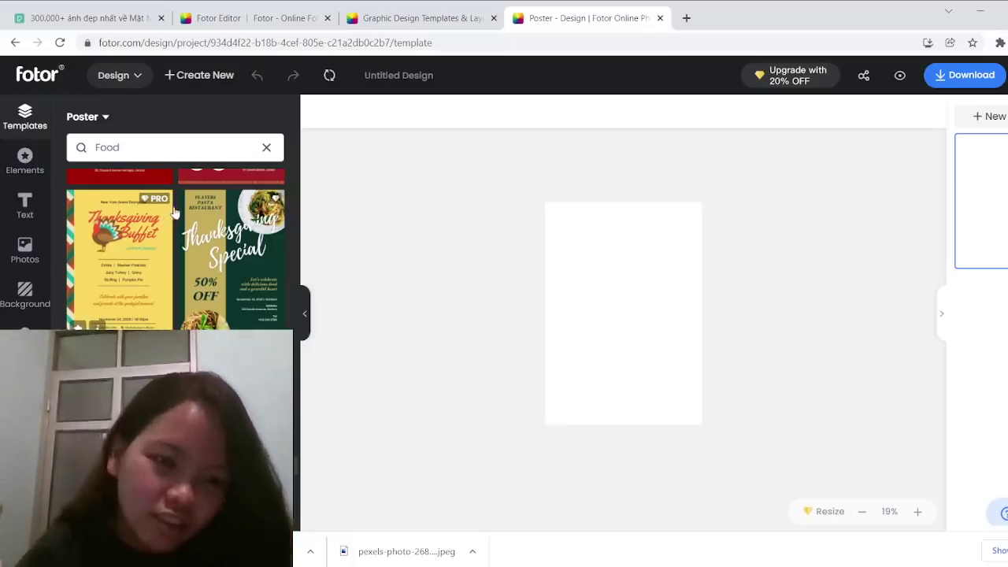
pyautogui.scroll(-5, 132, 312)
pyautogui.scroll(-2, 131, 313)
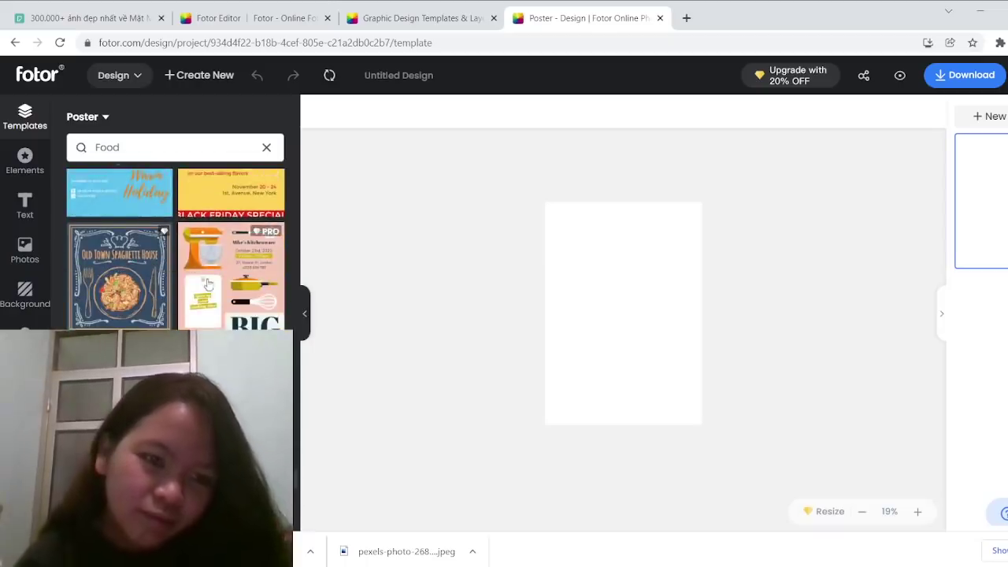
pyautogui.scroll(-2, 180, 257)
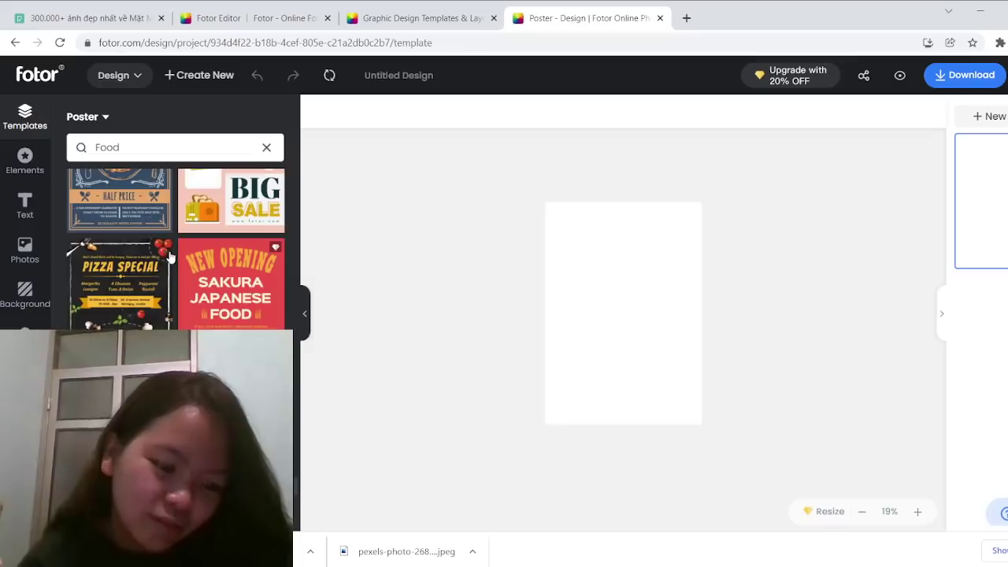
pyautogui.scroll(-4, 170, 257)
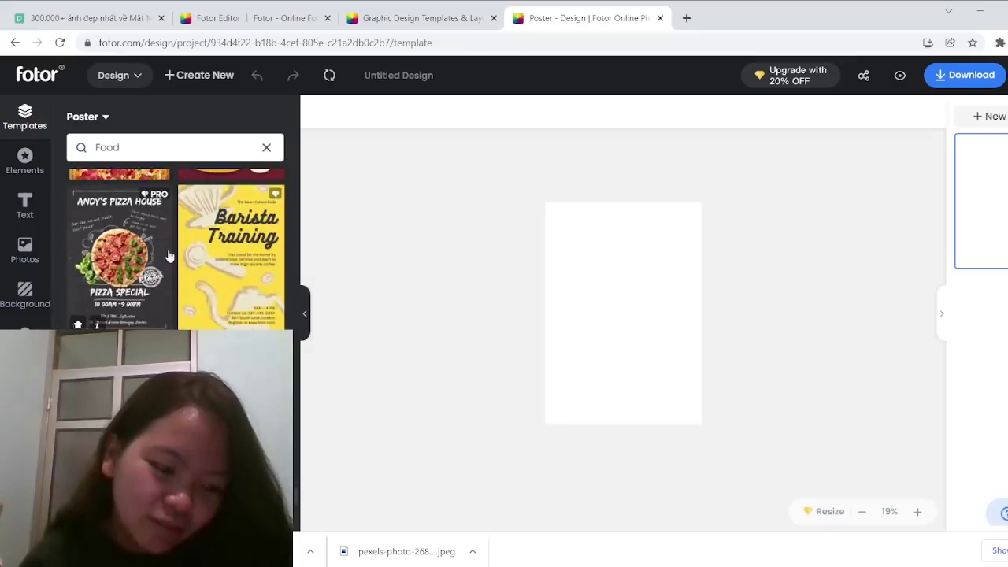
# - Go back over the Food posters to the first templates of the collection, Panda's Chinese Food and Escort Seafood
pyautogui.scroll(10, 169, 256)
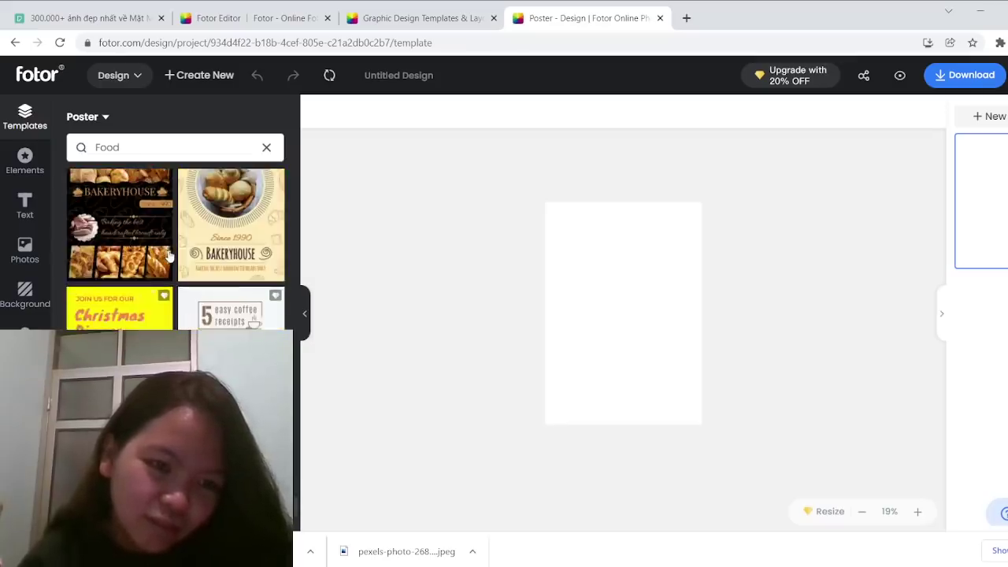
pyautogui.scroll(10, 173, 230)
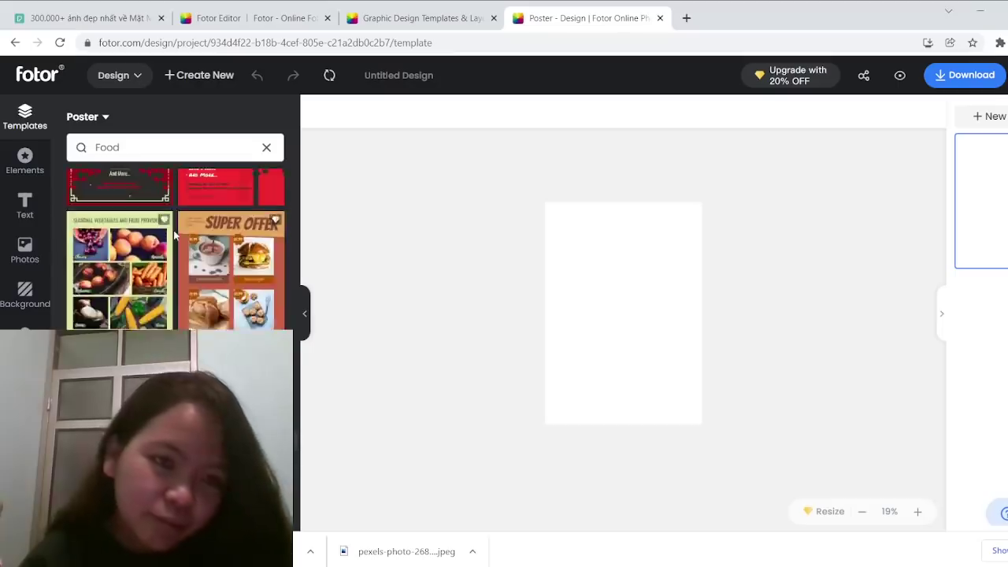
pyautogui.scroll(10, 174, 235)
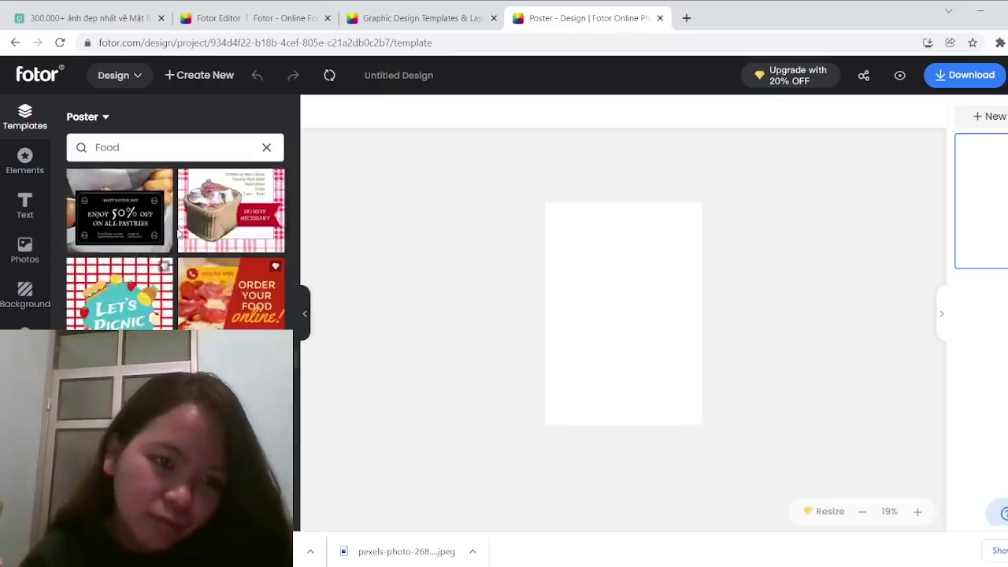
pyautogui.scroll(10, 184, 228)
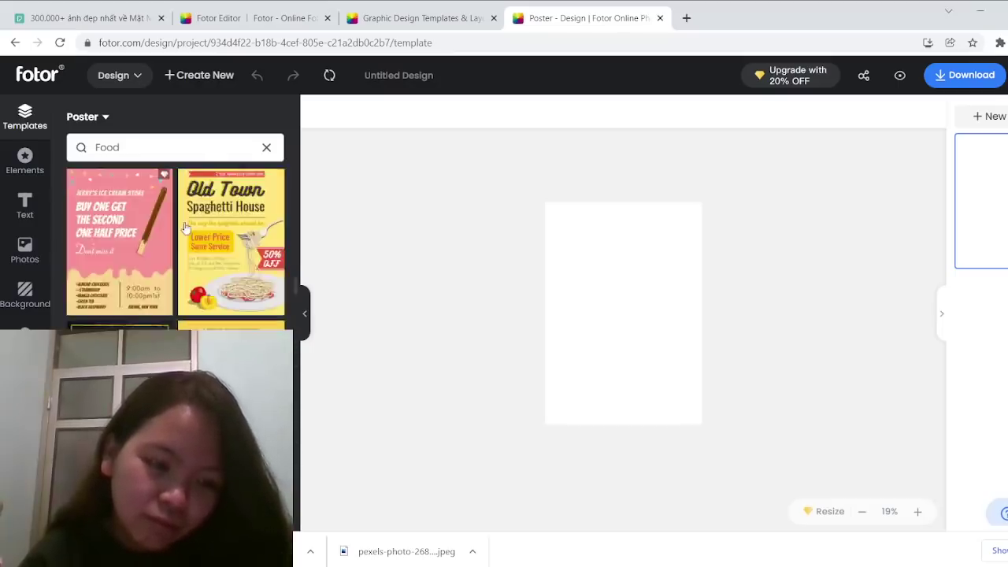
pyautogui.scroll(10, 184, 227)
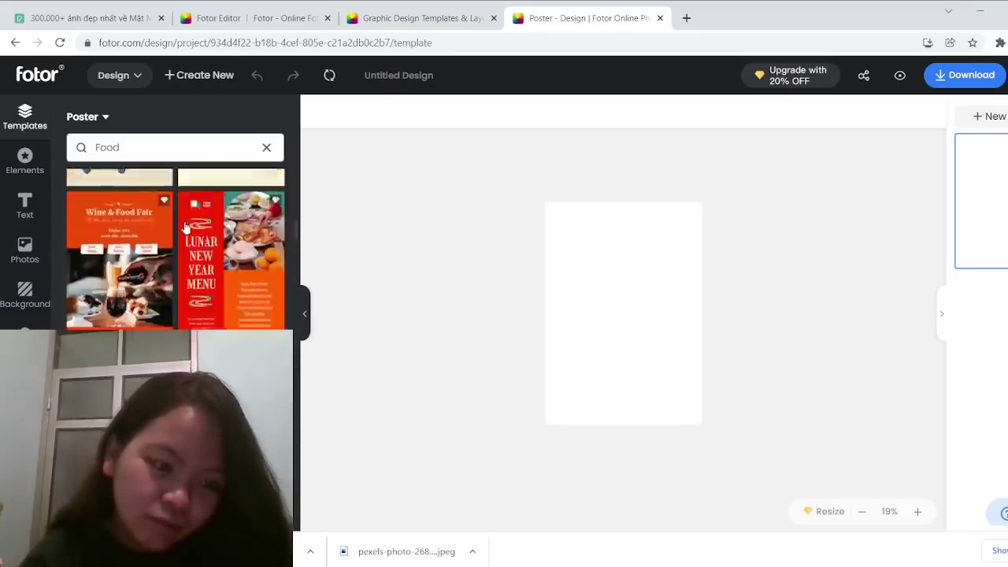
pyautogui.scroll(2, 184, 227)
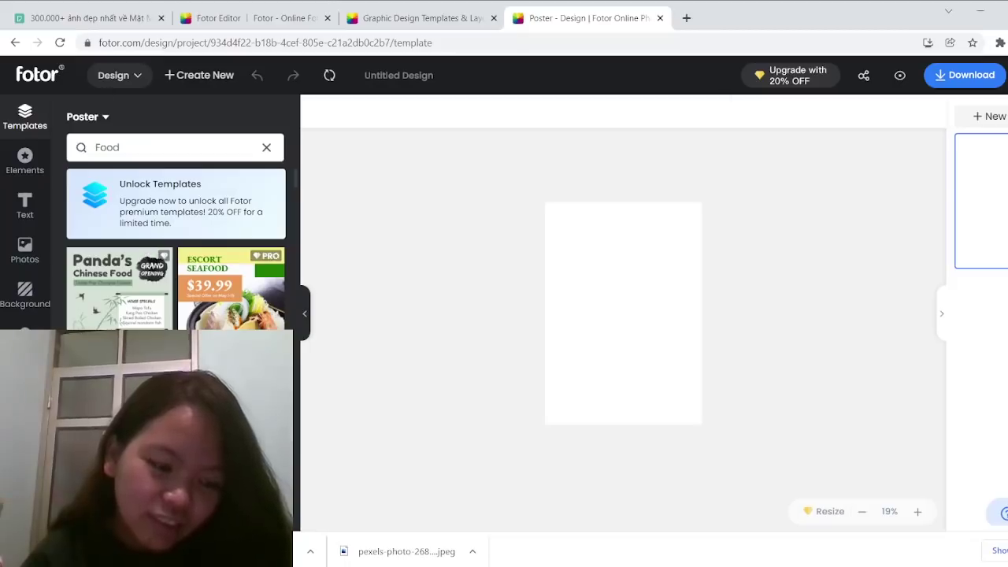
pyautogui.scroll(-1, 213, 325)
pyautogui.scroll(1, 213, 324)
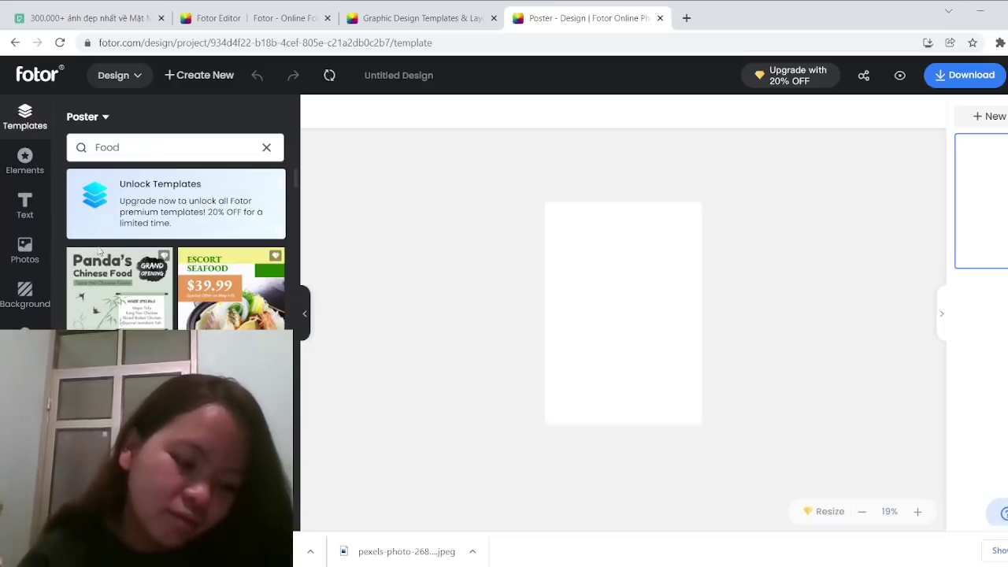
# - Review the early Food posters again, from the sushi, barbecue and Asian Food Month designs to Food Farm and Wine & Food Fair
pyautogui.scroll(-5, 177, 319)
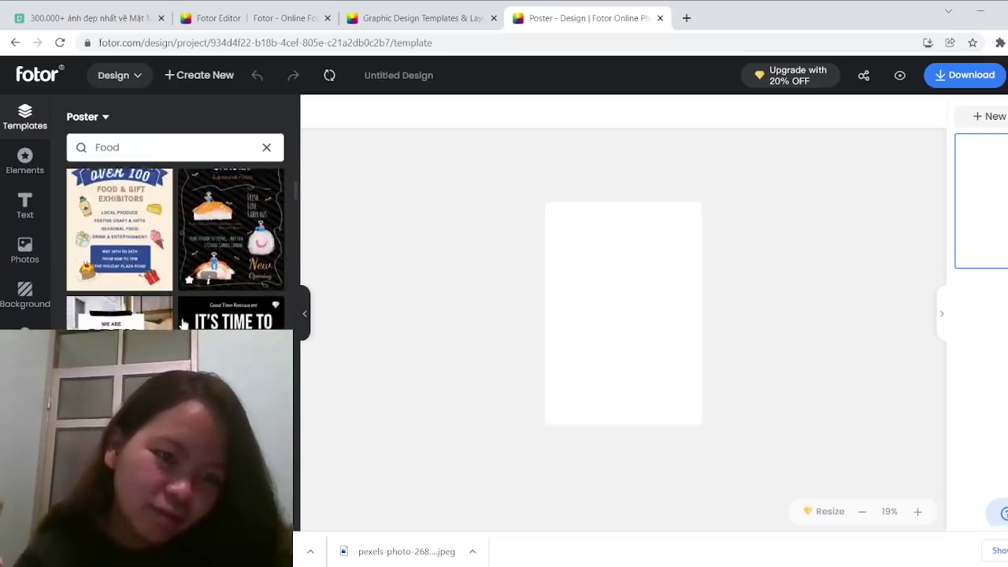
pyautogui.scroll(-3, 183, 324)
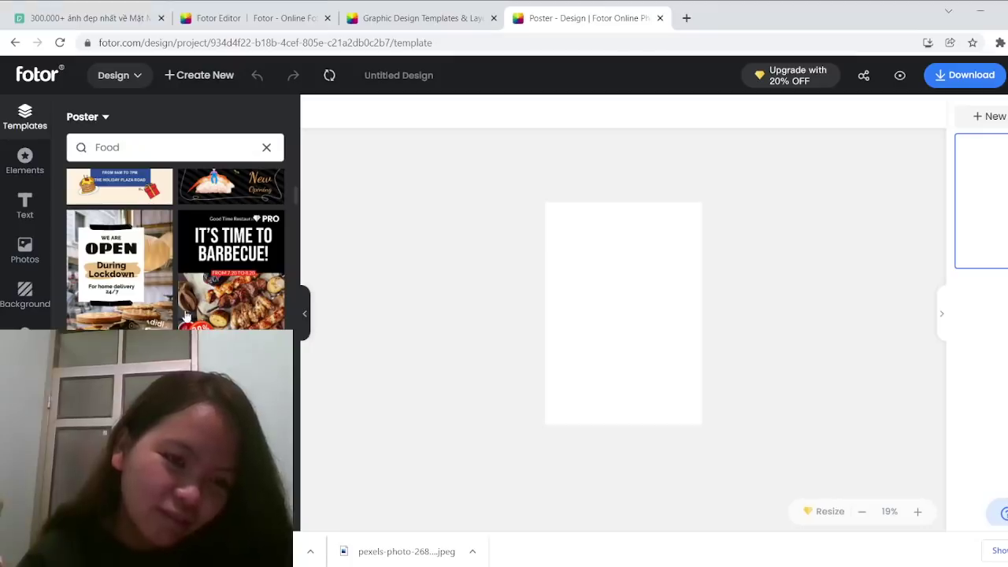
pyautogui.scroll(-2, 186, 314)
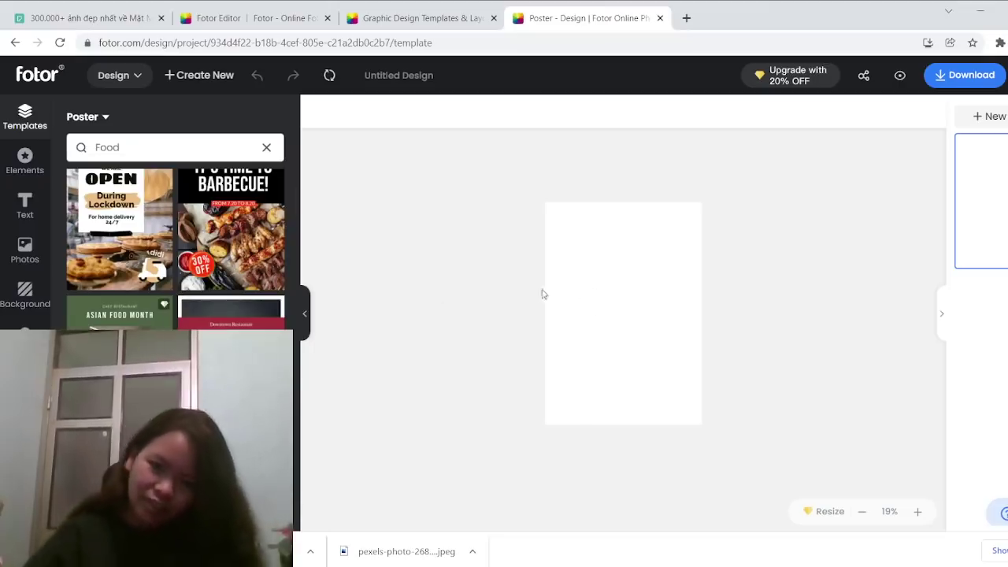
pyautogui.scroll(1, 562, 277)
pyautogui.scroll(2, 562, 280)
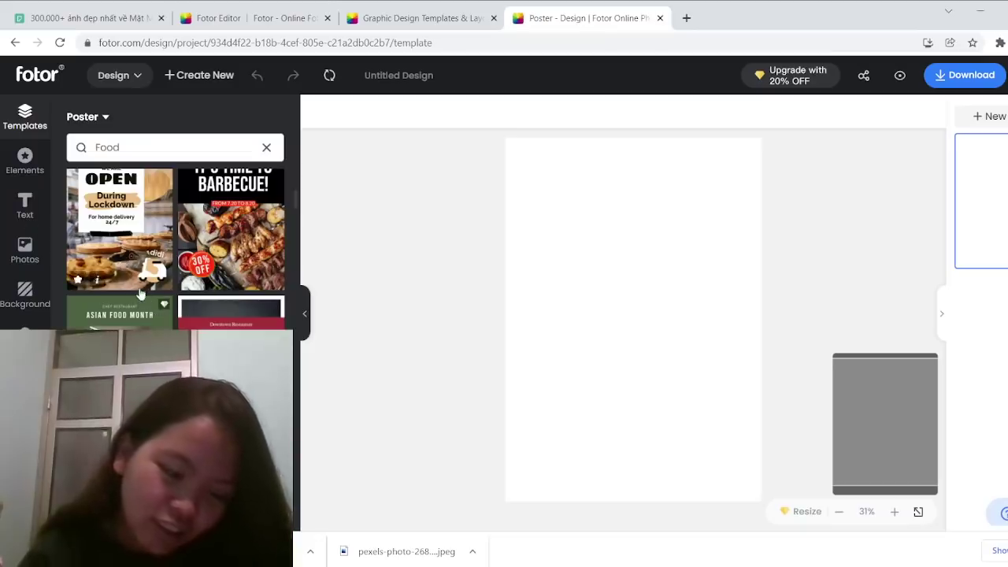
pyautogui.scroll(-2, 141, 304)
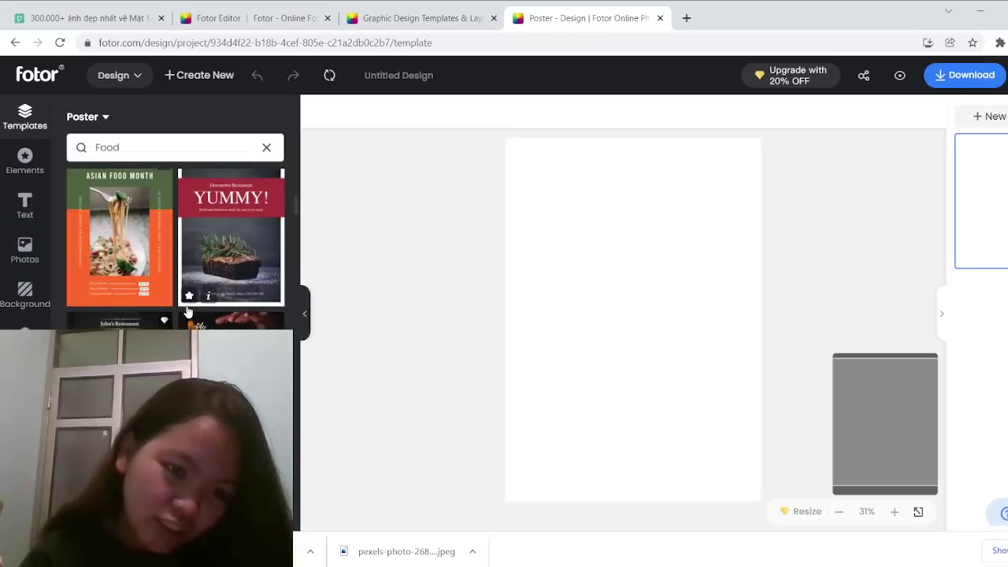
pyautogui.scroll(-5, 188, 312)
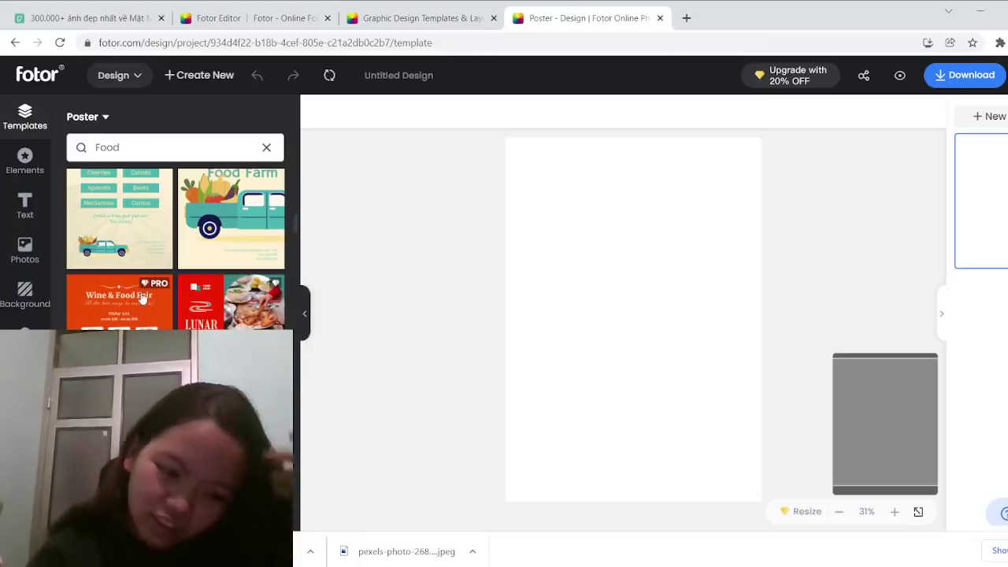
# - Review more Food posters, from the Wine & Food Fair and Lunar New Year Menu designs to Steak House Sale and Happy Hour
pyautogui.scroll(-2, 229, 303)
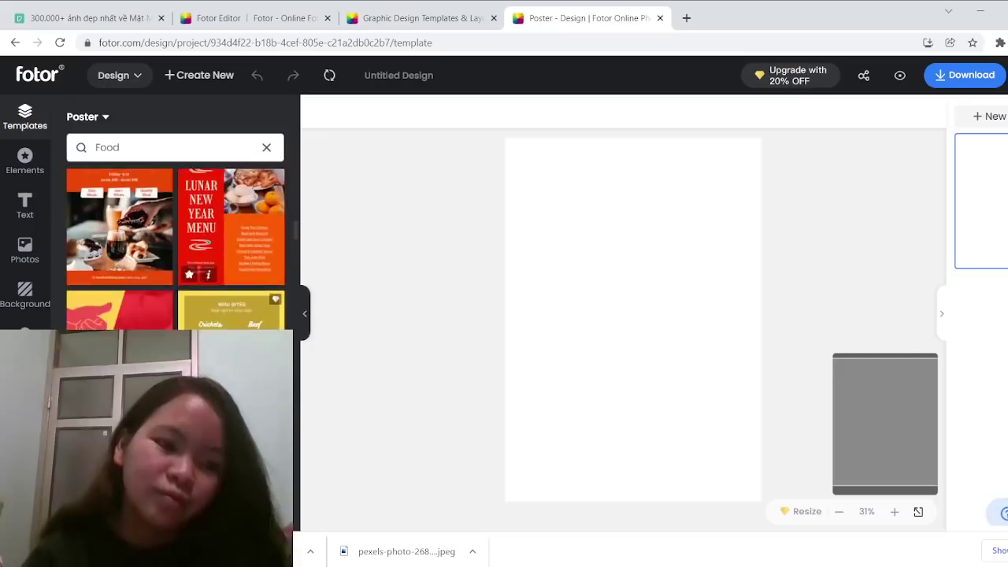
pyautogui.scroll(1, 204, 326)
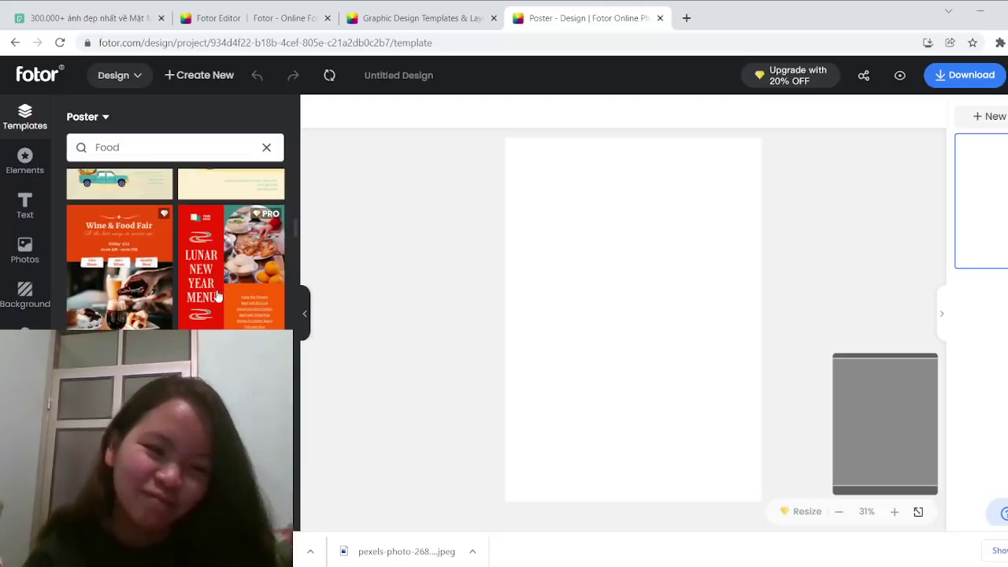
pyautogui.scroll(-5, 136, 241)
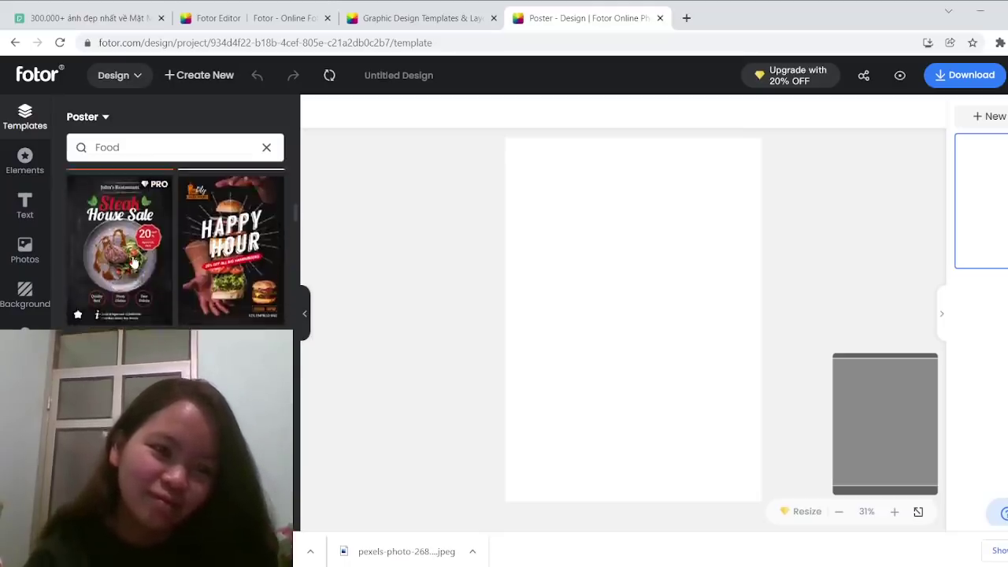
# - Clear the Food template search and return to the first poster category, Sale & Promotion
pyautogui.click(266, 148)
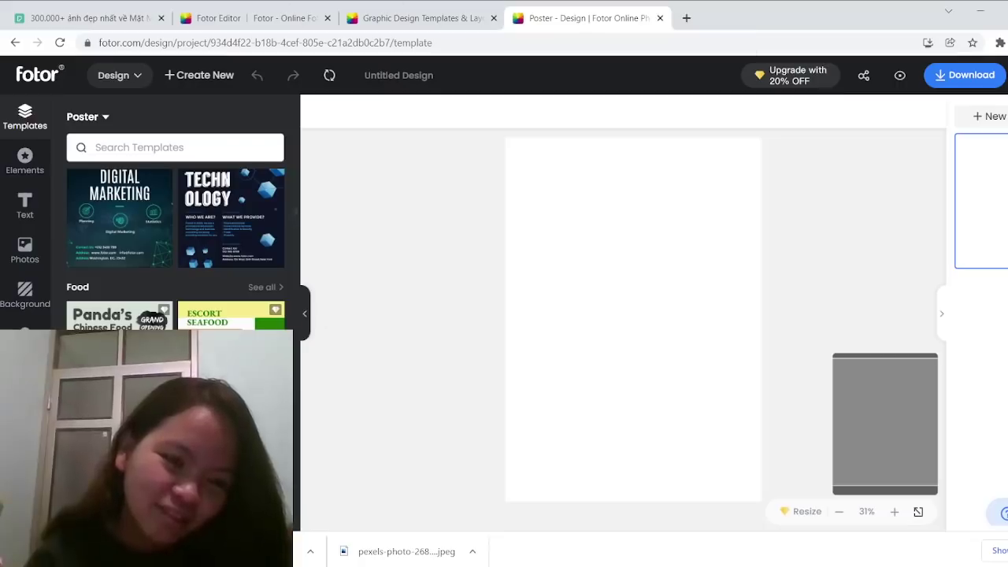
pyautogui.scroll(2, 220, 309)
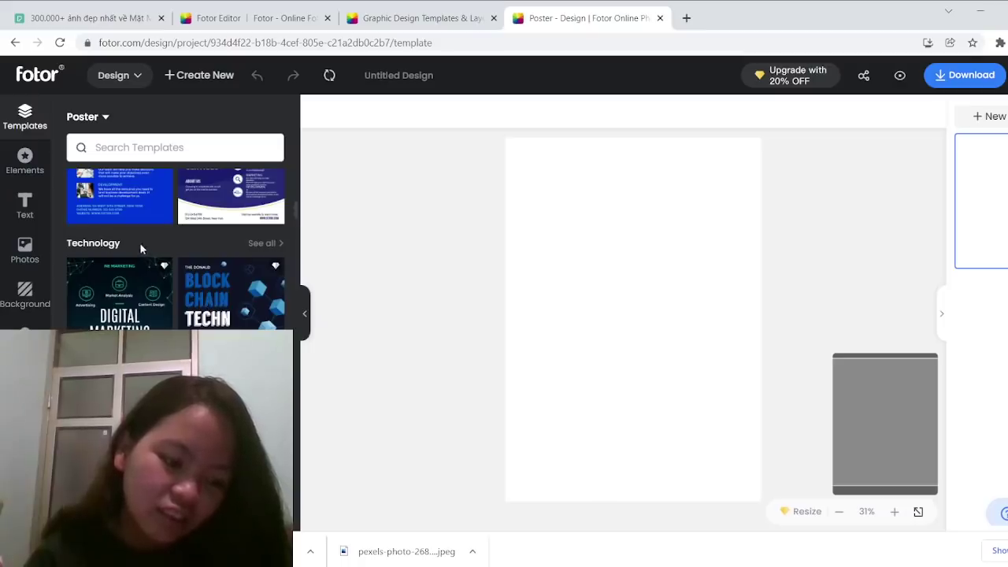
pyautogui.scroll(10, 147, 278)
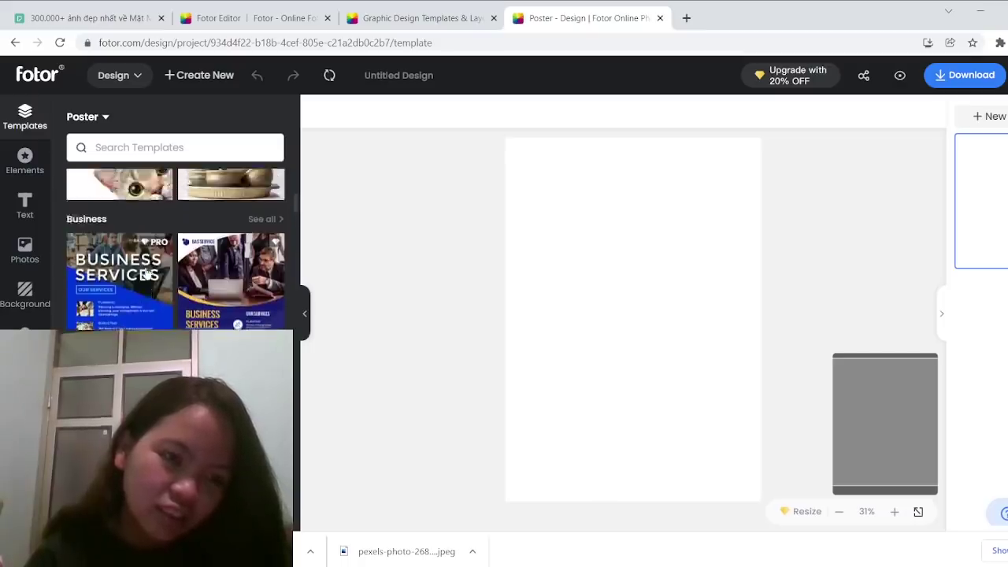
pyautogui.scroll(6, 146, 269)
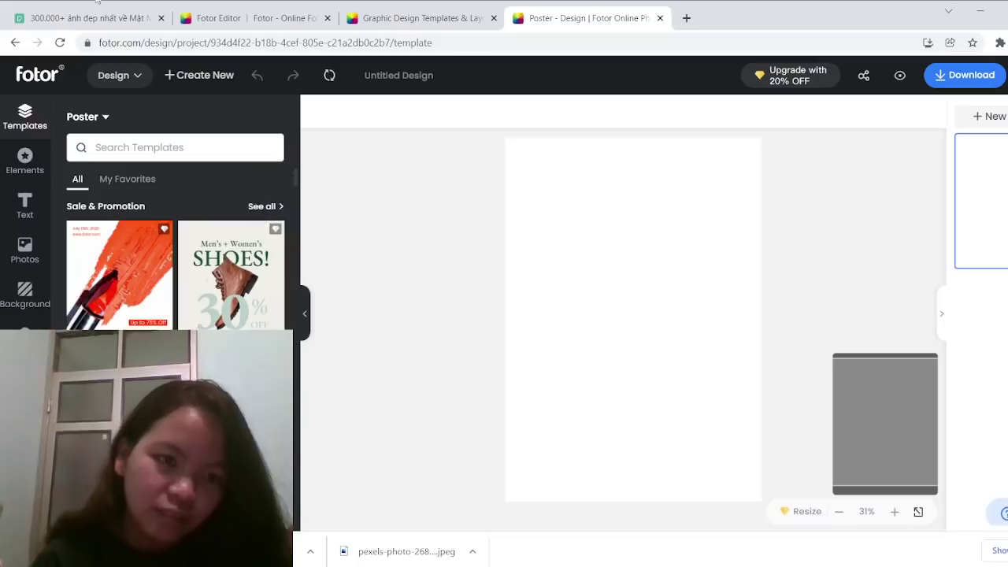
# - Show the whole Sale & Promotion poster collection and compare its makeup, shoes, 60% off and end-of-season sale designs
pyautogui.click(262, 207)
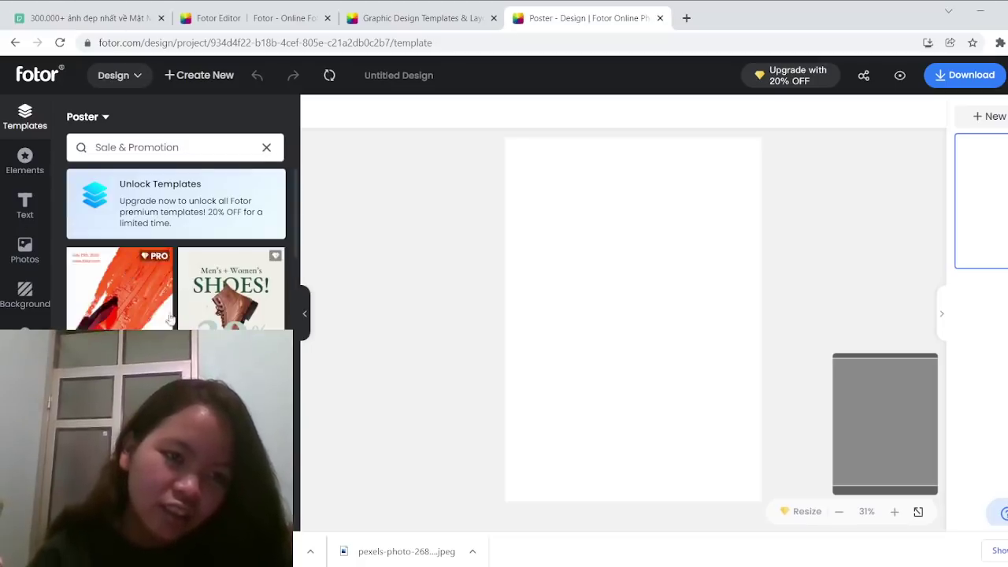
pyautogui.scroll(-3, 186, 305)
pyautogui.scroll(-5, 186, 304)
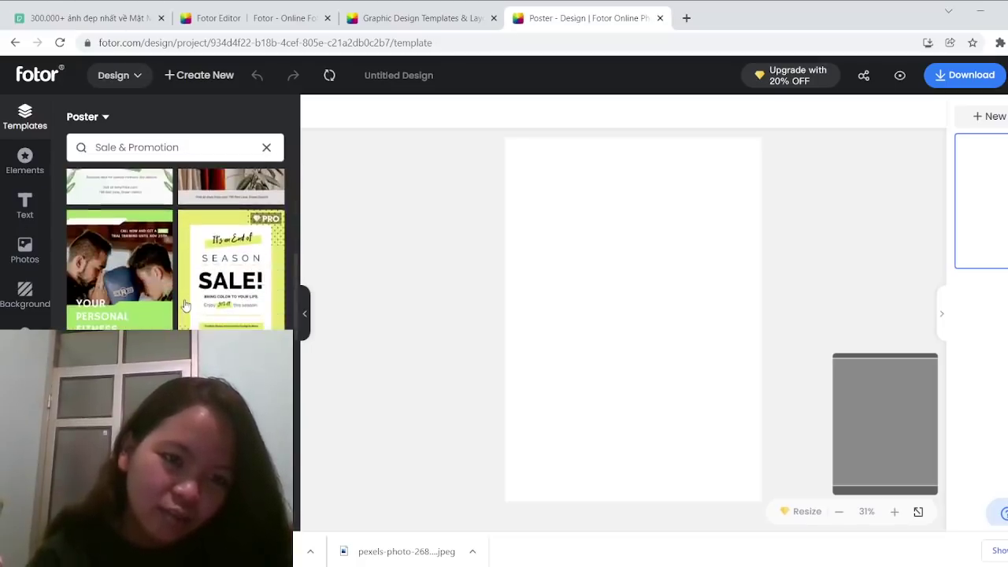
pyautogui.scroll(5, 181, 315)
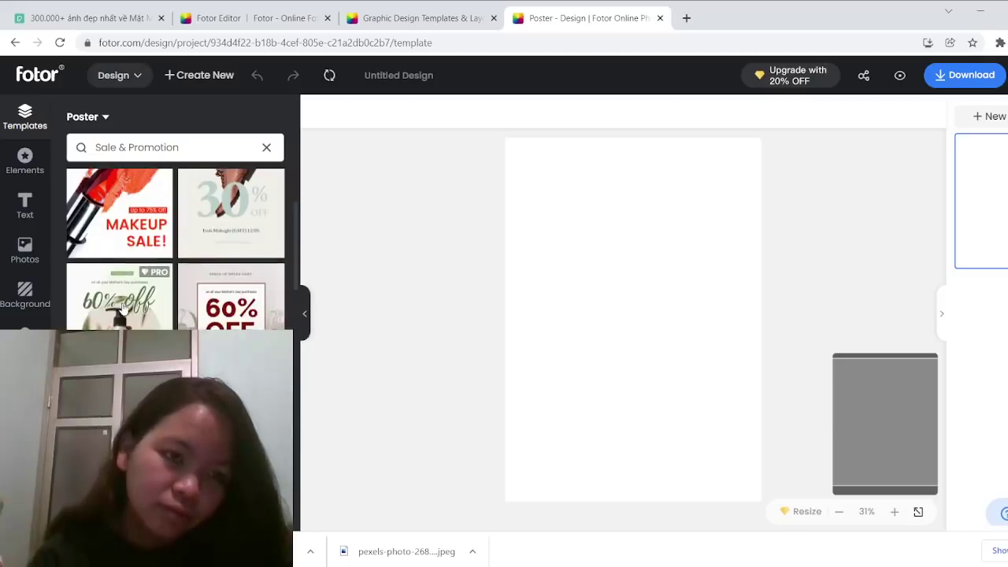
pyautogui.scroll(1, 122, 307)
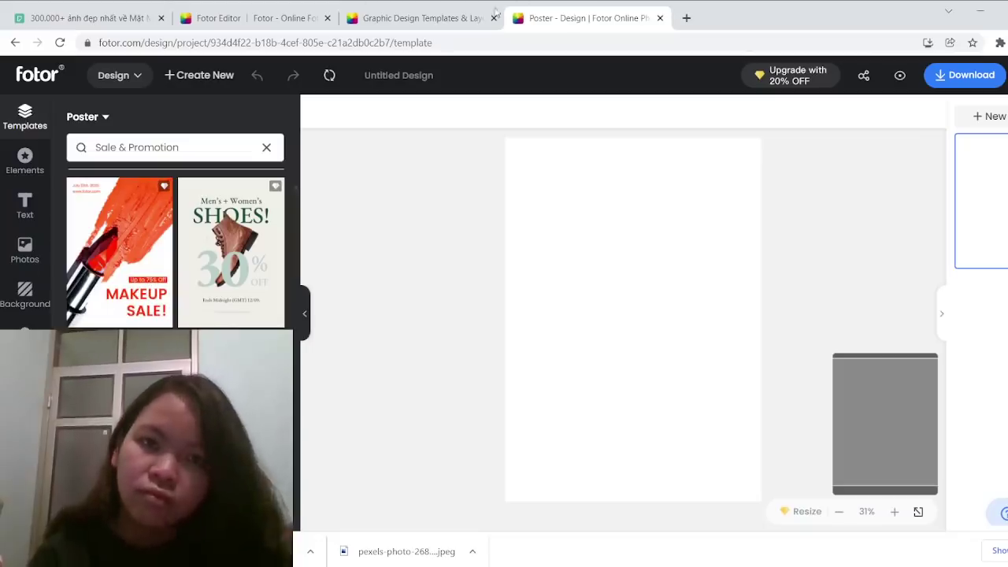
# - Close the blank Fotor Editor page and return to the untitled poster design
pyautogui.click(423, 19)
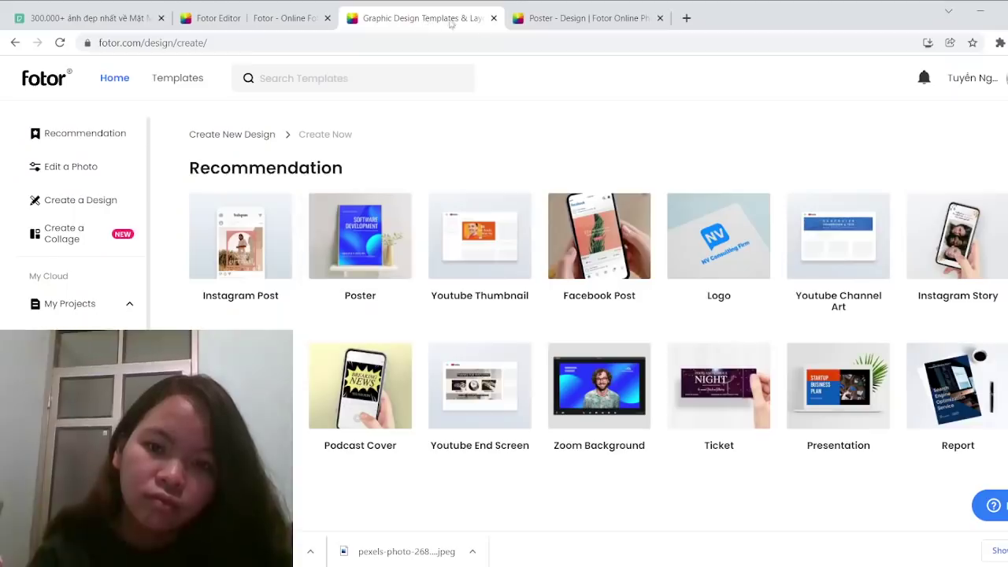
pyautogui.click(556, 24)
pyautogui.click(323, 22)
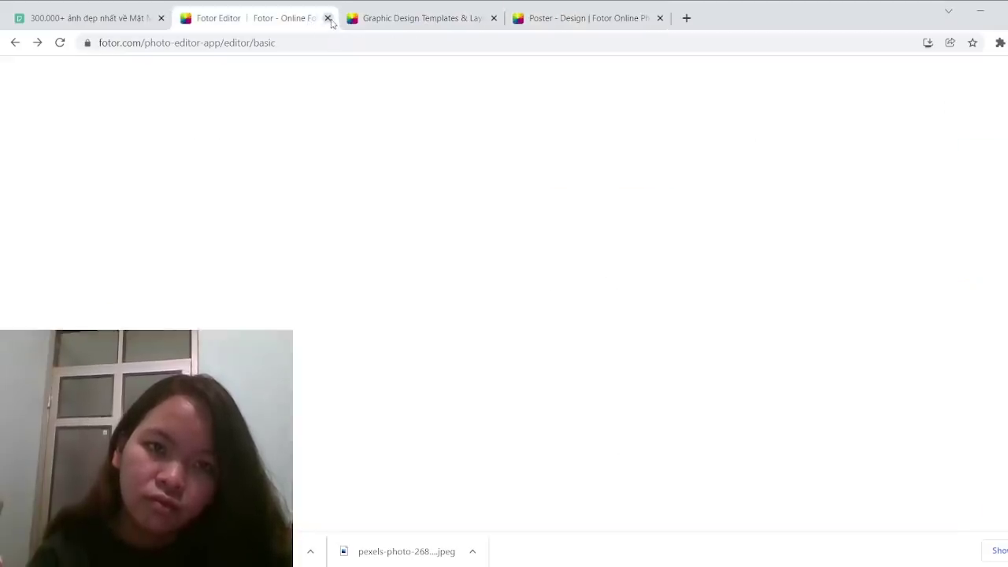
pyautogui.click(328, 18)
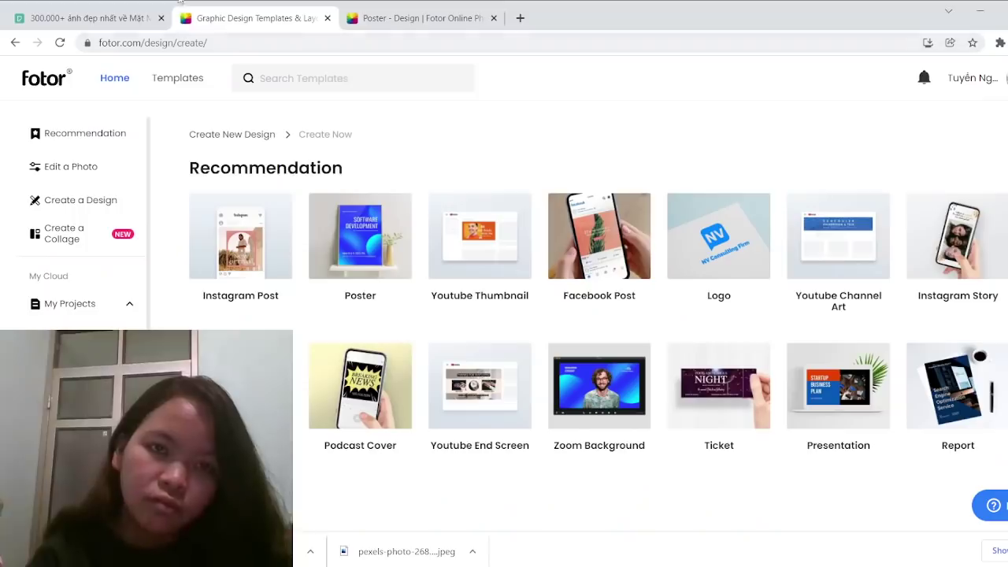
pyautogui.click(393, 19)
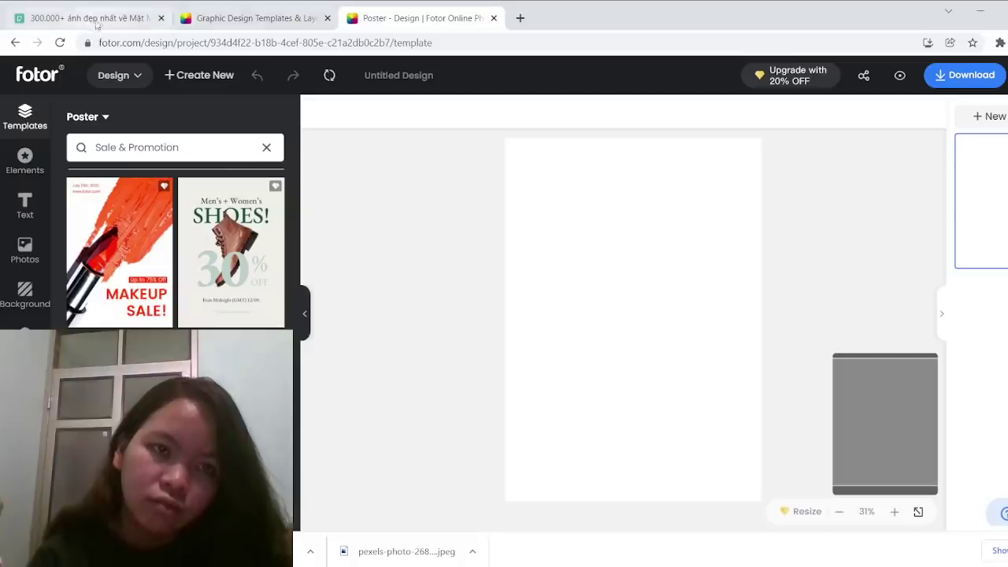
# - Switch to Pexels and replace the photo search with "son"
pyautogui.click(101, 15)
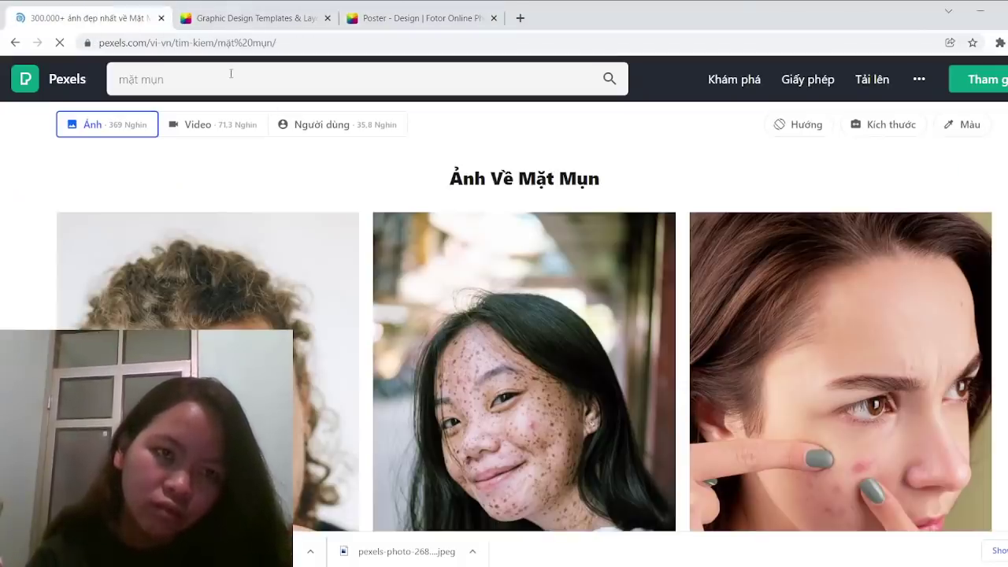
pyautogui.click(237, 70)
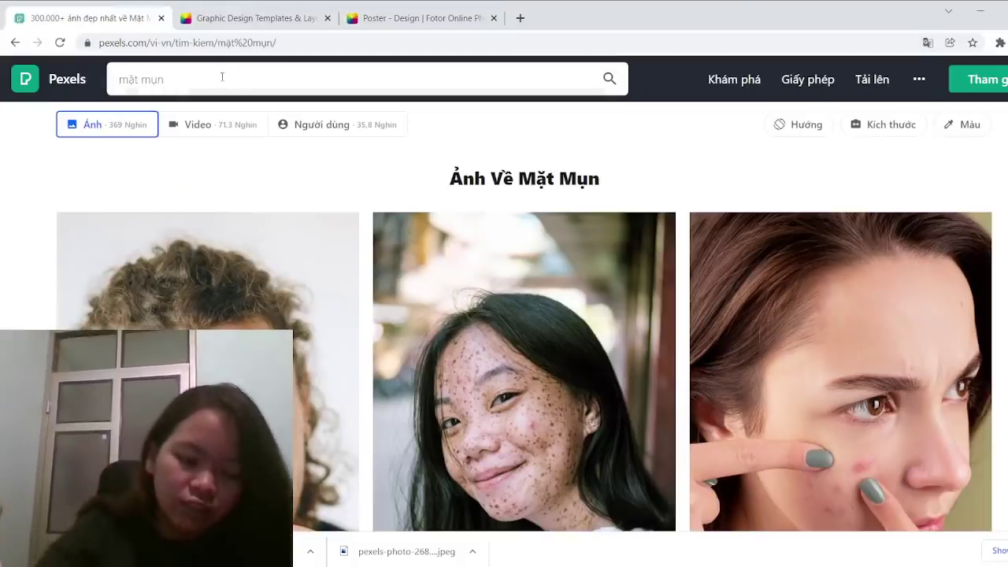
pyautogui.scroll(-5, 223, 80)
pyautogui.hotkey('ctrl', 'a')
pyautogui.press('BackSpace')
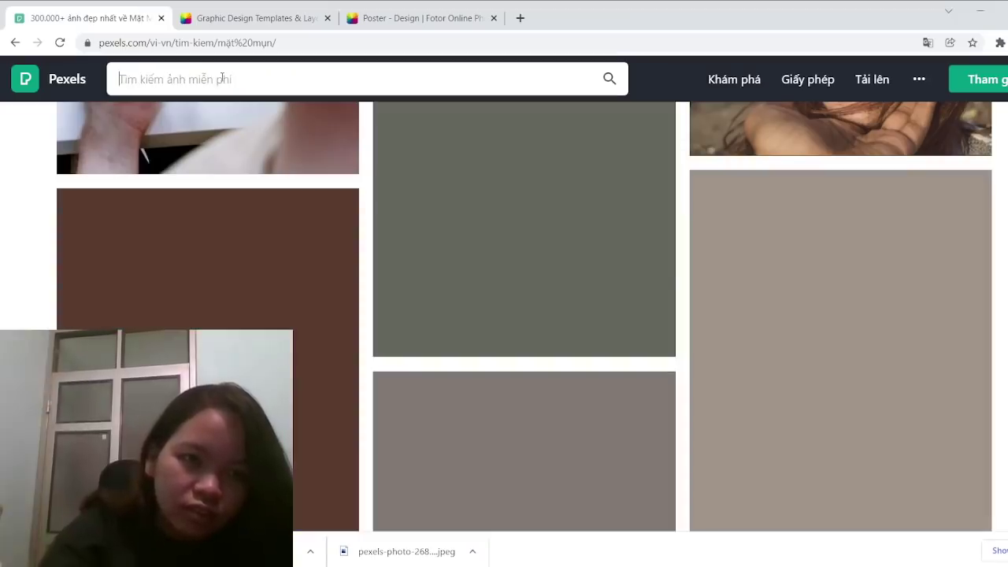
pyautogui.write('son')
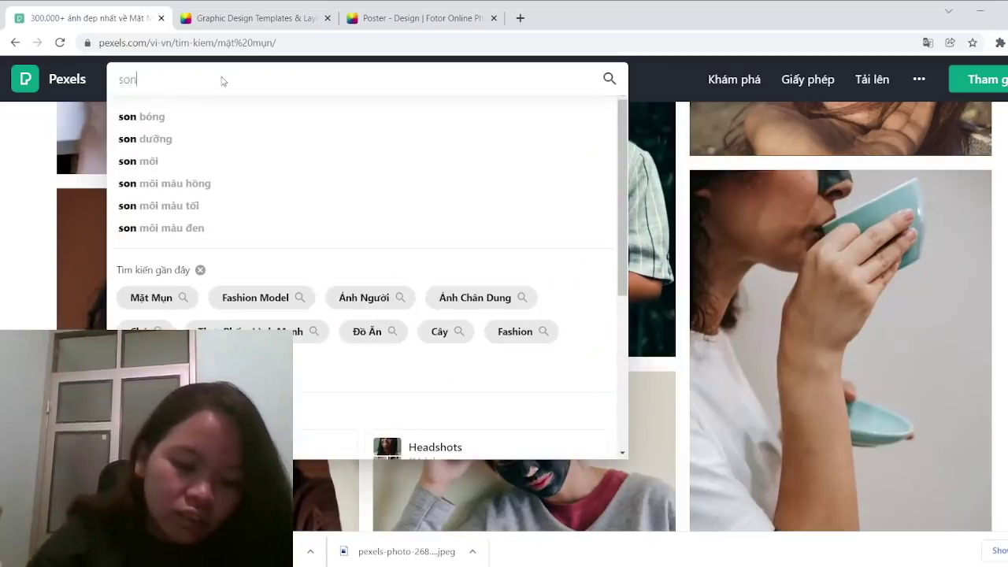
pyautogui.press('Return')
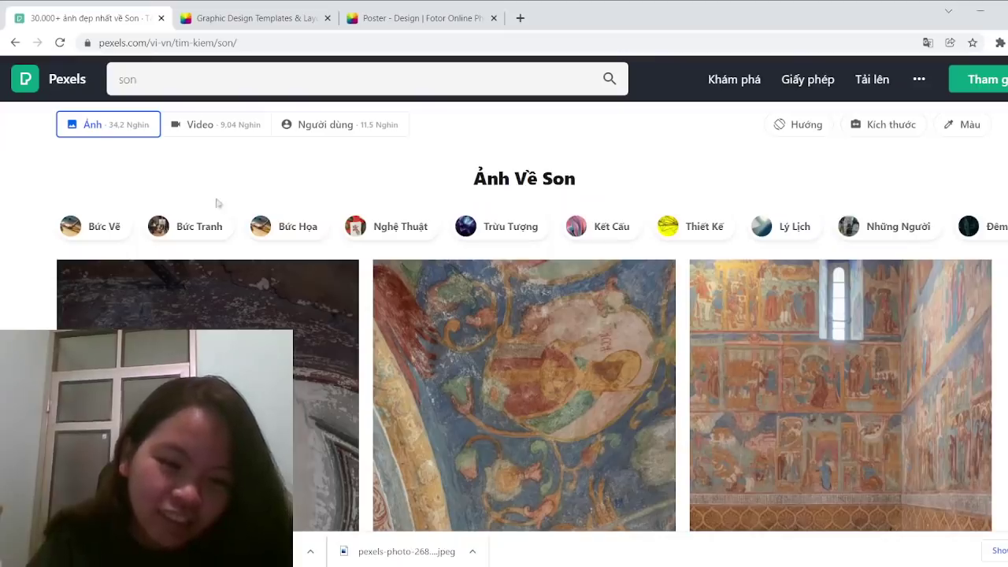
# - Look through the "son" photos on Pexels, from the church frescoes to the painted Easter eggs and the sign-painting group
pyautogui.scroll(-12, 411, 308)
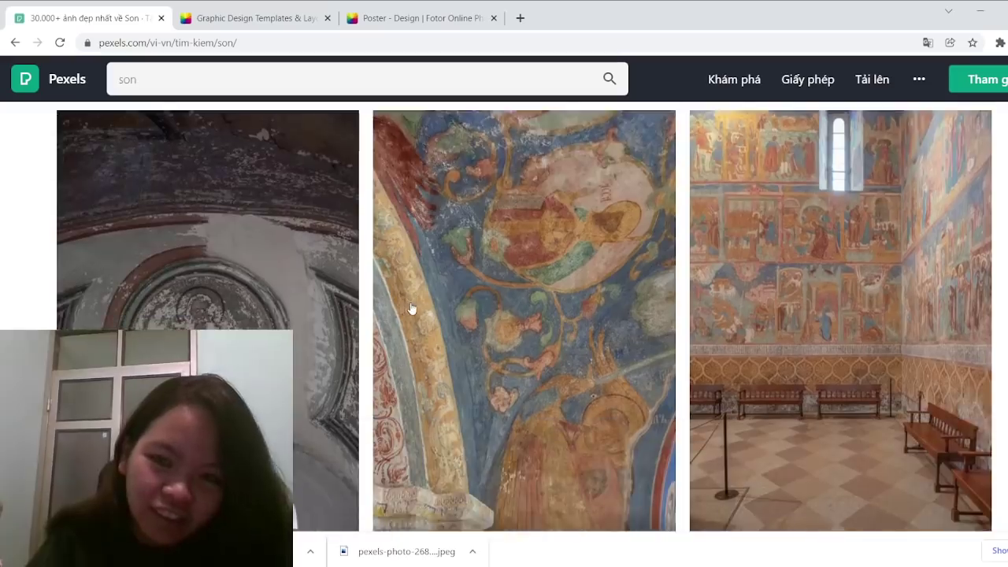
pyautogui.scroll(-15, 413, 293)
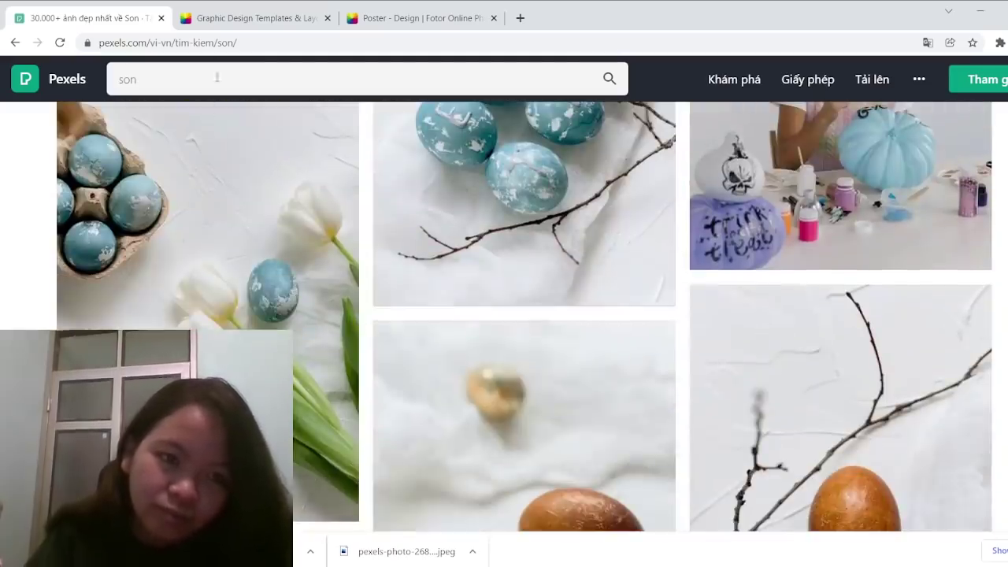
pyautogui.scroll(-8, 430, 339)
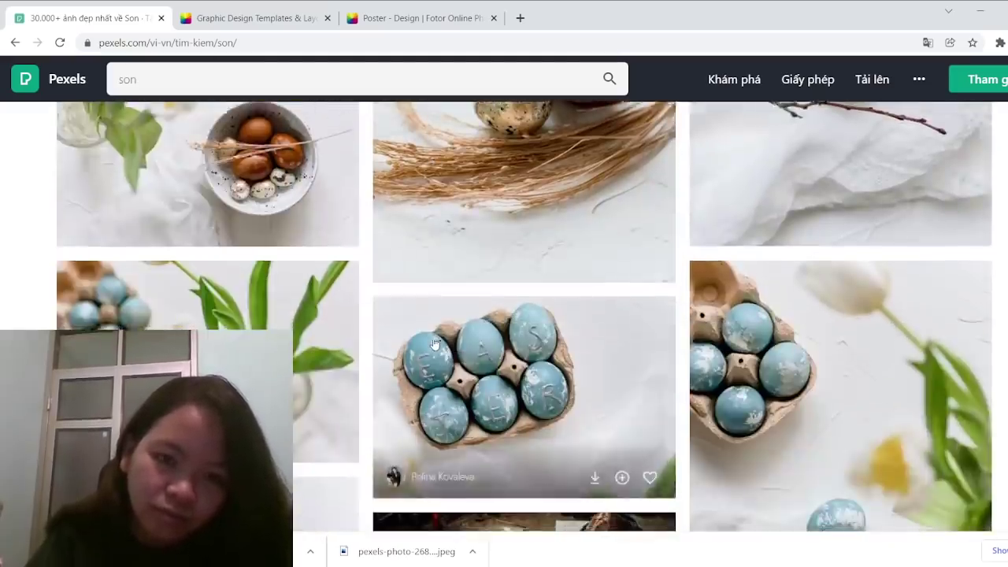
pyautogui.scroll(-2, 434, 343)
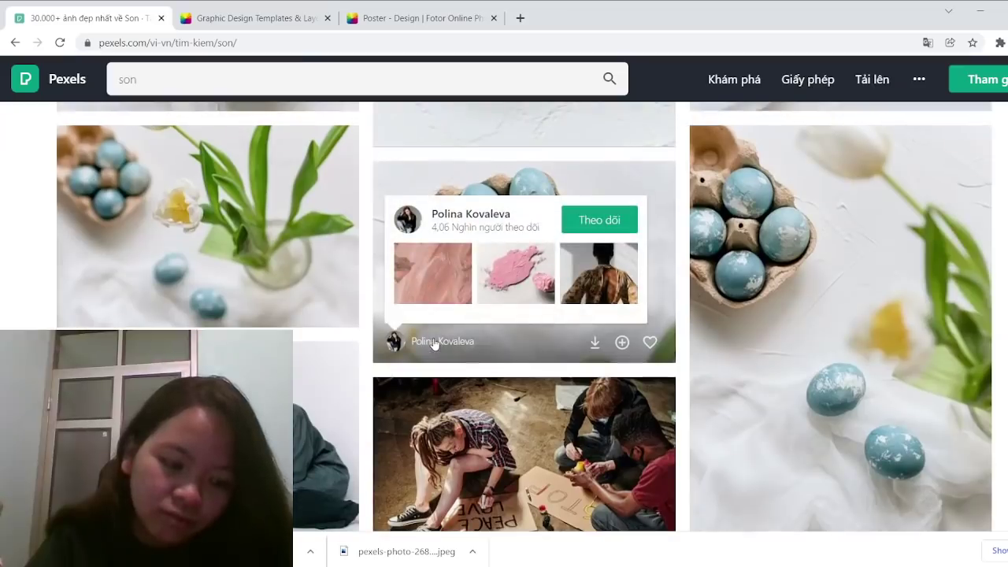
pyautogui.scroll(4, 419, 317)
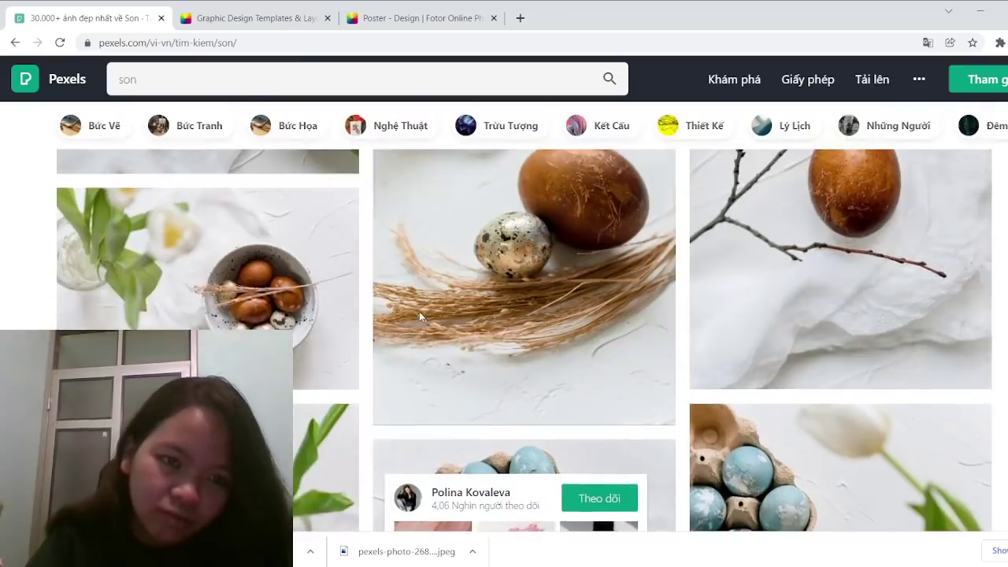
pyautogui.scroll(-5, 420, 318)
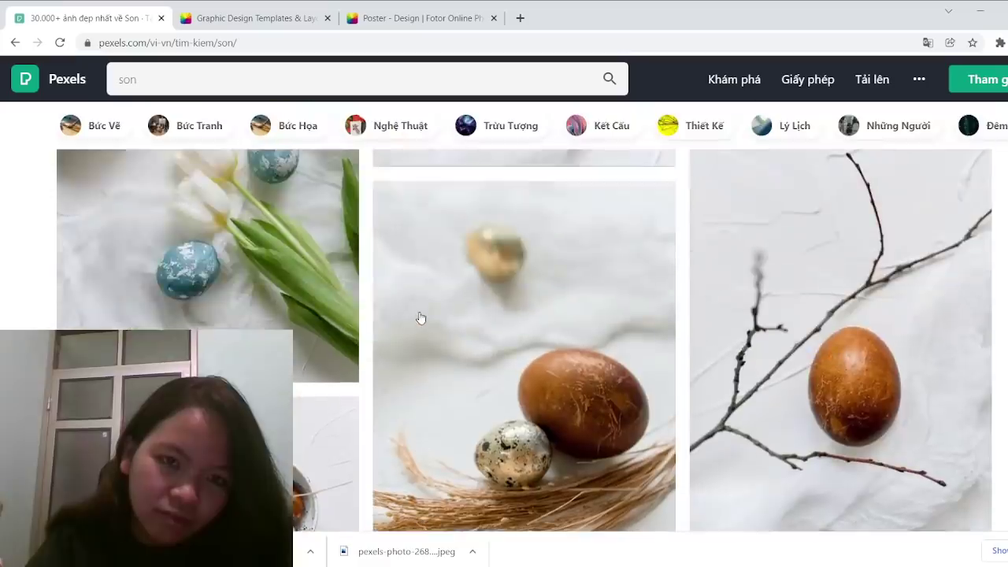
pyautogui.scroll(2, 420, 318)
pyautogui.scroll(-3, 420, 318)
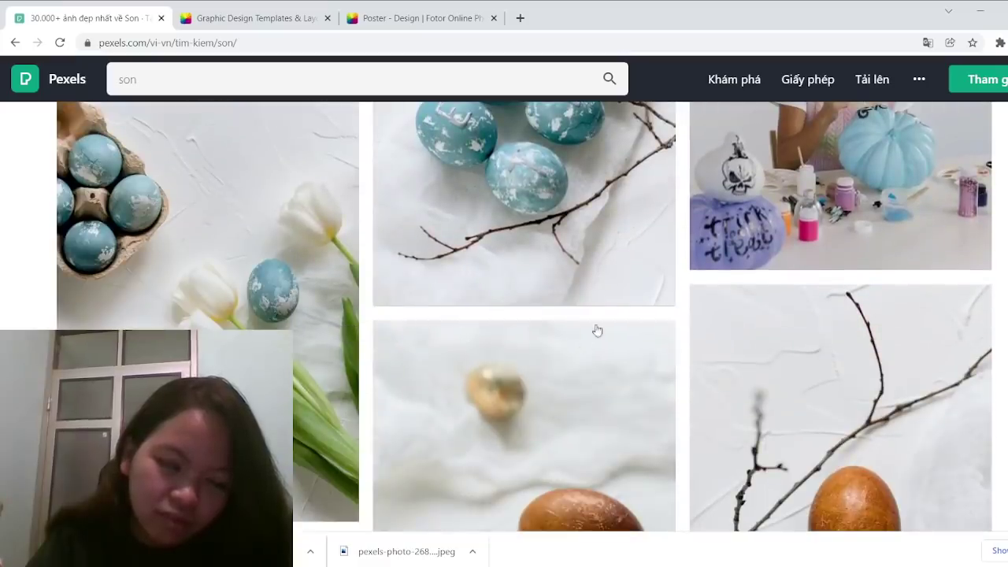
# - Examine the pumpkin-painting, decorated egg and paintbrush photos among the "son" results, and return to the poster design in Fotor
pyautogui.scroll(3, 531, 337)
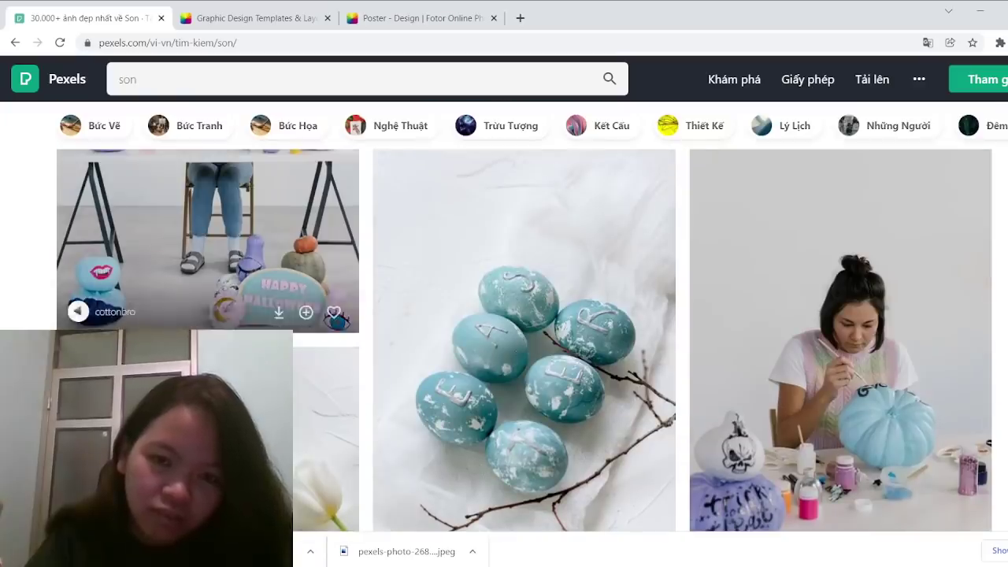
pyautogui.scroll(4, 512, 292)
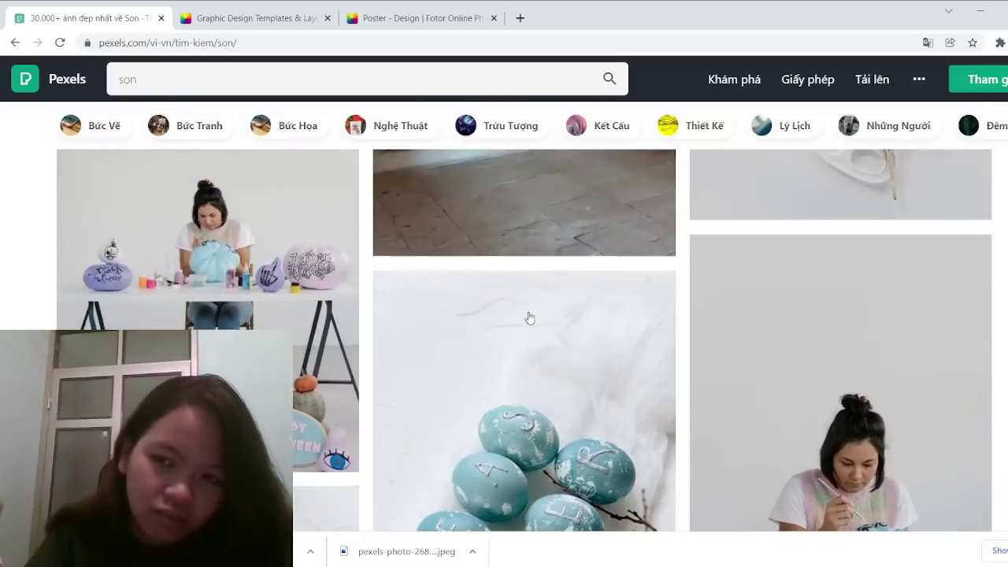
pyautogui.scroll(-5, 530, 319)
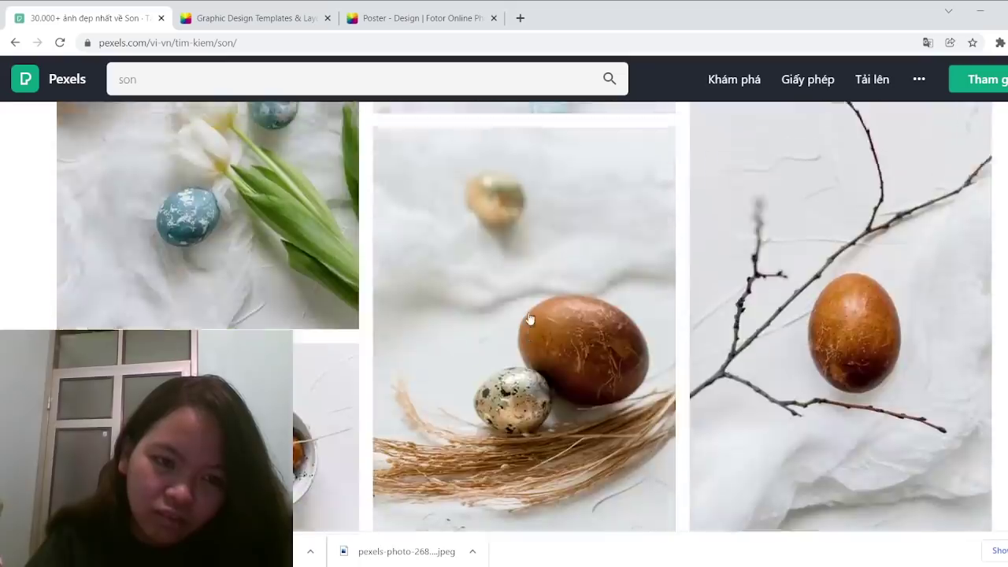
pyautogui.scroll(-10, 530, 319)
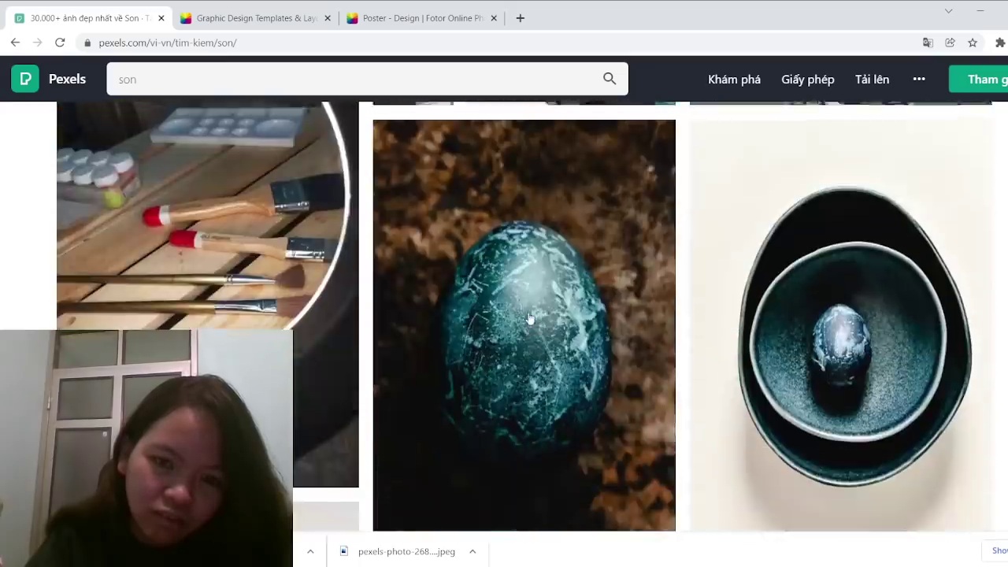
pyautogui.scroll(10, 530, 319)
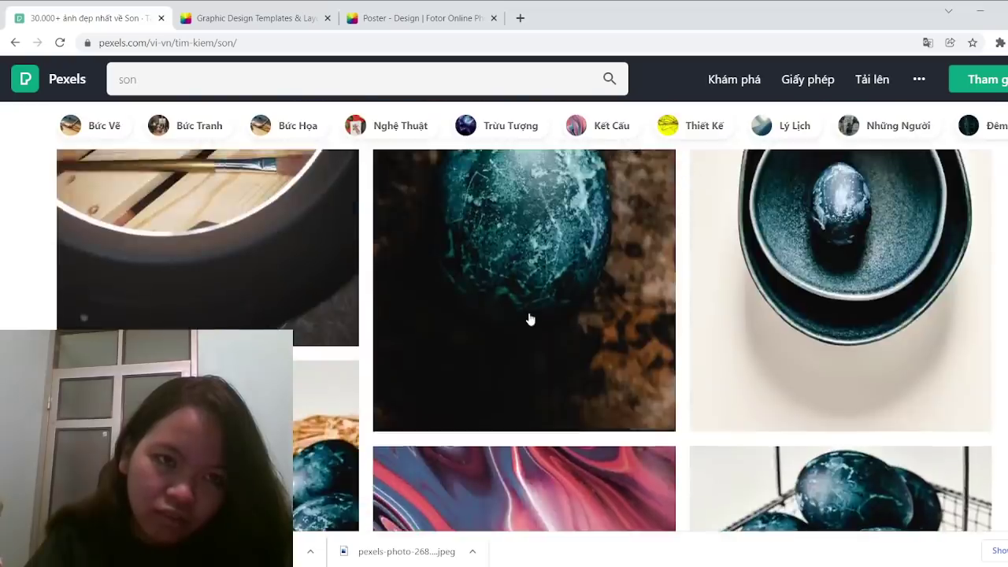
pyautogui.scroll(3, 531, 319)
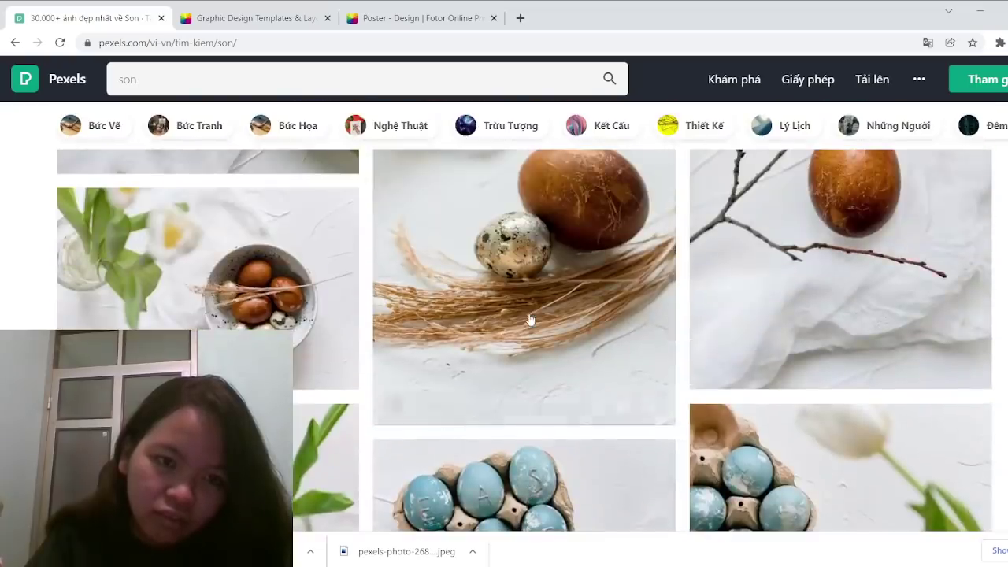
pyautogui.scroll(5, 530, 319)
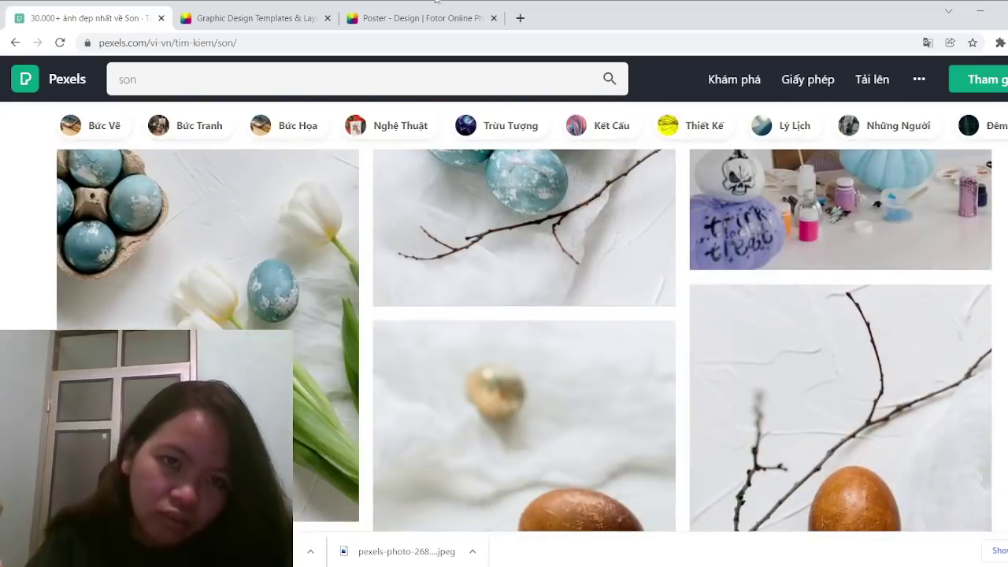
pyautogui.click(424, 19)
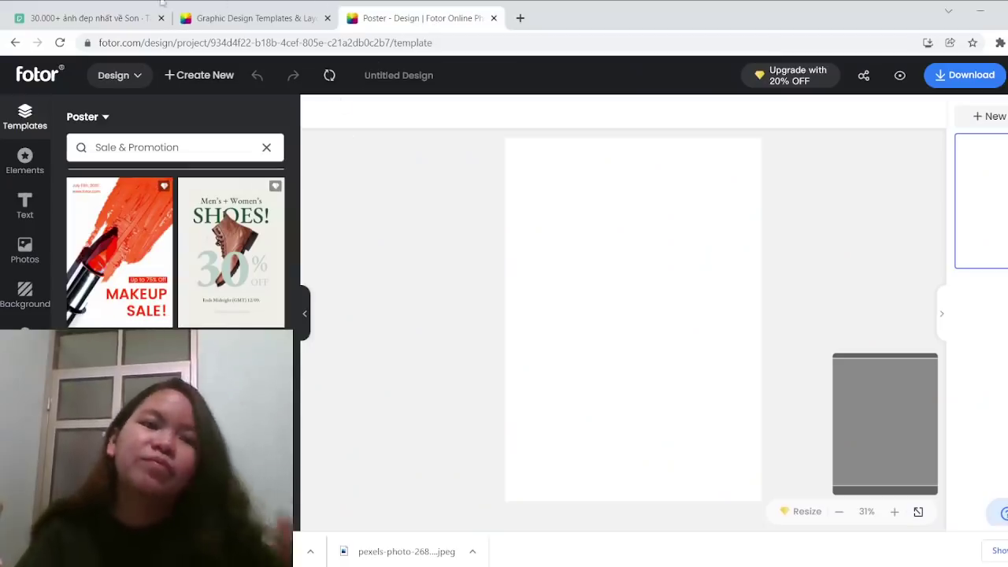
# - Switch to Pexels and change the photo search to "son môi"
pyautogui.click(119, 18)
pyautogui.click(182, 83)
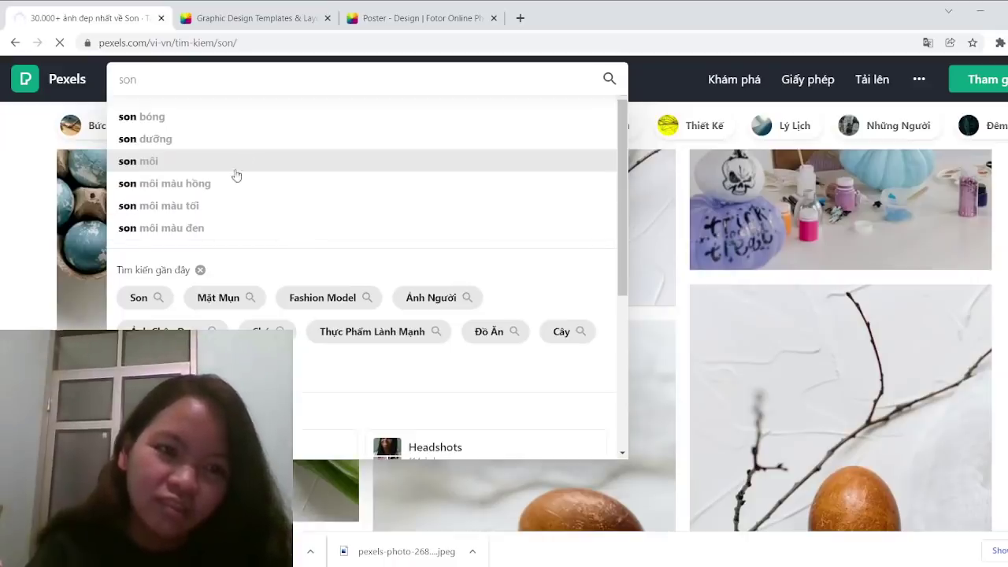
pyautogui.click(231, 161)
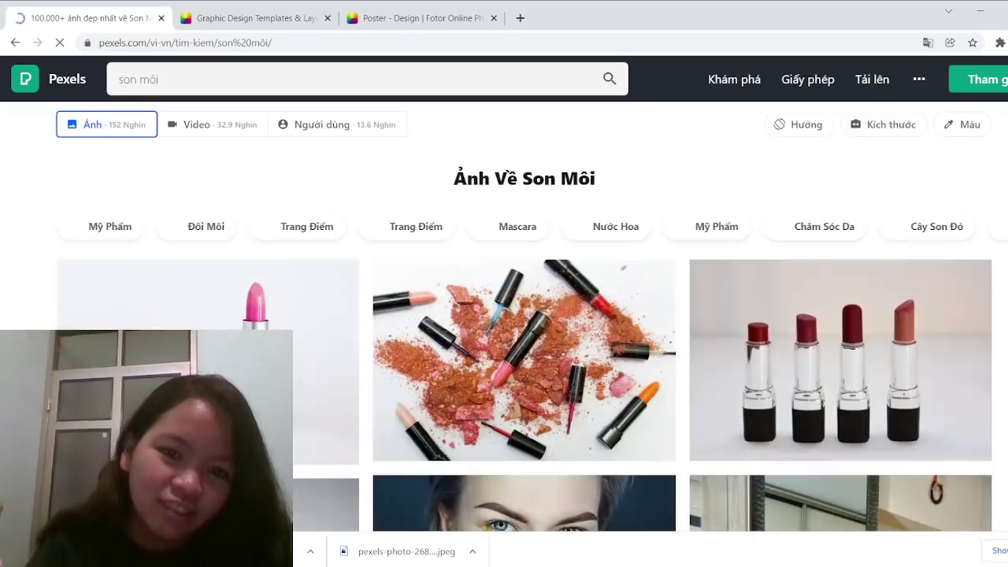
# - Look through the "son môi" photos, from the lipstick product shots to the makeup bag and the cactus lipstick on red
pyautogui.scroll(-6, 407, 334)
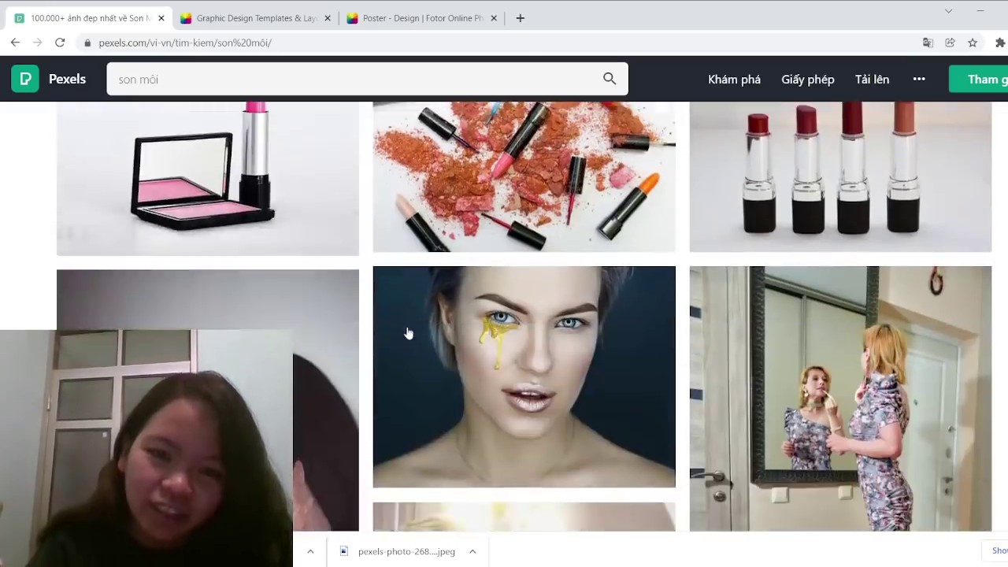
pyautogui.scroll(-15, 176, 281)
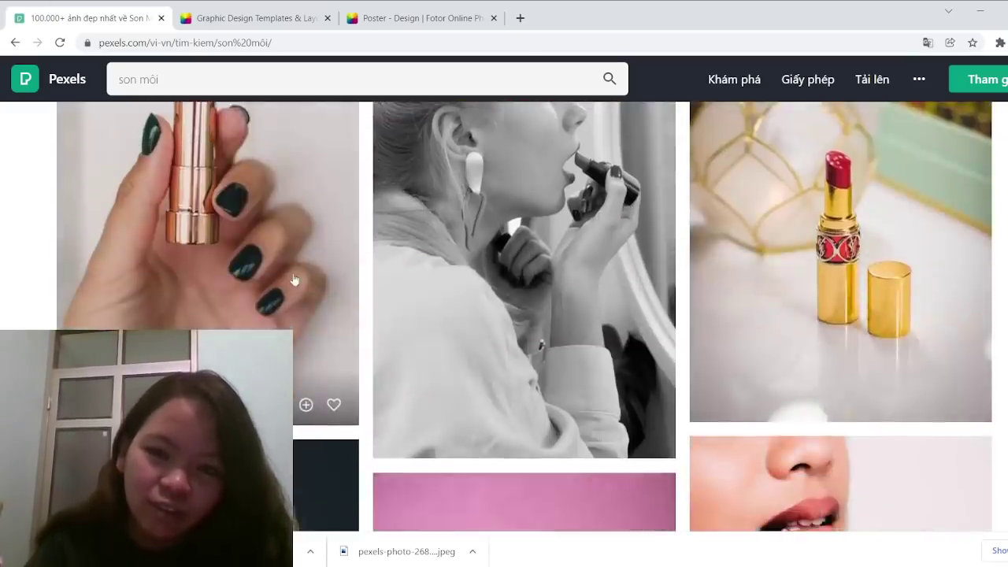
pyautogui.scroll(-15, 294, 279)
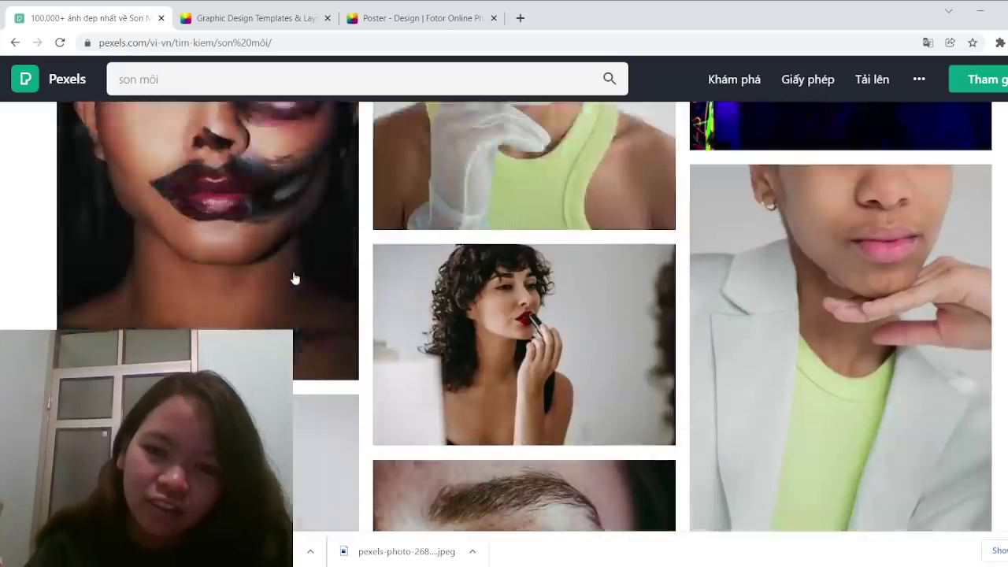
pyautogui.scroll(-15, 294, 278)
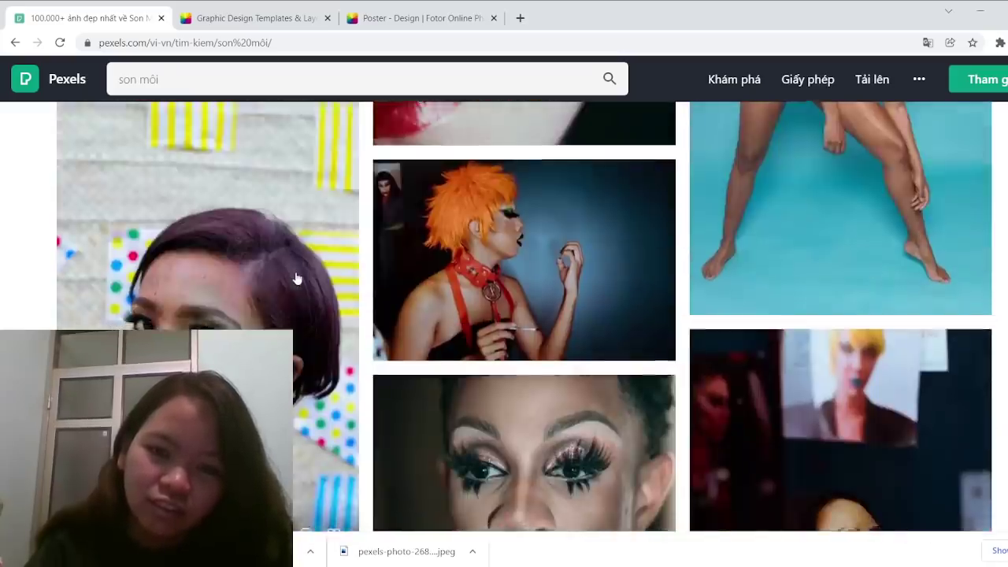
pyautogui.scroll(-5, 298, 280)
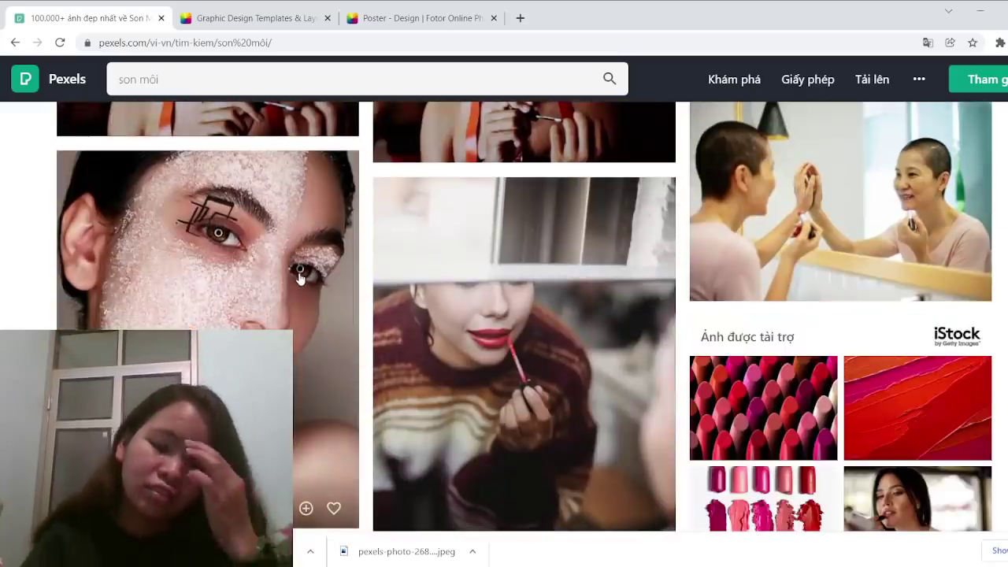
pyautogui.scroll(-15, 312, 277)
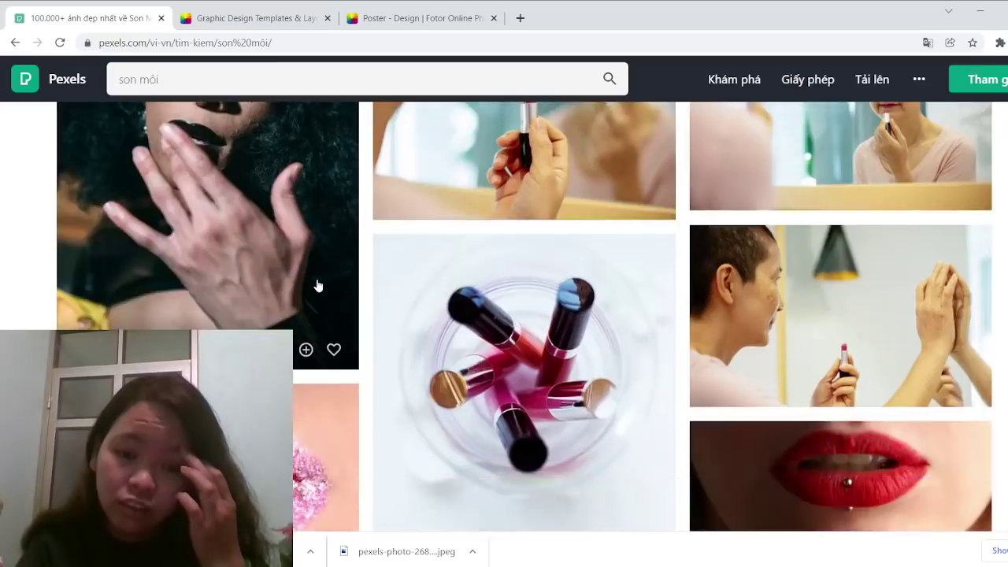
pyautogui.scroll(-3, 319, 285)
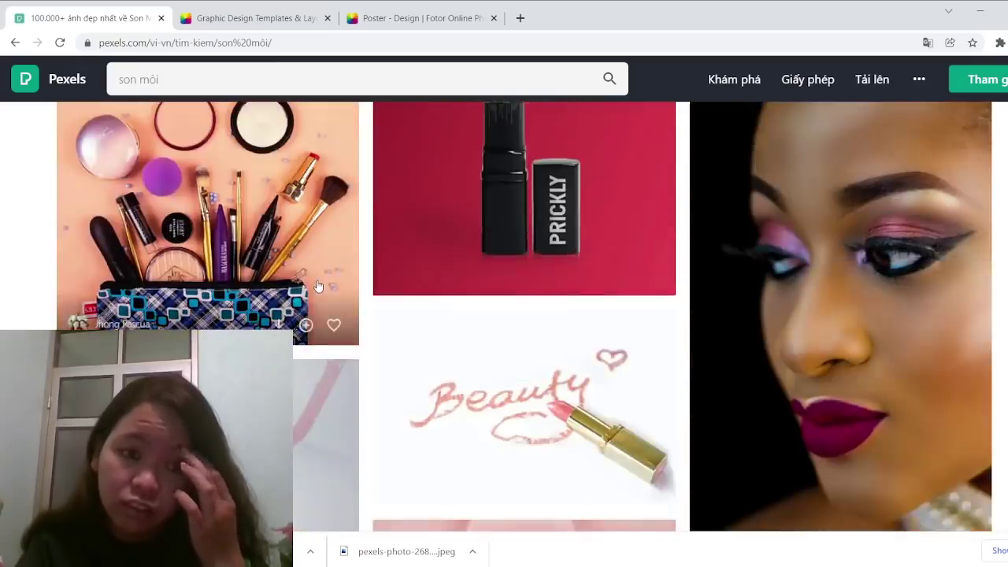
pyautogui.scroll(3, 318, 286)
pyautogui.moveTo(319, 286)
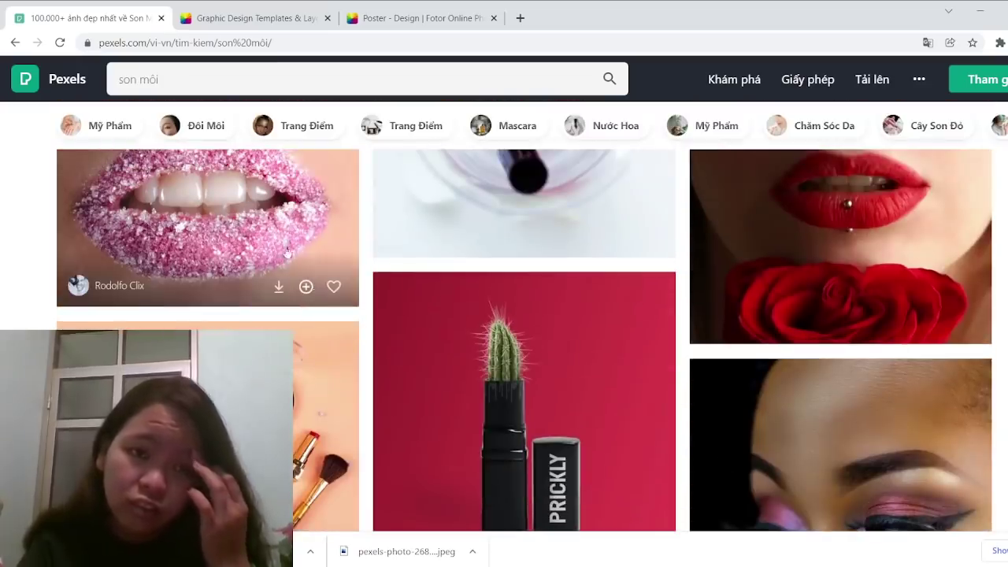
# - Compare the sale templates in the Fotor poster design with the "Beauty" lipstick and painted-lips photos on Pexels
pyautogui.click(440, 18)
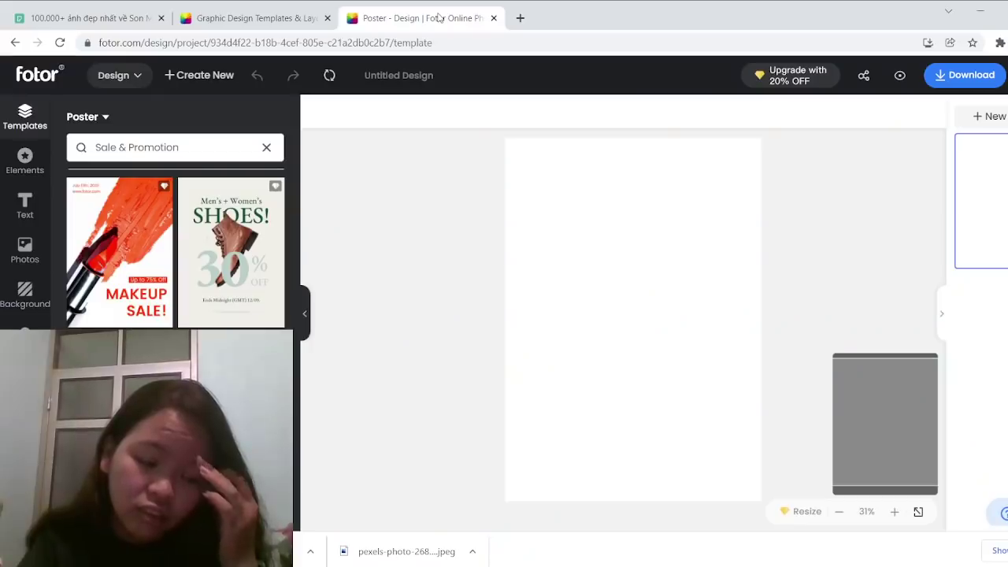
pyautogui.click(108, 19)
pyautogui.scroll(-15, 559, 348)
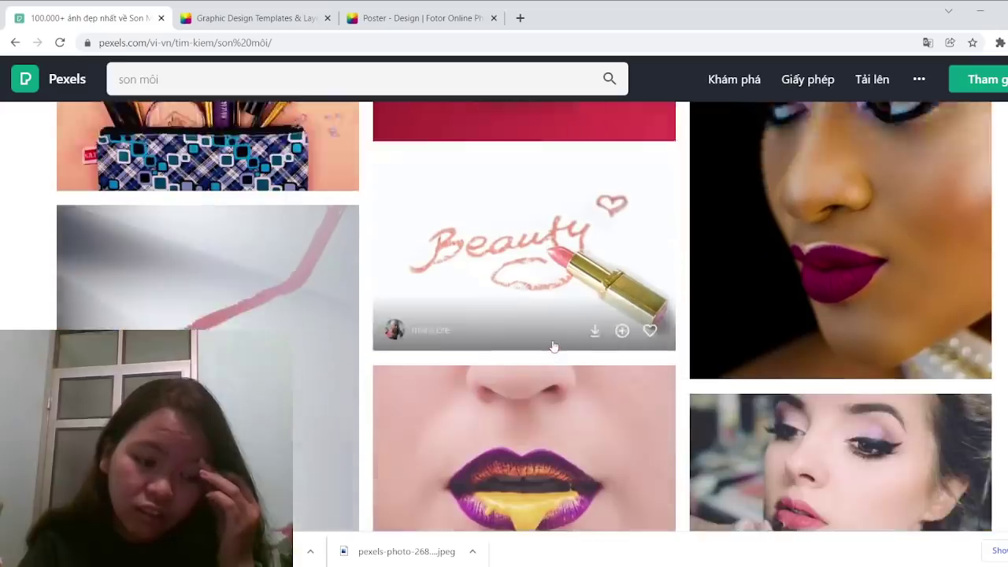
pyautogui.scroll(3, 484, 351)
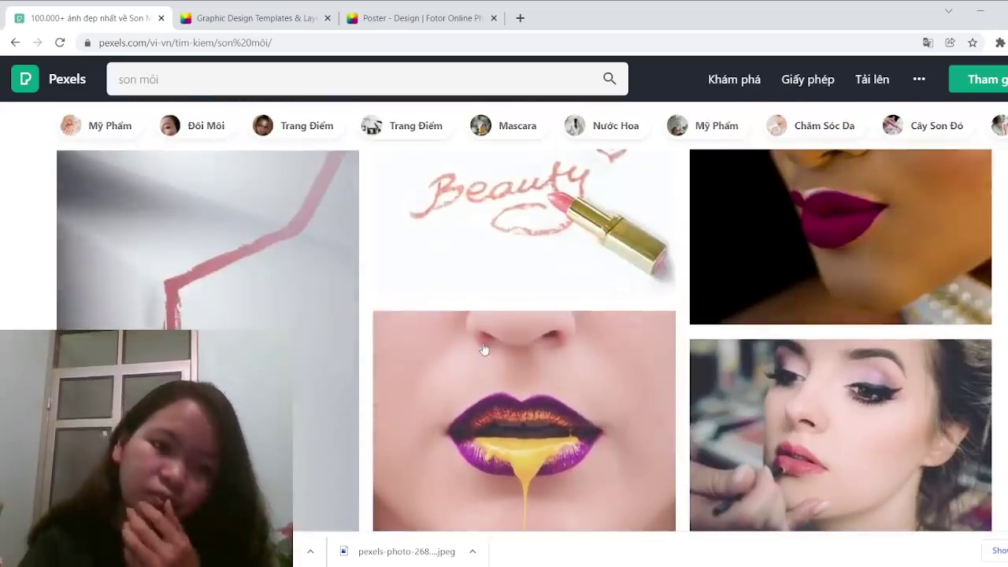
pyautogui.click(463, 22)
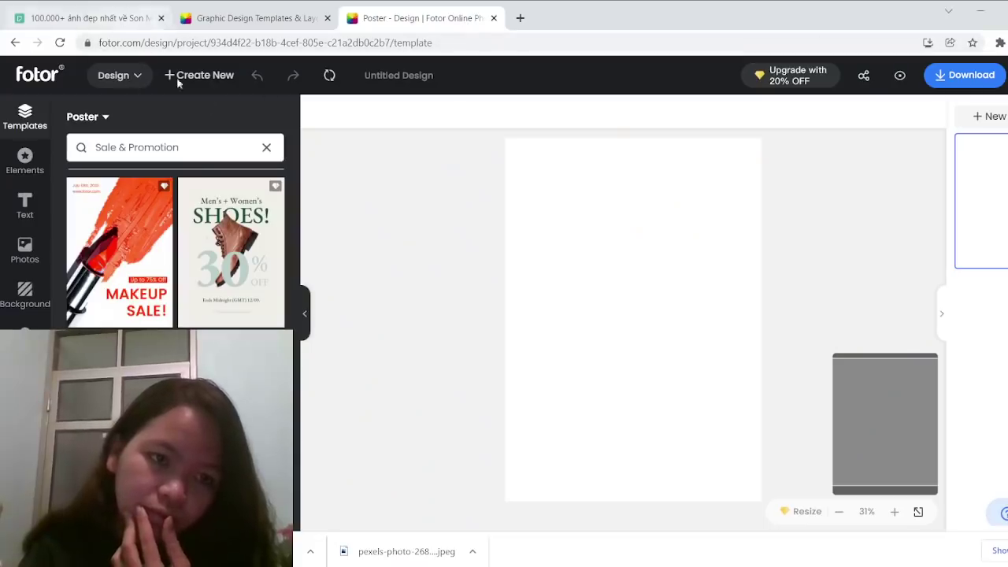
# - Return to Pexels and examine the makeup portraits, neon face paint and cosmetics photos further down the "son môi" results
pyautogui.click(126, 19)
pyautogui.scroll(-10, 480, 354)
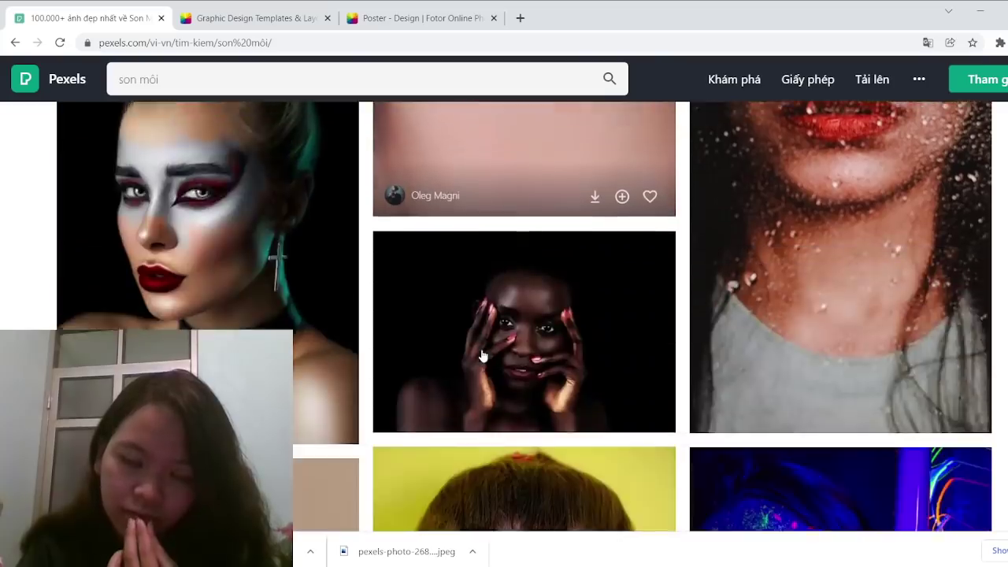
pyautogui.scroll(-8, 483, 356)
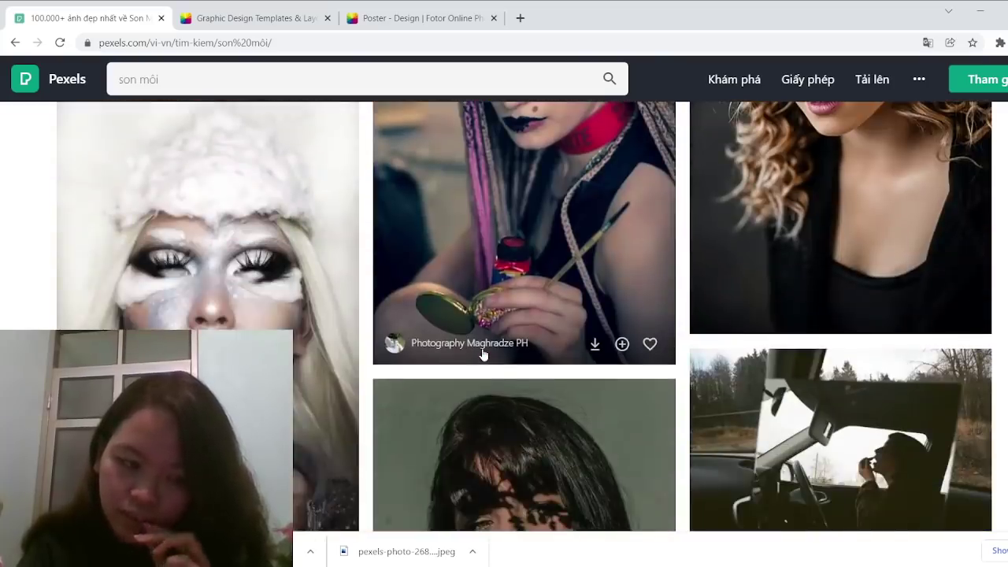
pyautogui.moveTo(483, 354)
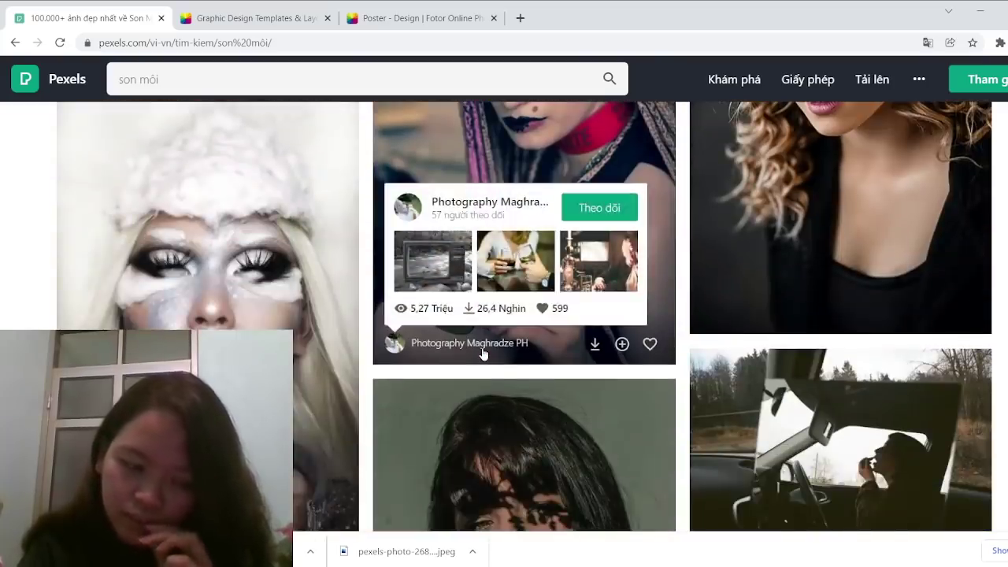
pyautogui.scroll(-8, 484, 355)
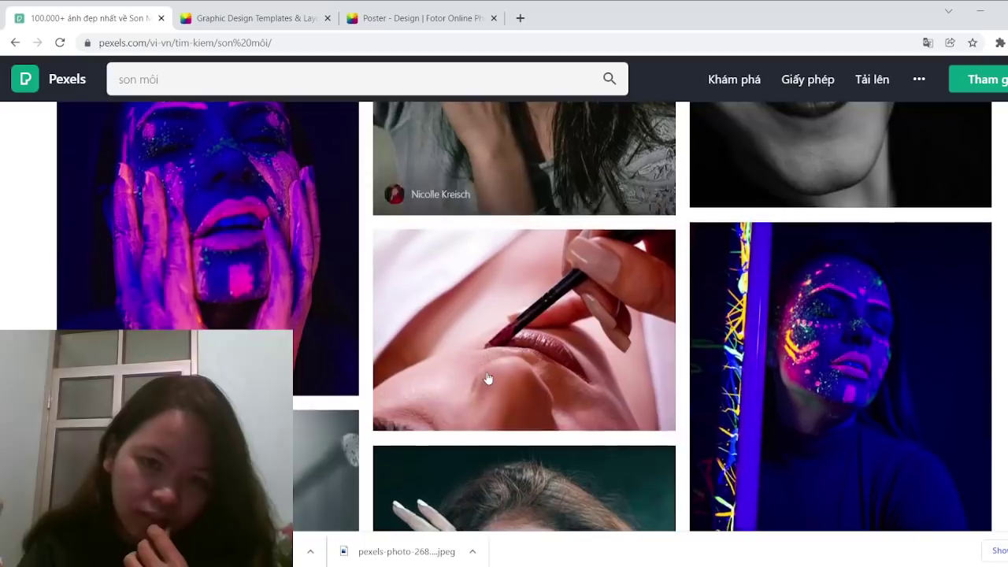
pyautogui.scroll(-8, 487, 379)
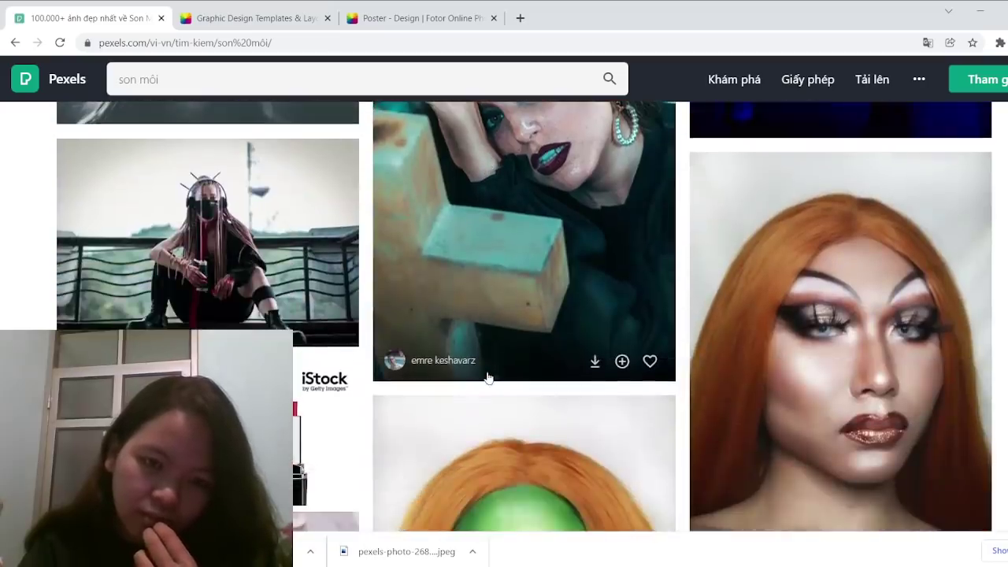
pyautogui.scroll(-8, 487, 379)
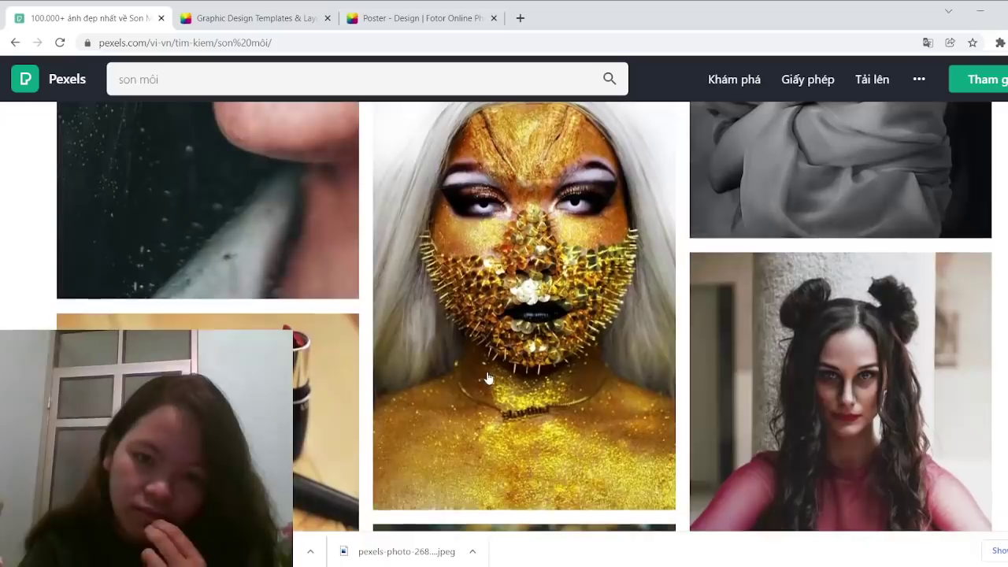
pyautogui.scroll(-8, 488, 379)
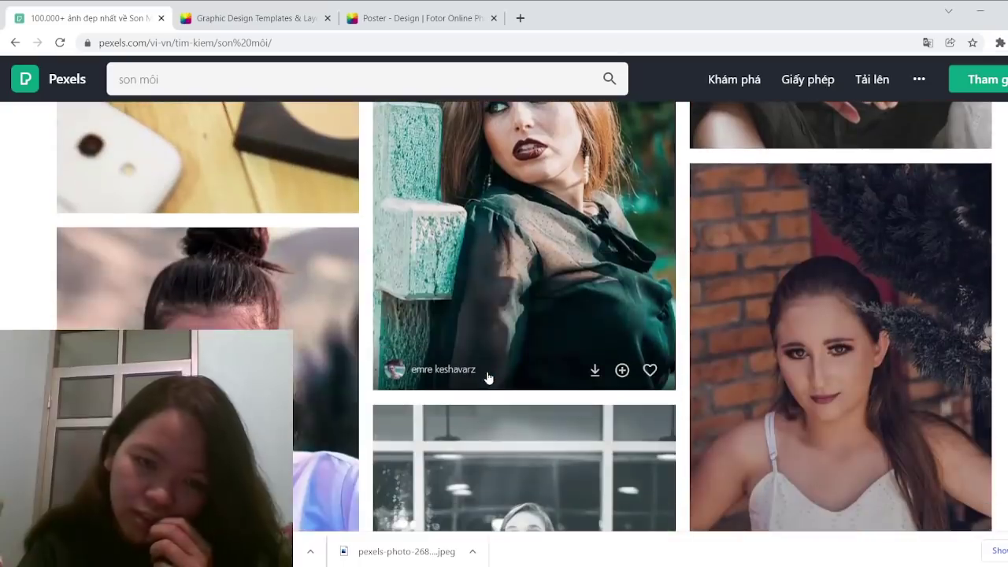
pyautogui.moveTo(488, 379)
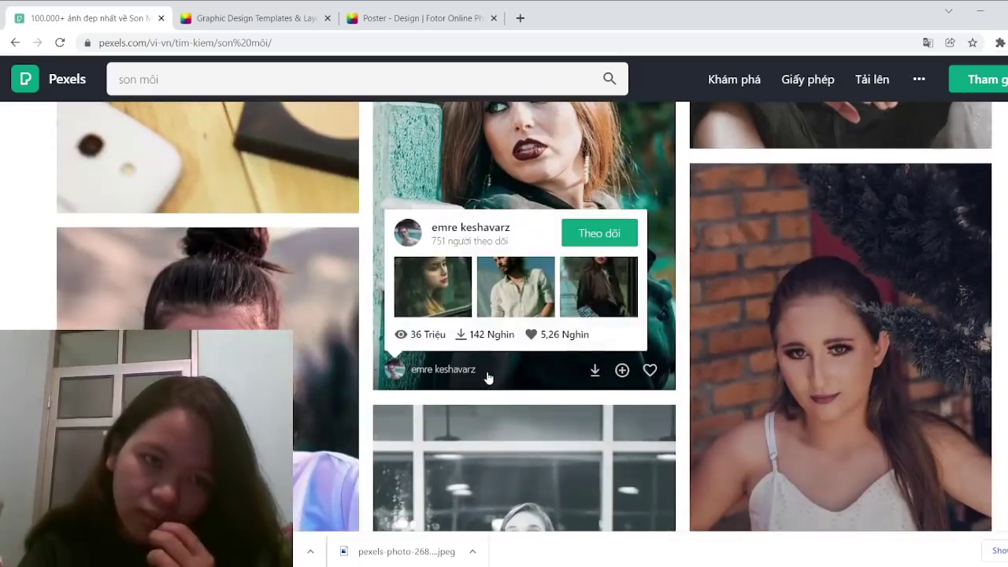
pyautogui.scroll(3, 488, 379)
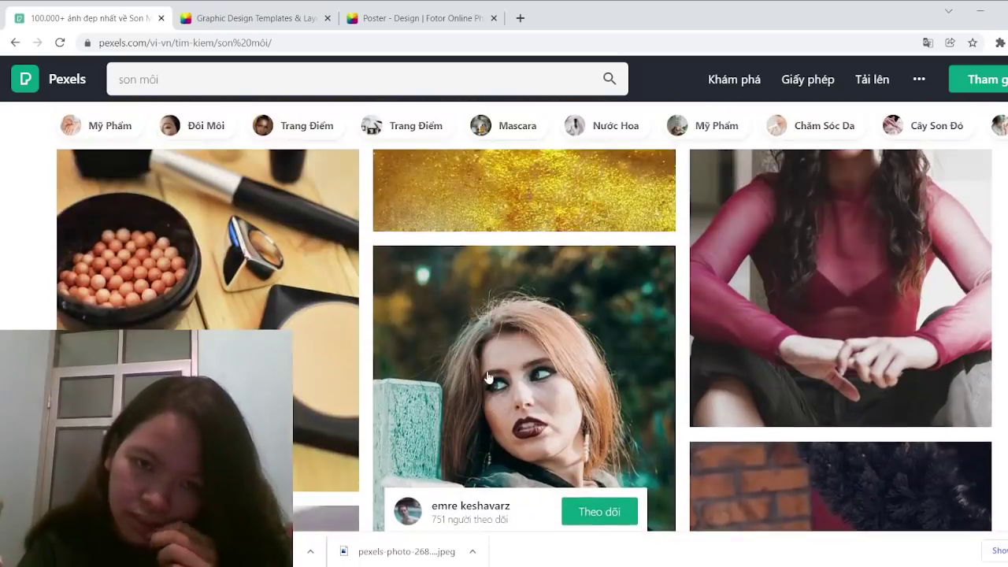
pyautogui.scroll(6, 480, 374)
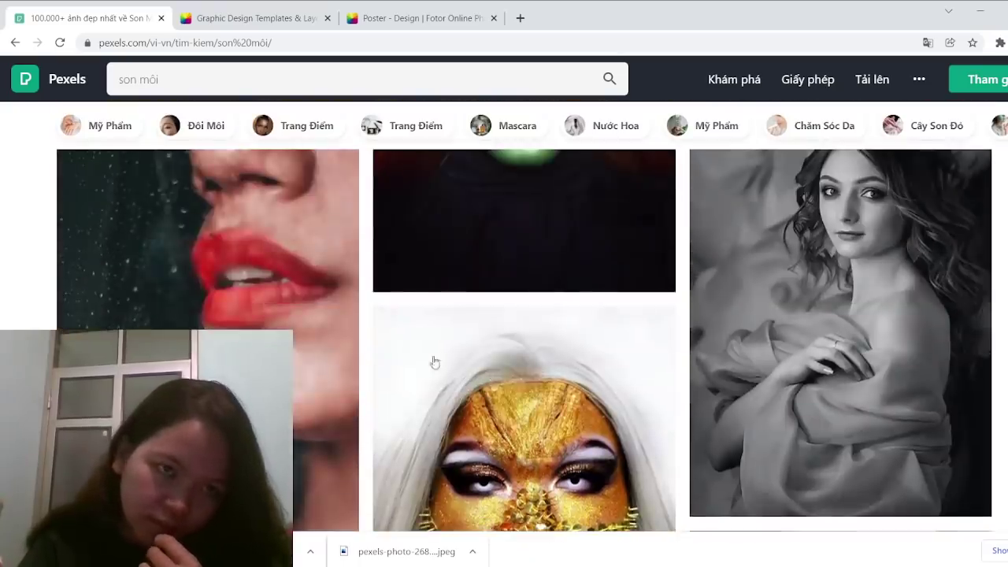
pyautogui.scroll(8, 434, 362)
# - Replace the Pexels search text with "ảnh so"
pyautogui.click(207, 81)
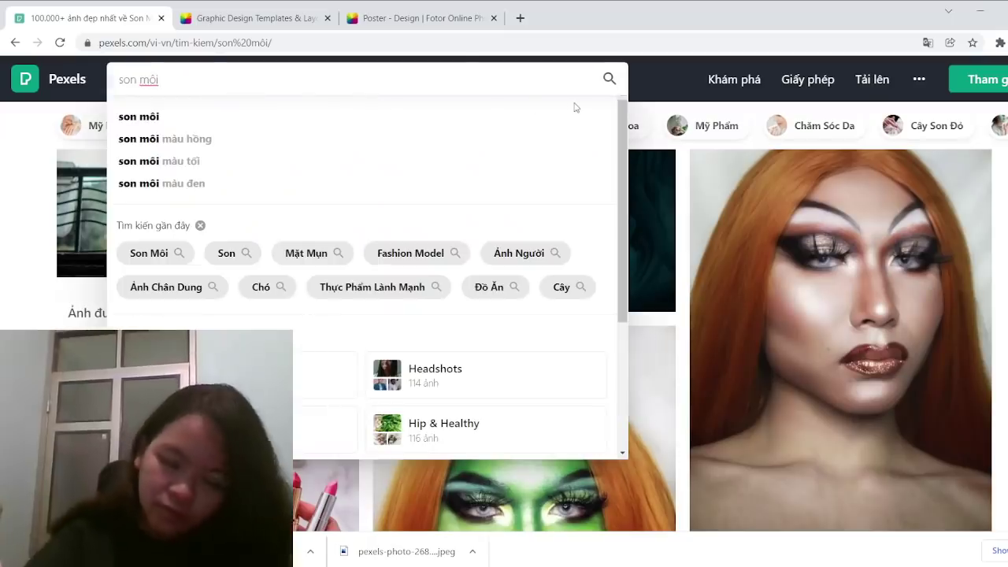
pyautogui.press('BackSpace')
pyautogui.press('BackSpace')
pyautogui.press('BackSpace')
pyautogui.press('BackSpace')
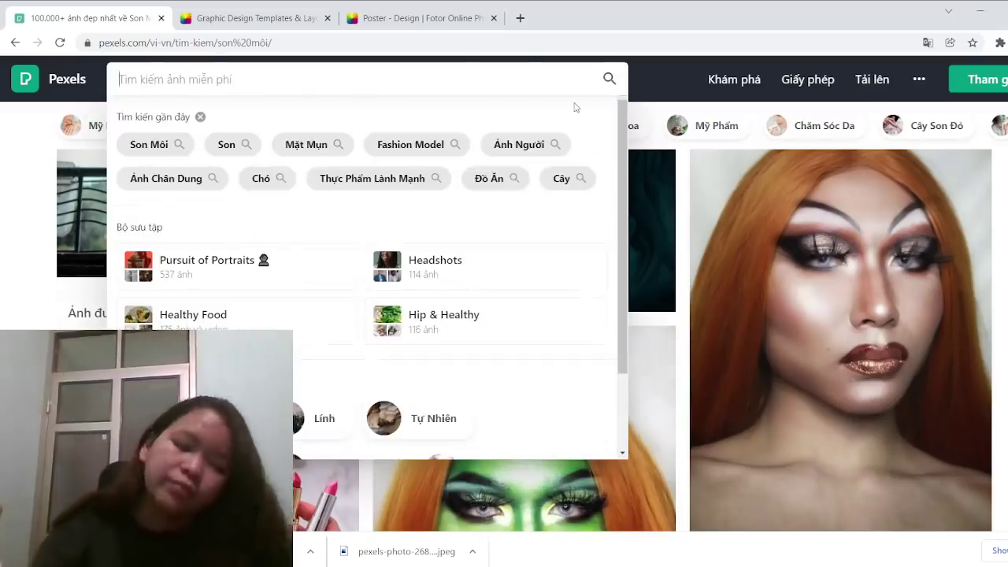
pyautogui.write('an')
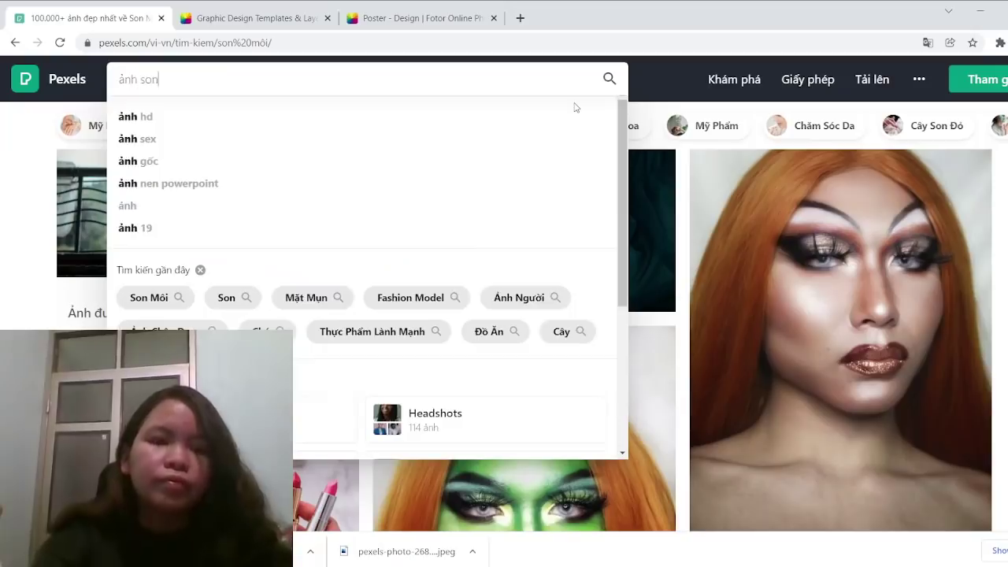
pyautogui.write('hr son')
pyautogui.press('BackSpace')
pyautogui.press('BackSpace')
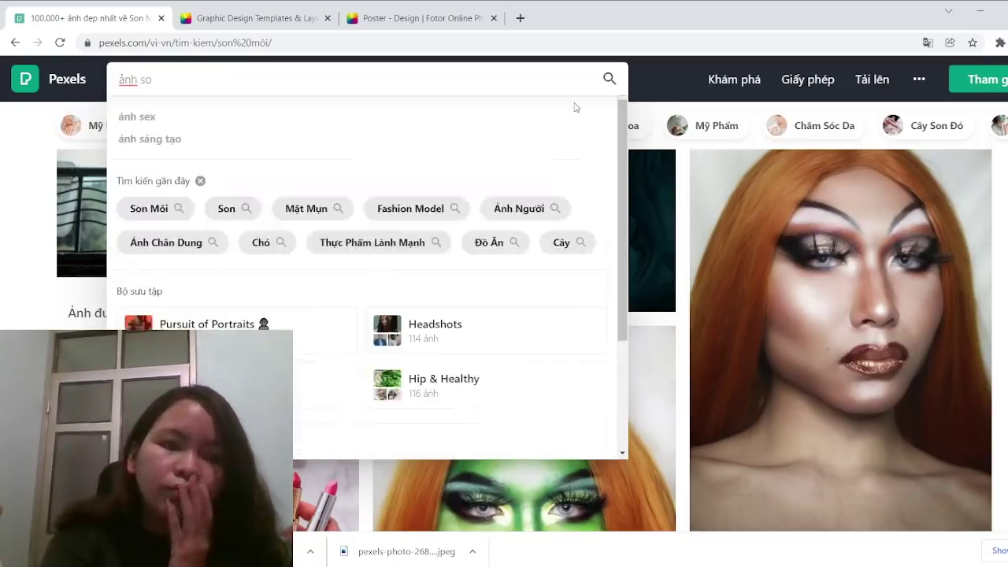